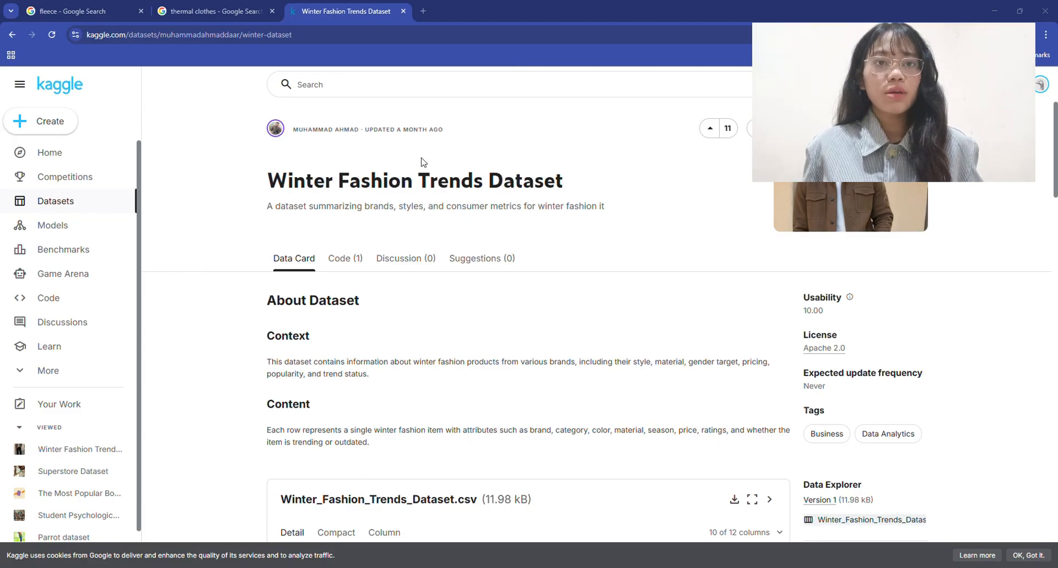
Step: Review the title and description of the Winter Fashion Trends Dataset on its Kaggle page
drag(419, 176, 563, 187)
click(571, 196)
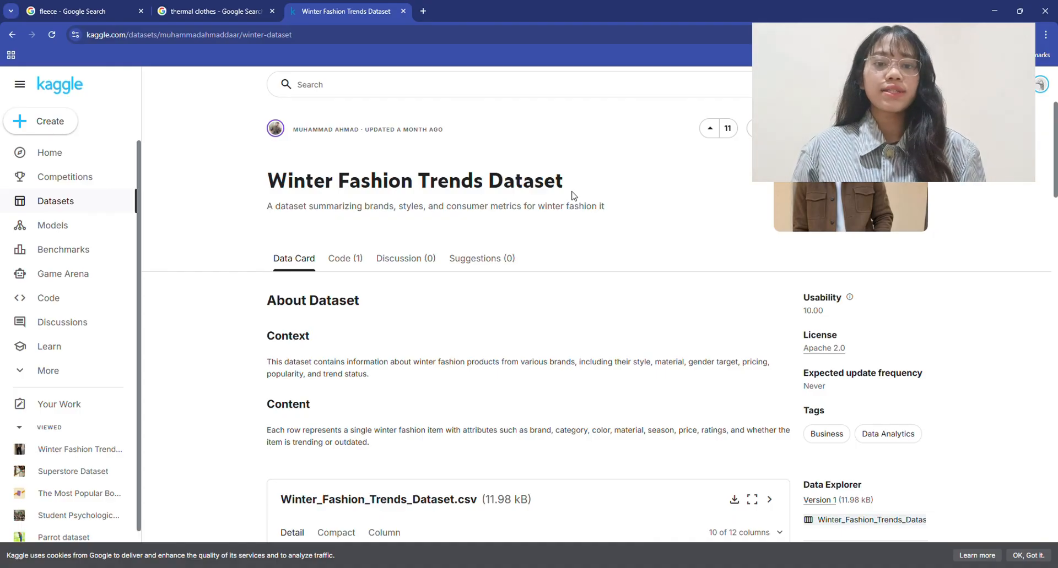
drag(264, 182, 577, 195)
click(443, 196)
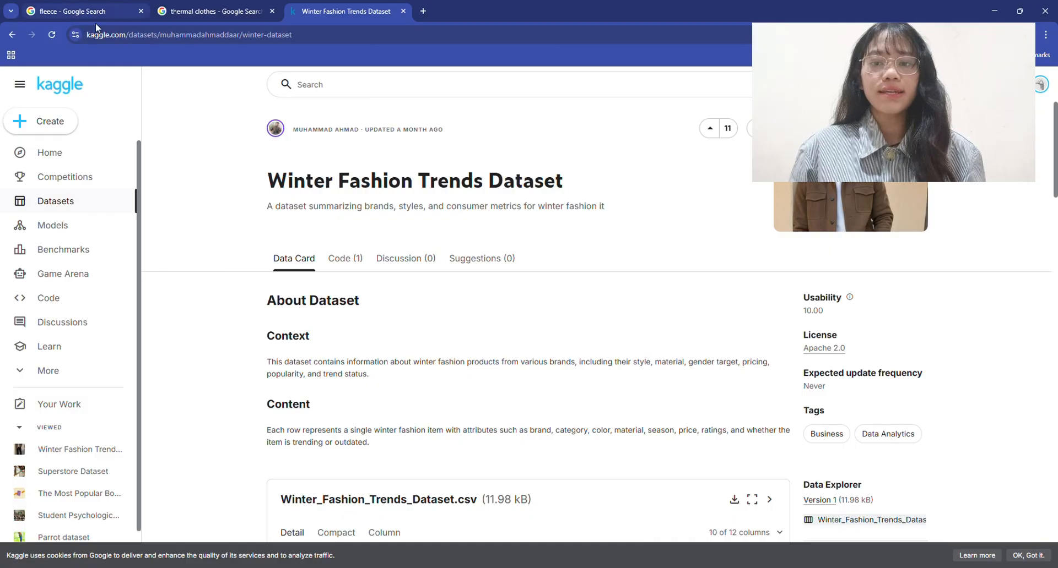
scroll(347, 170, down, 2)
scroll(353, 165, up, 2)
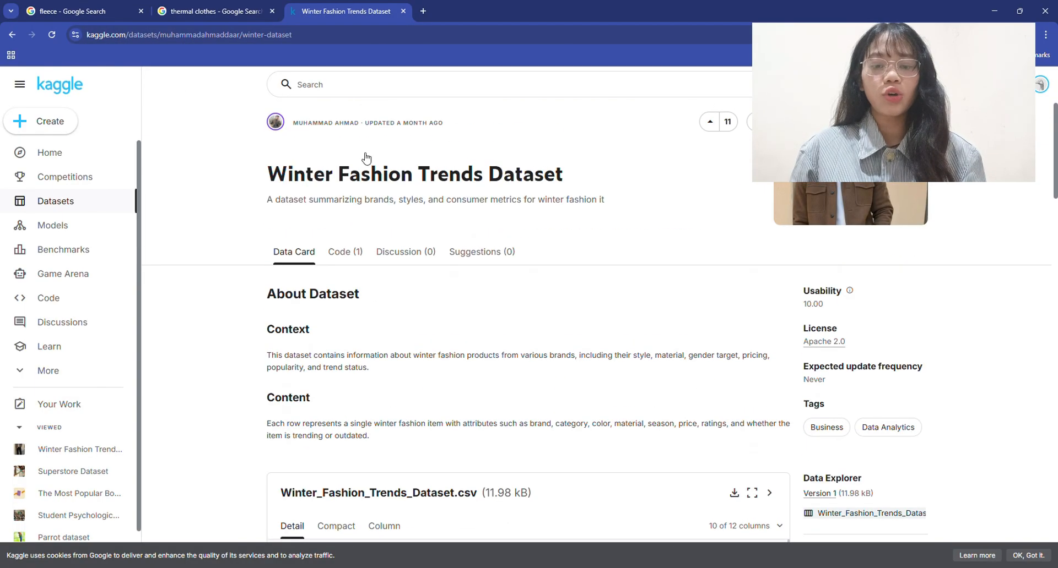
Step: Switch to the Downloads folder and open the Winter_Fashion_Trends_Dataset file in Excel
key(alt+Tab)
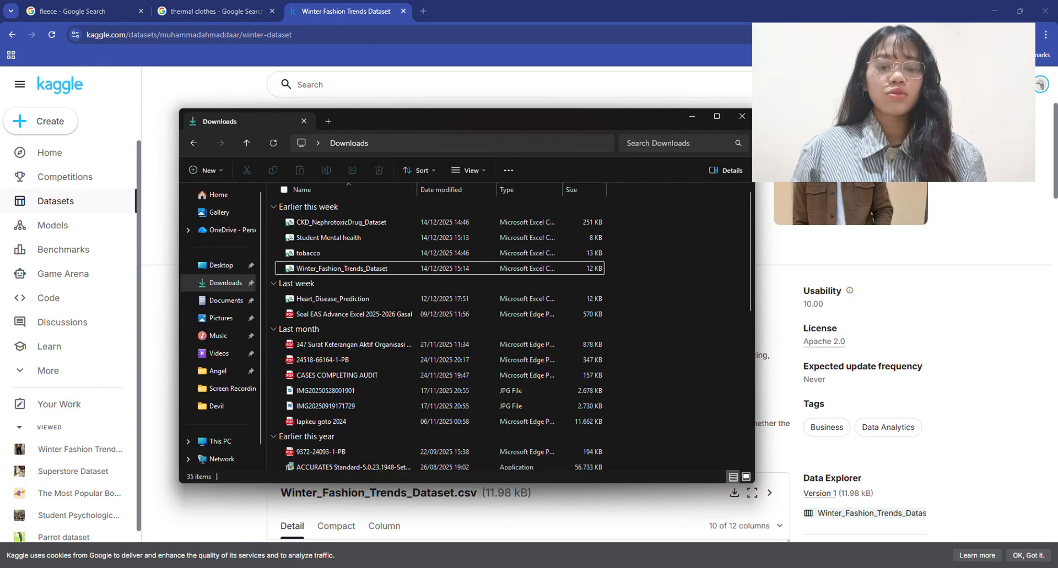
double_click(378, 270)
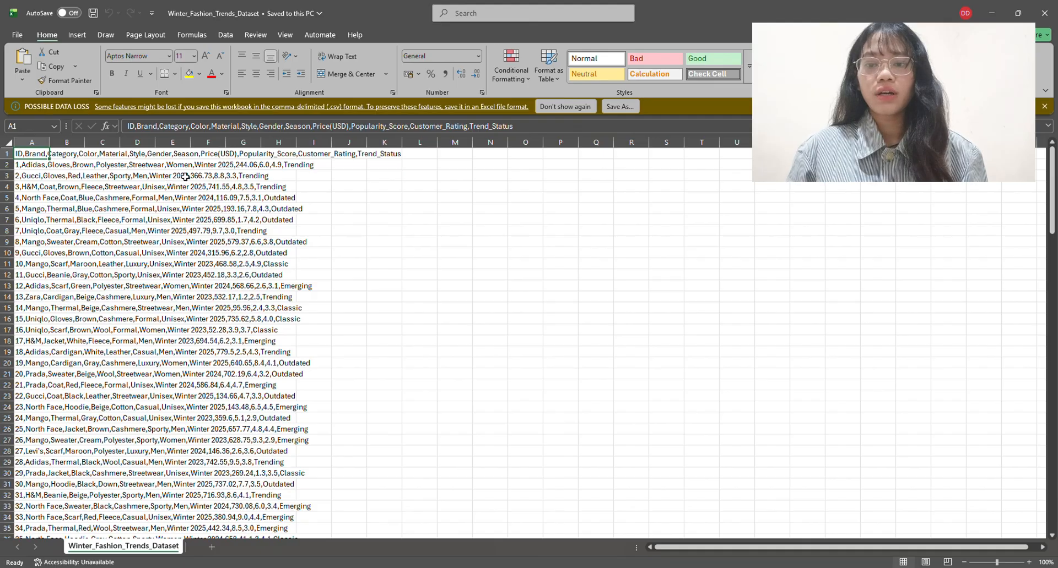
click(319, 187)
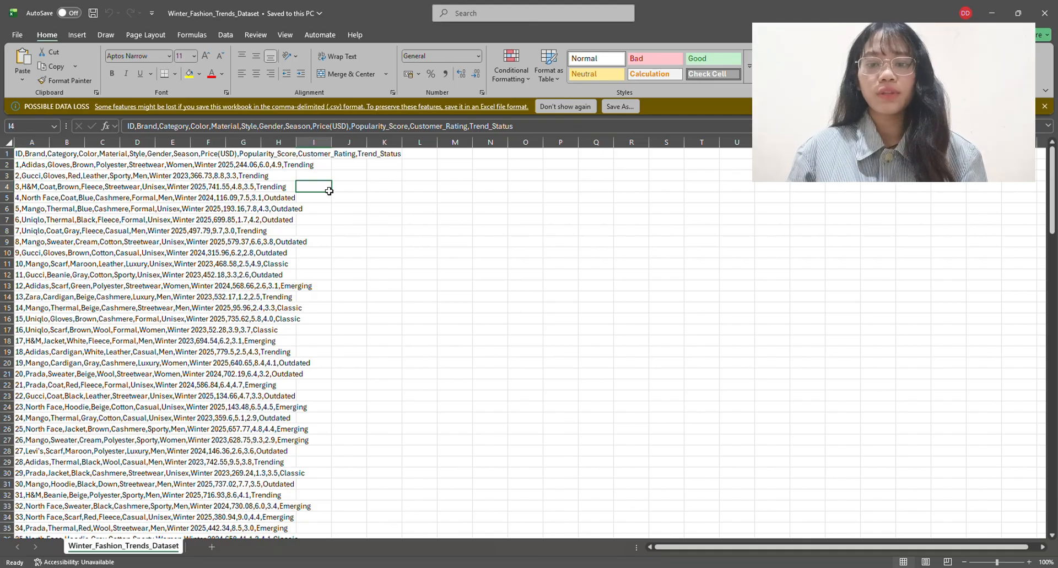
Step: Remove every occurrence of "Winter" from the sheet by replacing all with nothing
click(367, 242)
key(ctrl+f)
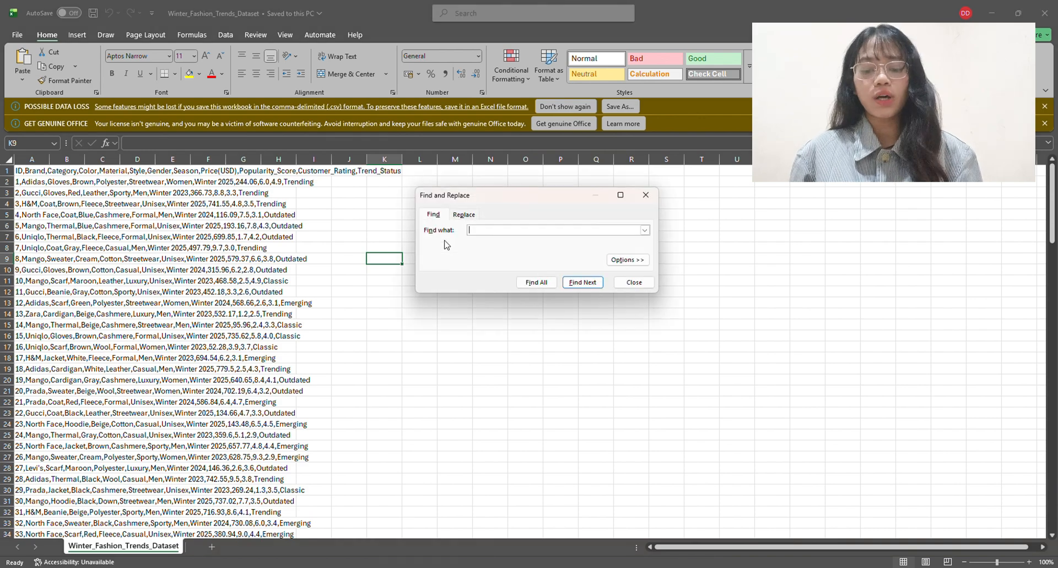
key(ctrl+h)
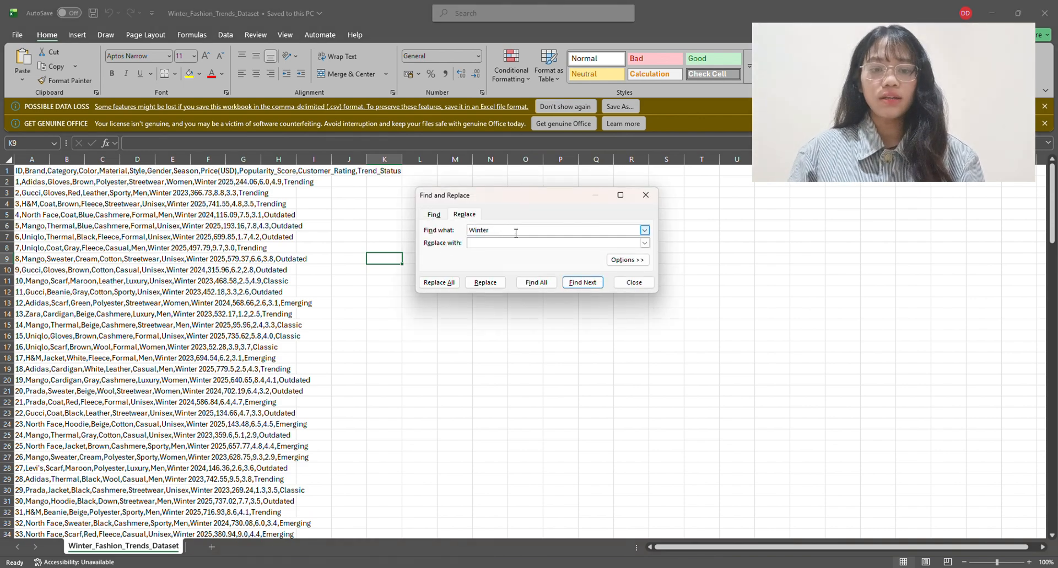
click(444, 284)
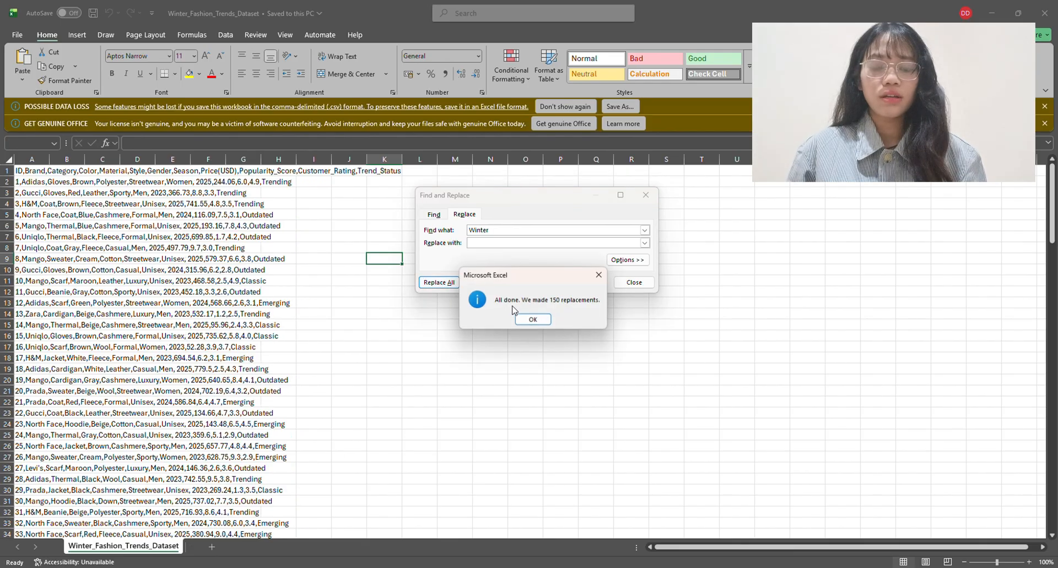
click(523, 319)
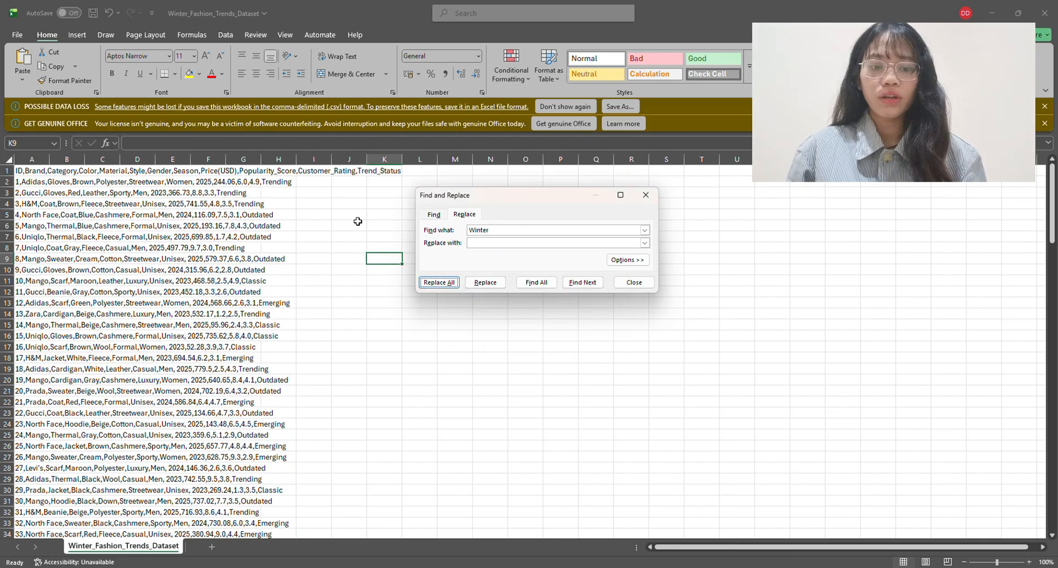
click(633, 283)
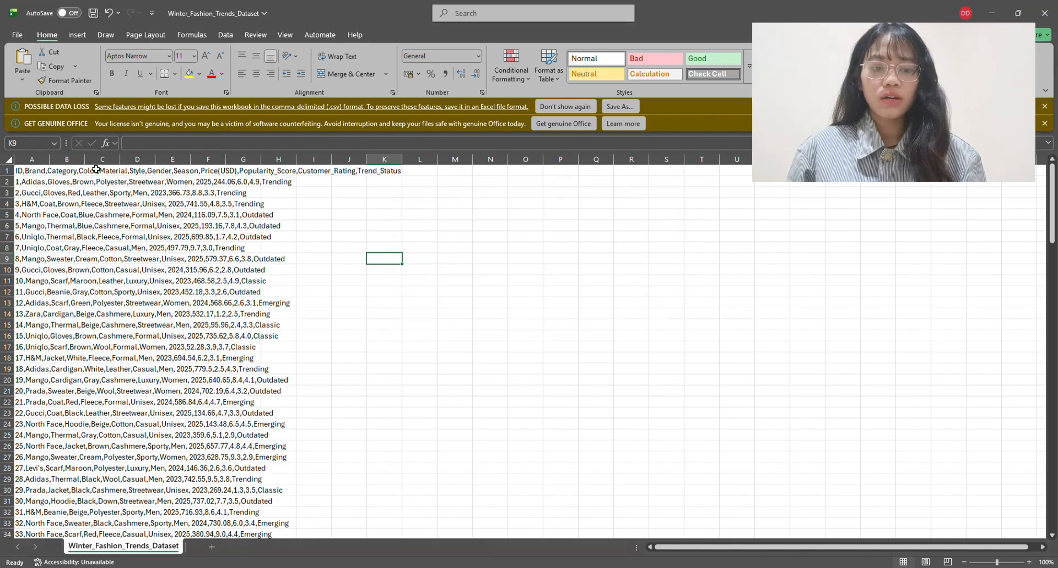
Step: Rename the Season heading within cell A1 to Winter_Season and close the CSV file, saving the changes
click(183, 172)
click(36, 172)
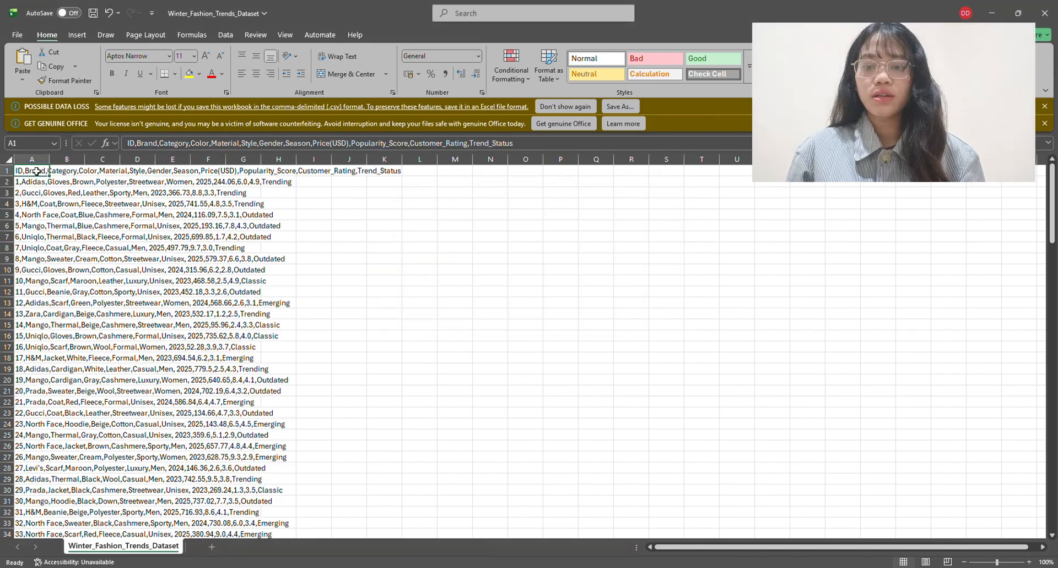
click(310, 143)
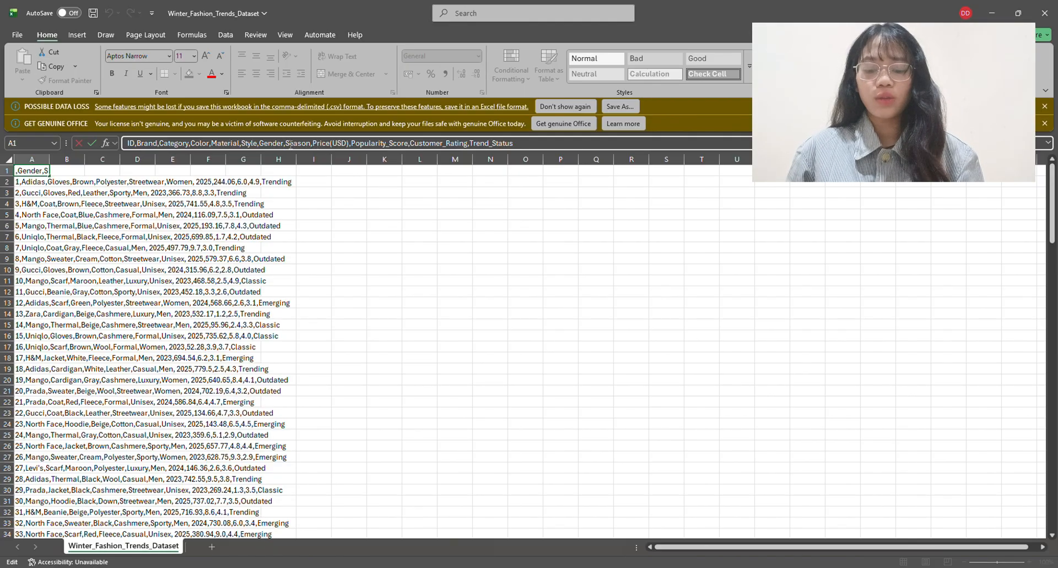
text(Winter)
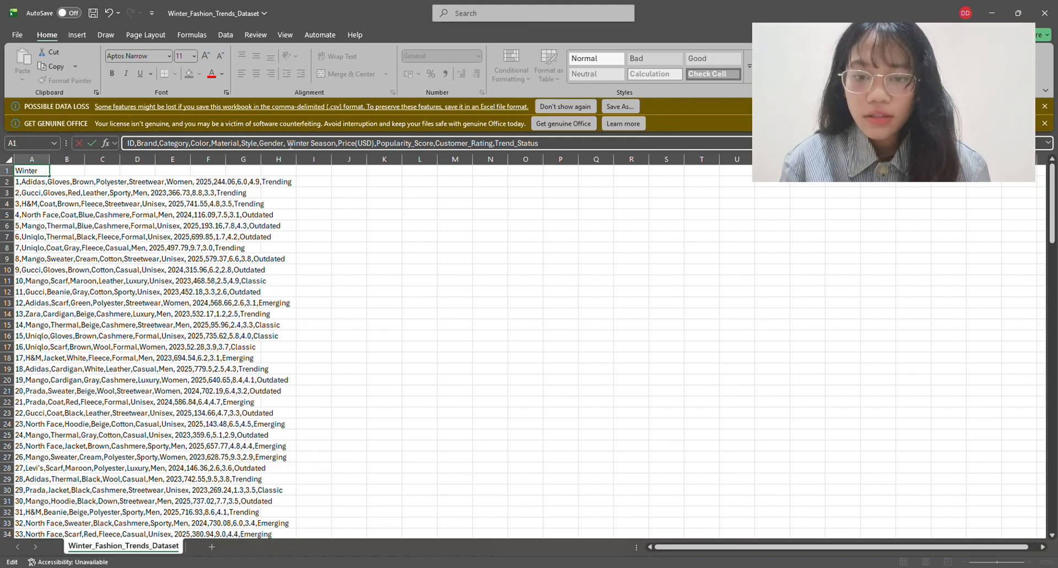
click(291, 144)
key(BackSpace)
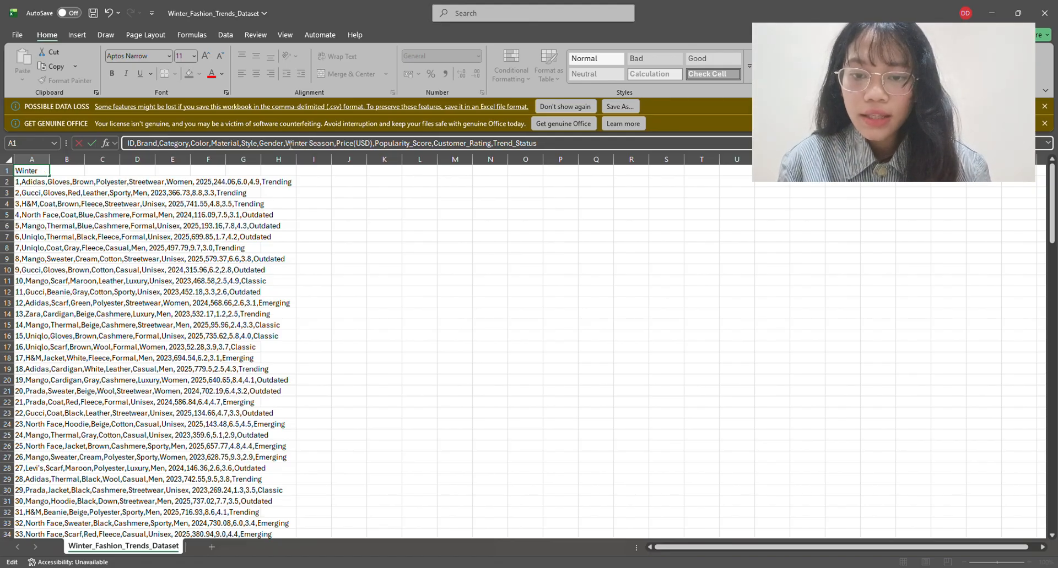
key(BackSpace)
text(_)
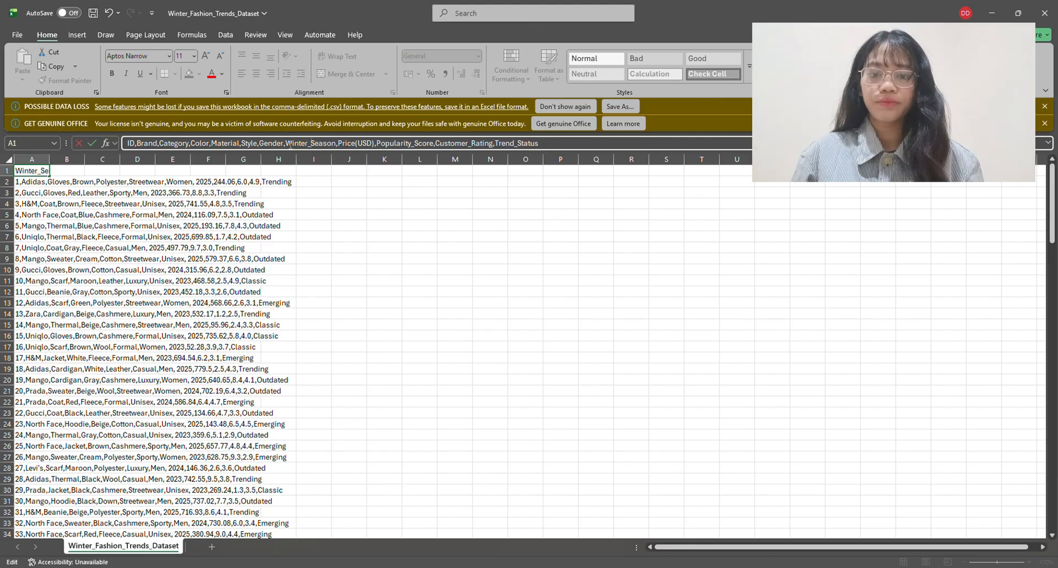
key(Return)
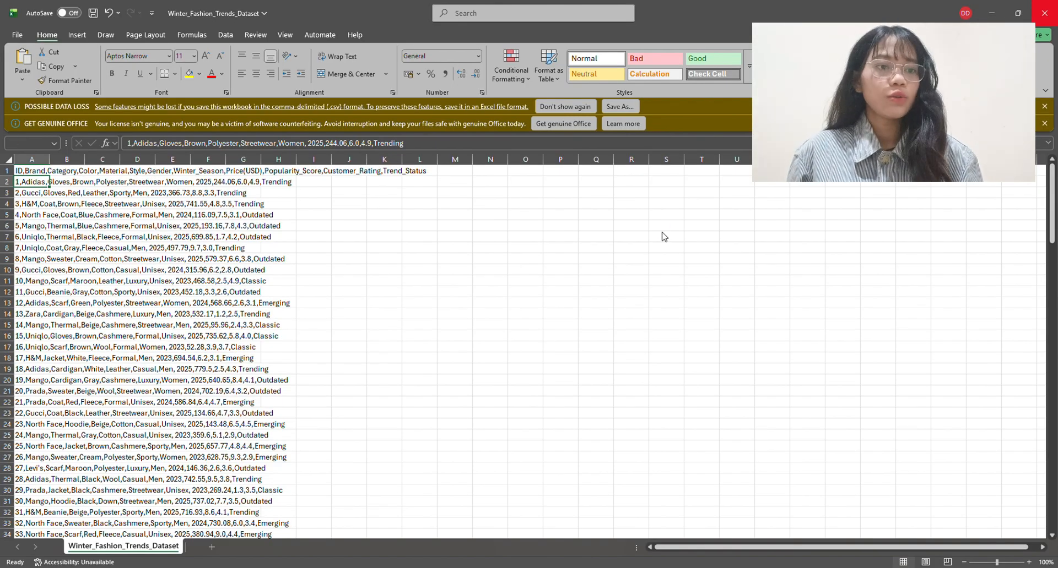
click(1043, 13)
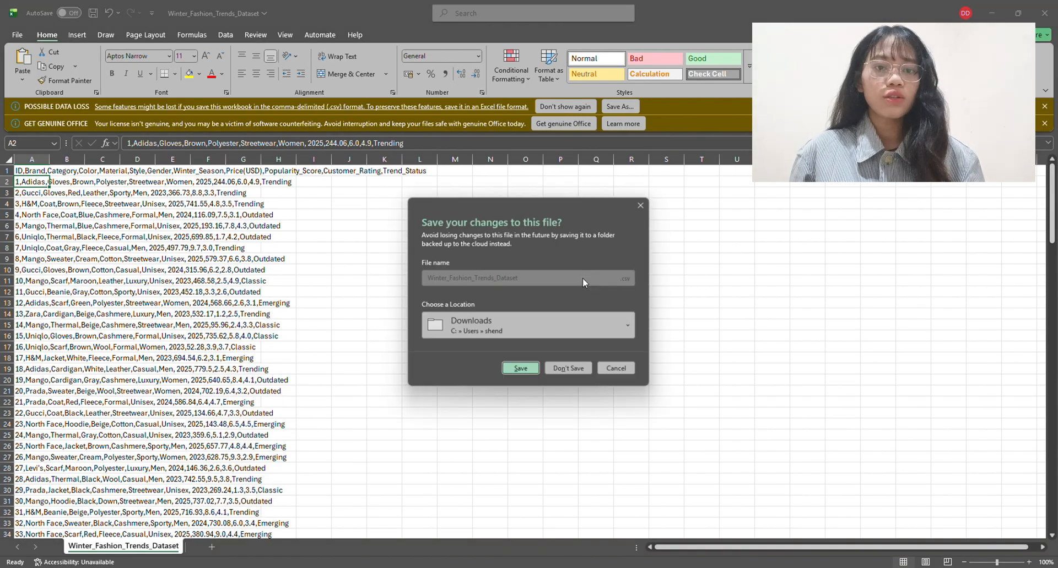
click(522, 370)
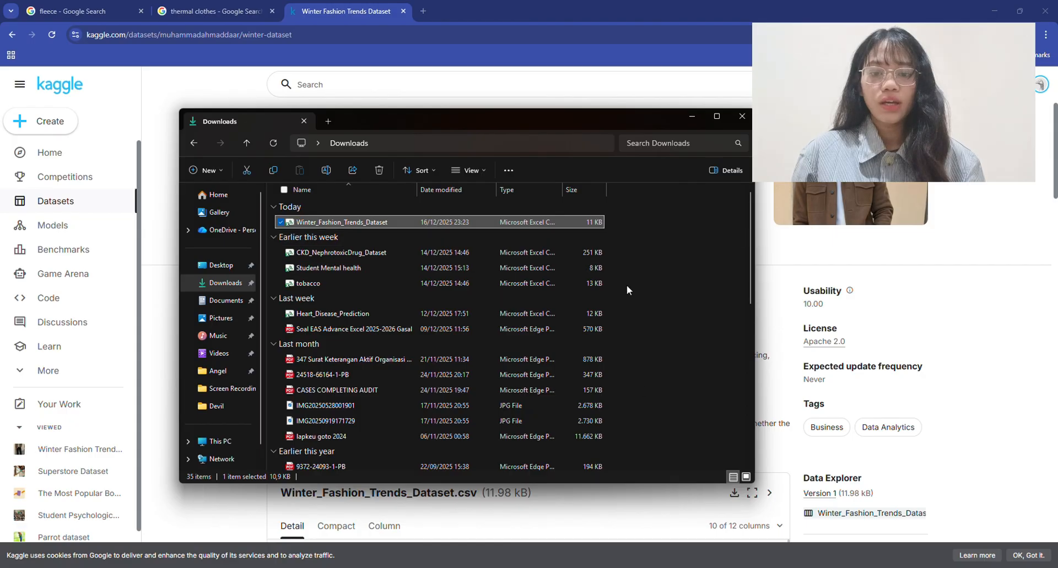
Step: Launch Power BI Desktop and start a blank report
key(super)
text(powe)
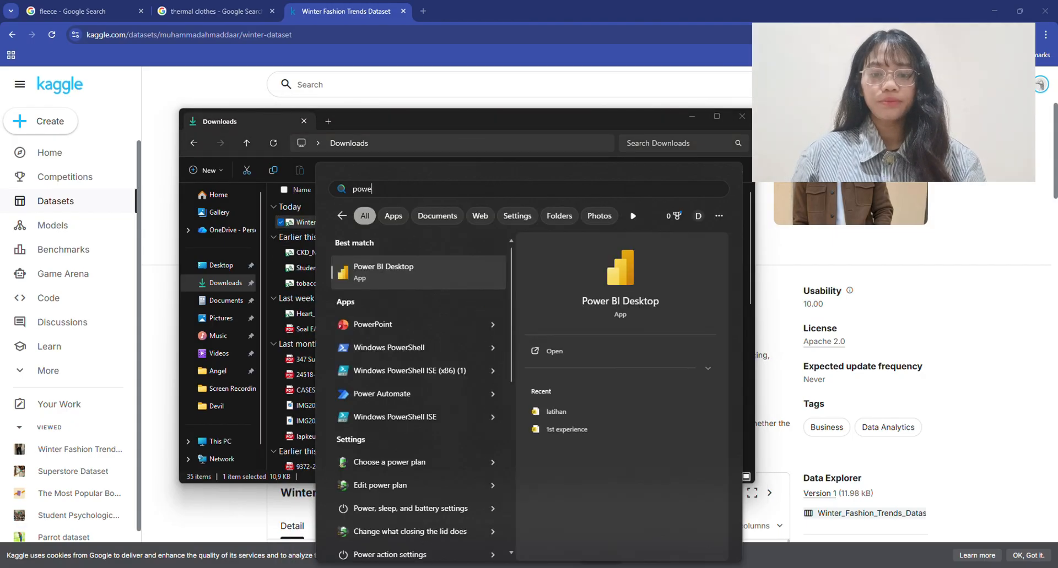
key(Return)
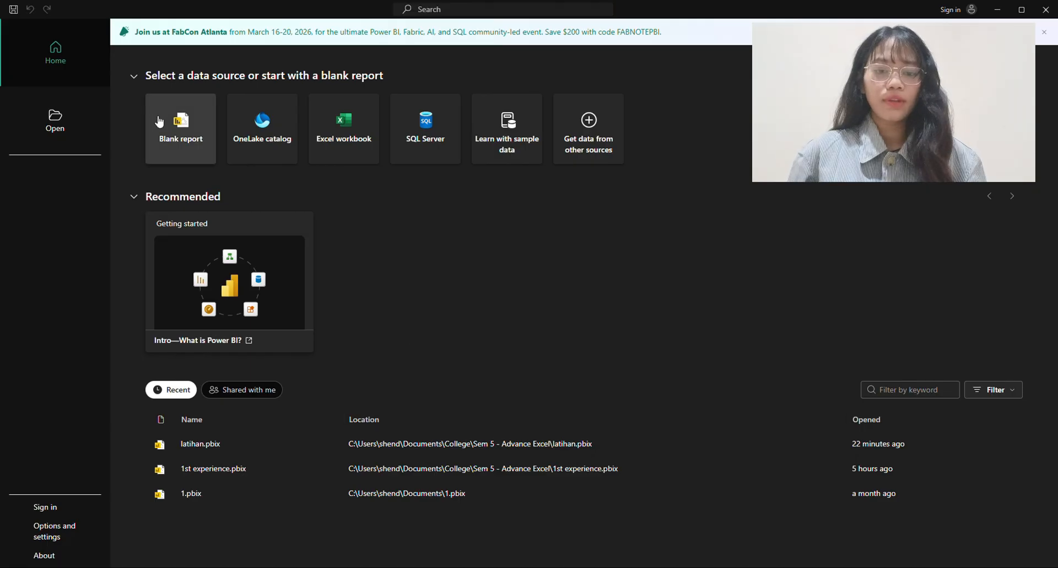
click(161, 124)
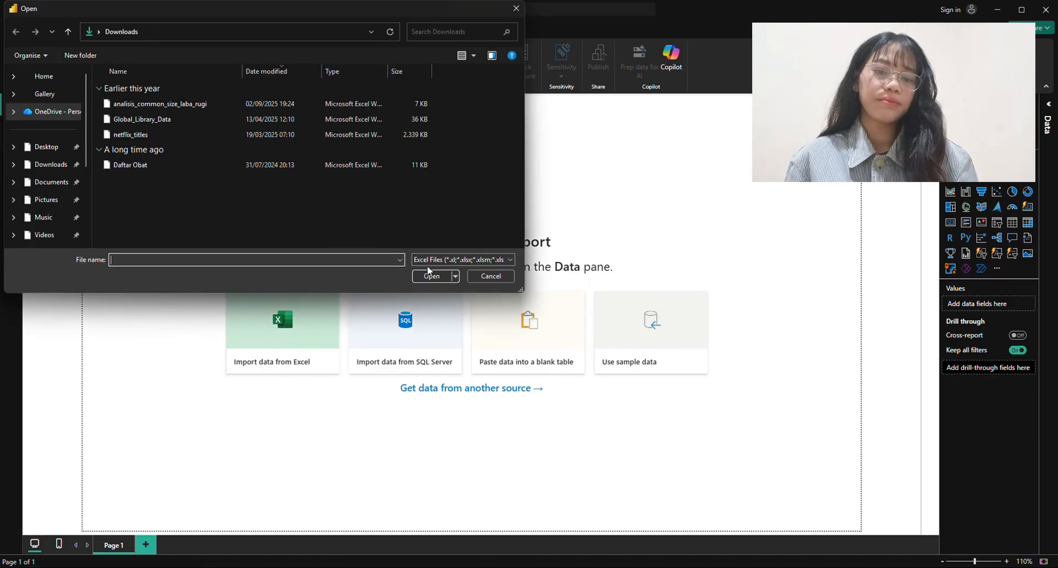
Step: Show all file types, load Winter_Fashion_Trends_Dataset.csv from Downloads into the report, and expand the table's fields
click(477, 260)
click(489, 283)
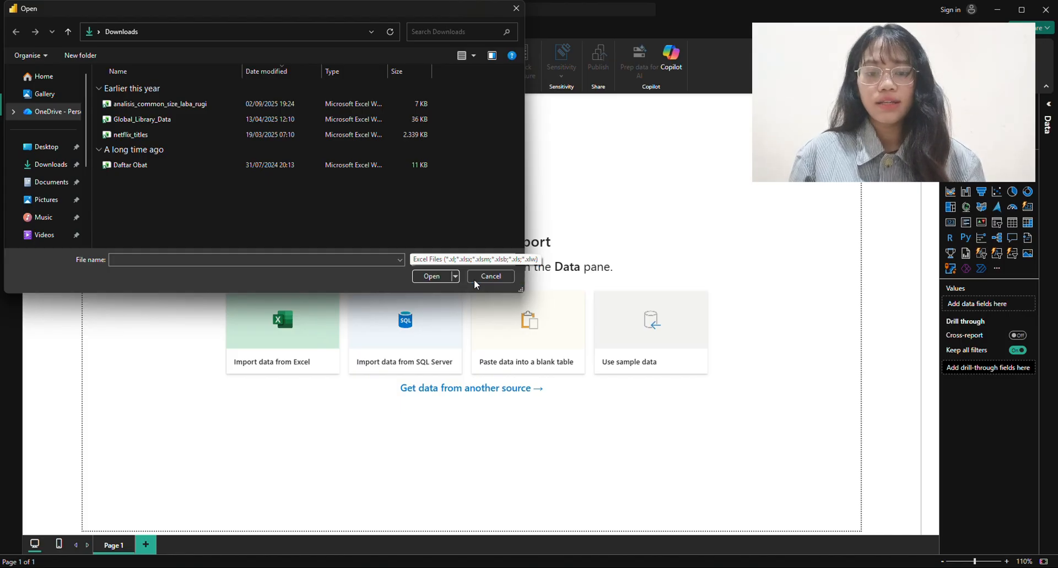
click(469, 260)
click(455, 279)
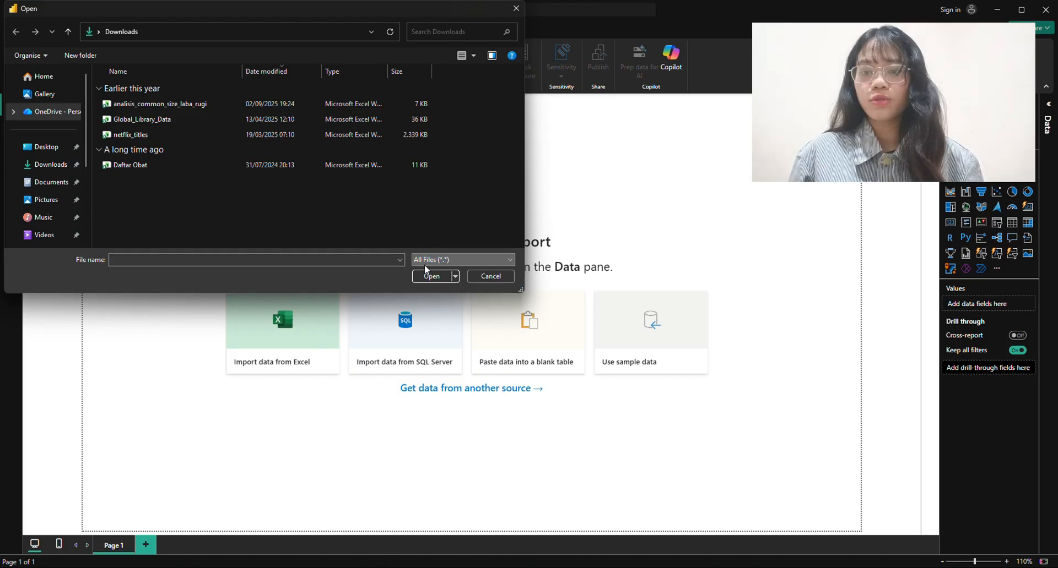
double_click(180, 107)
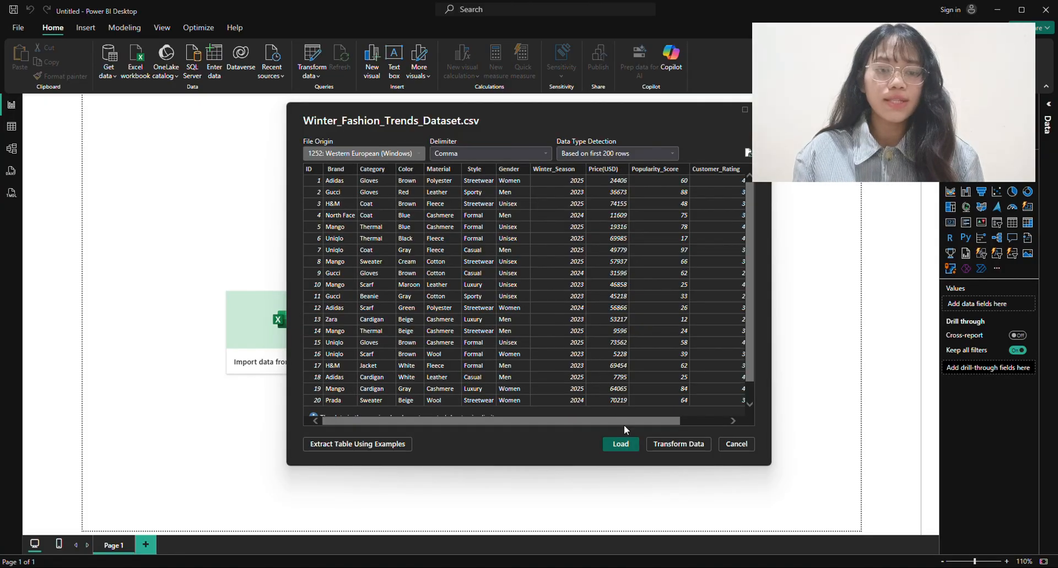
click(621, 444)
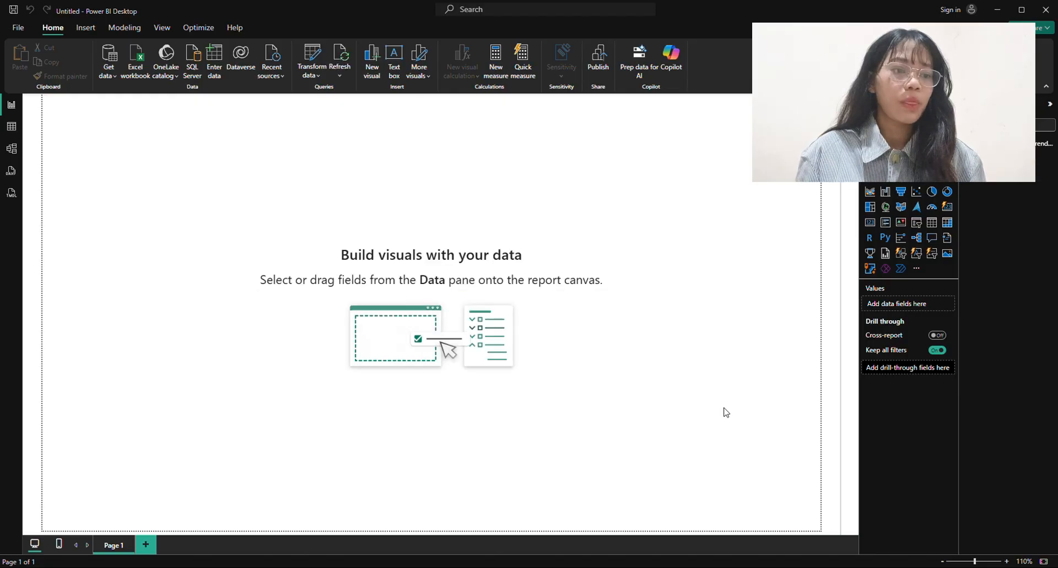
click(1003, 143)
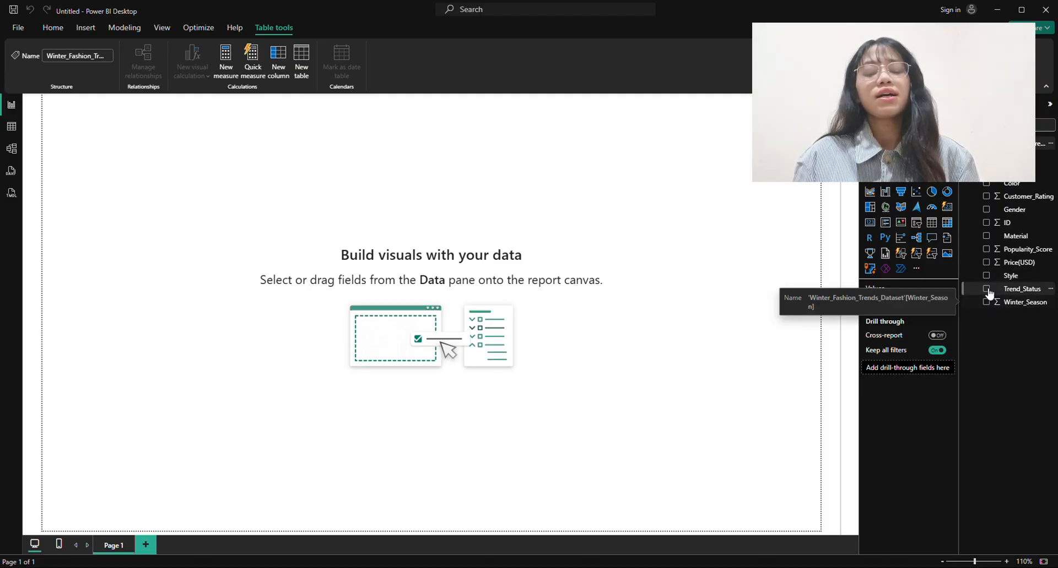
click(767, 288)
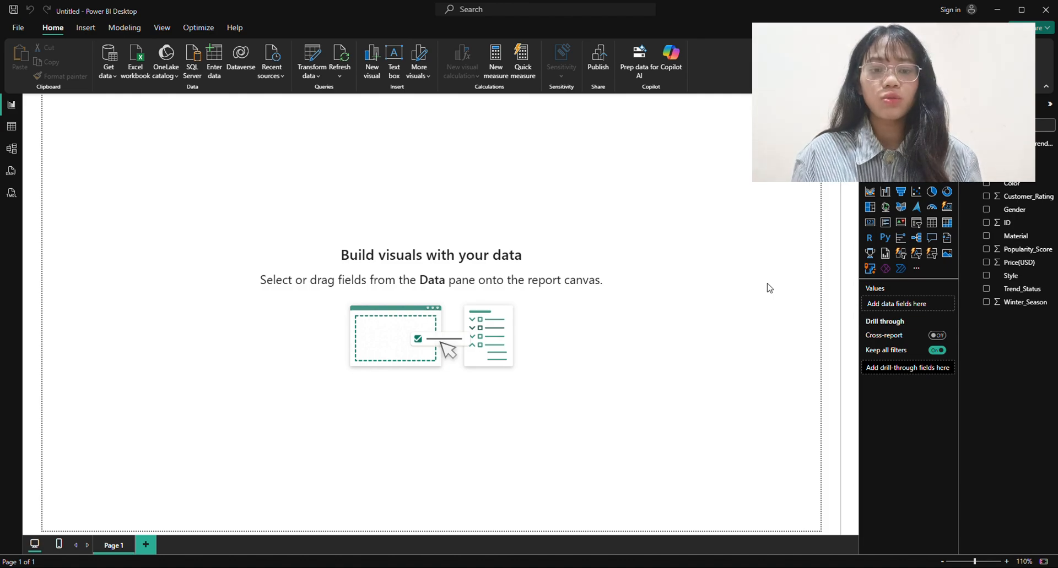
Step: Switch to the Word document, read the analysis questions for Page 1 and Page 2, and return to the Power BI report
key(alt+Tab)
key(alt+Tab)
key(alt+Tab)
key(alt+Tab)
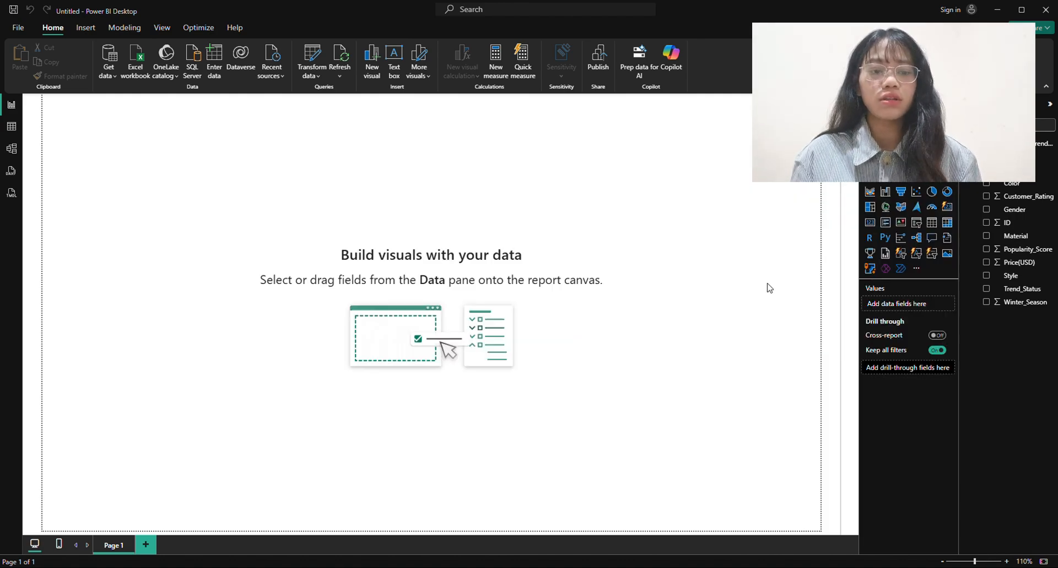
click(737, 295)
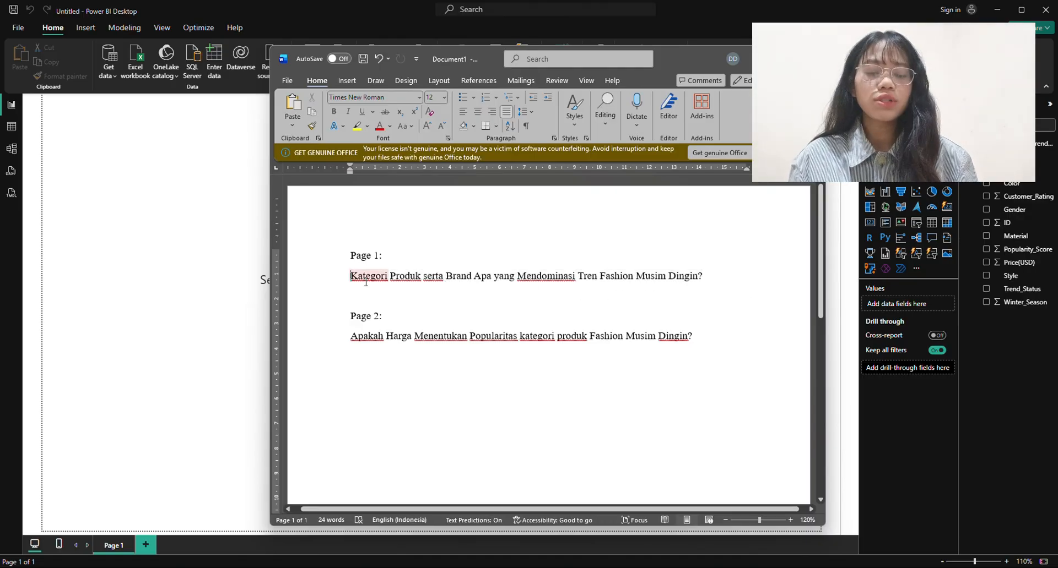
drag(365, 283, 632, 292)
click(499, 336)
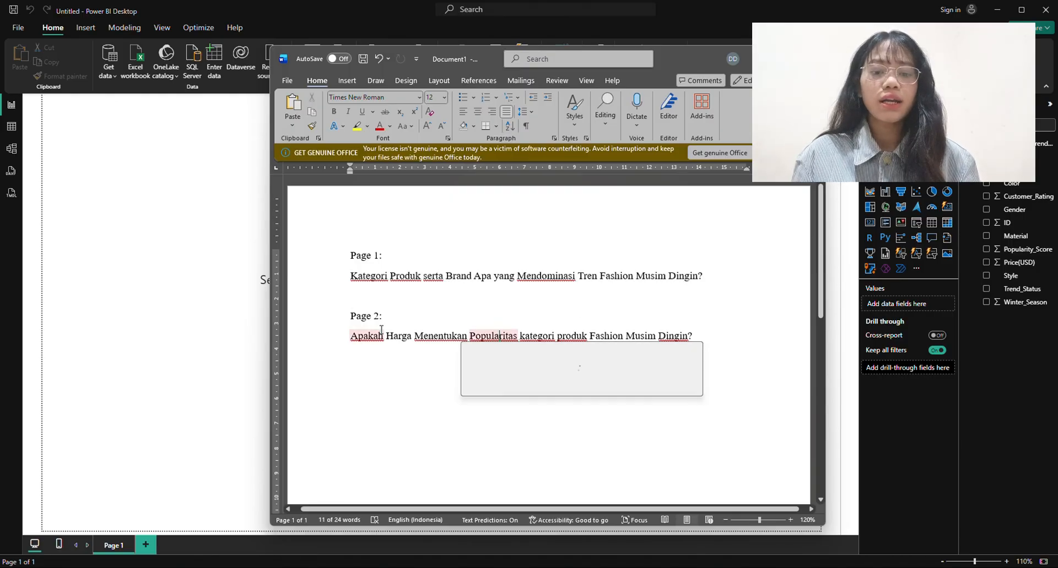
drag(381, 334, 590, 353)
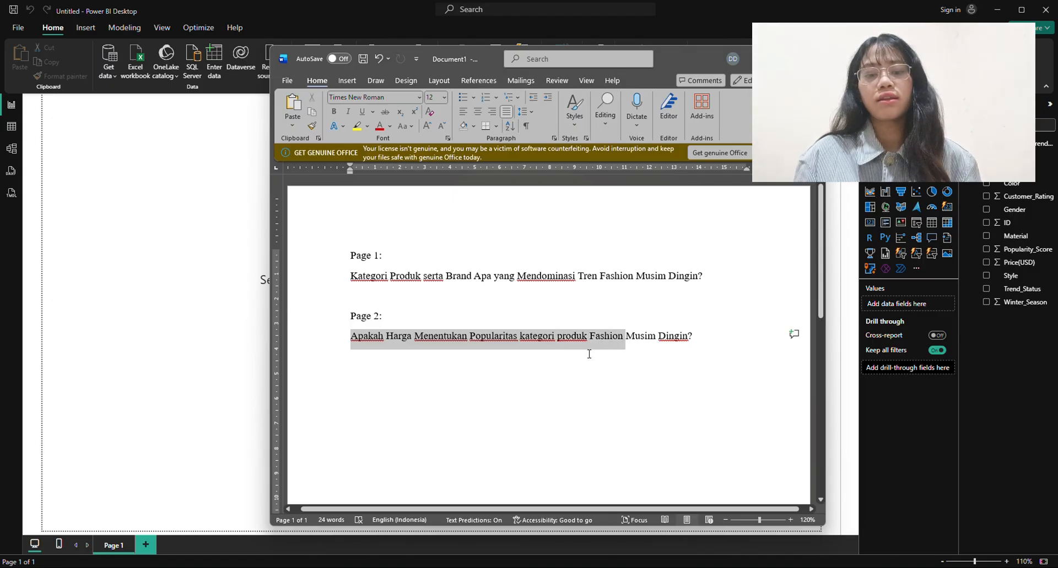
click(498, 337)
click(398, 276)
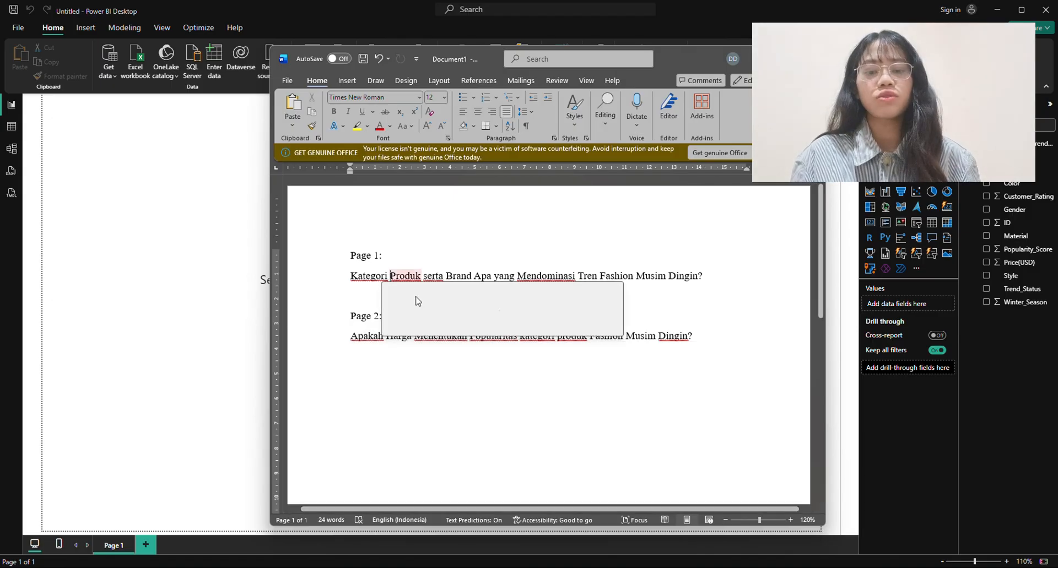
click(342, 304)
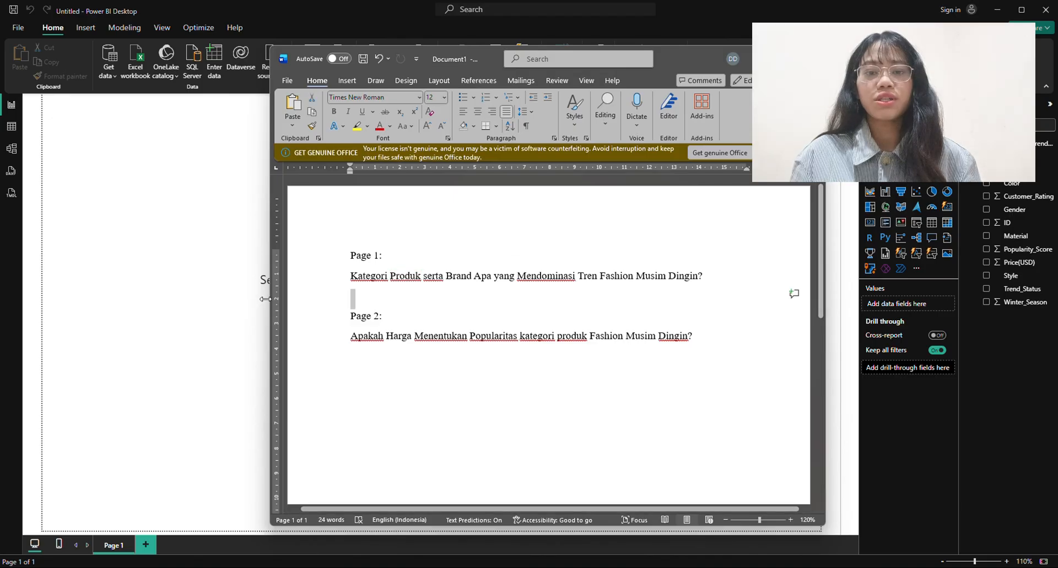
click(188, 279)
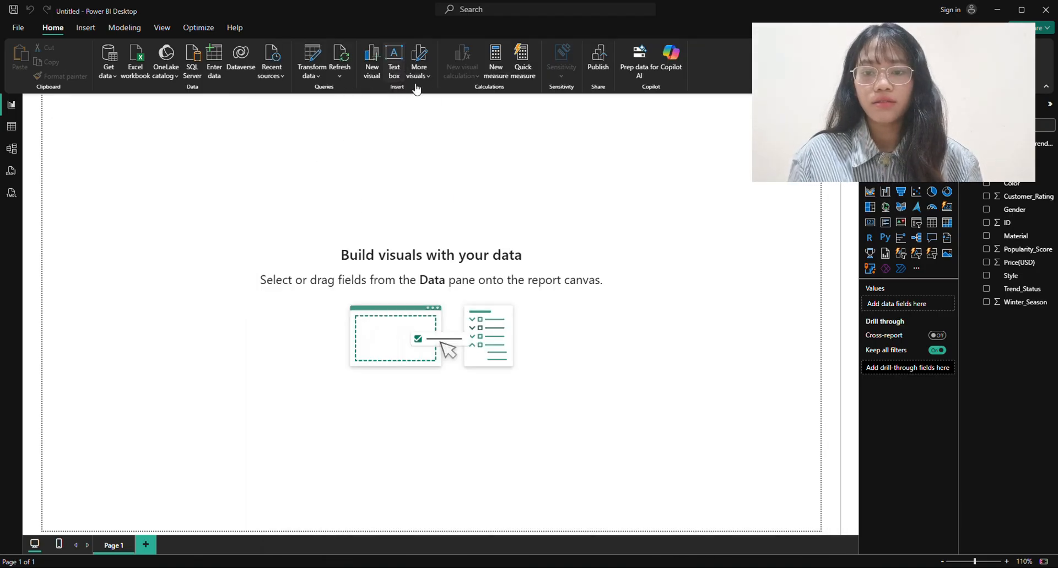
Step: Add a centered 20-point Times New Roman text box reading "Kategori Produk serta Brand Apa yang Mendominasi Tren Fashion Musim Dingin?" as the page title
click(394, 59)
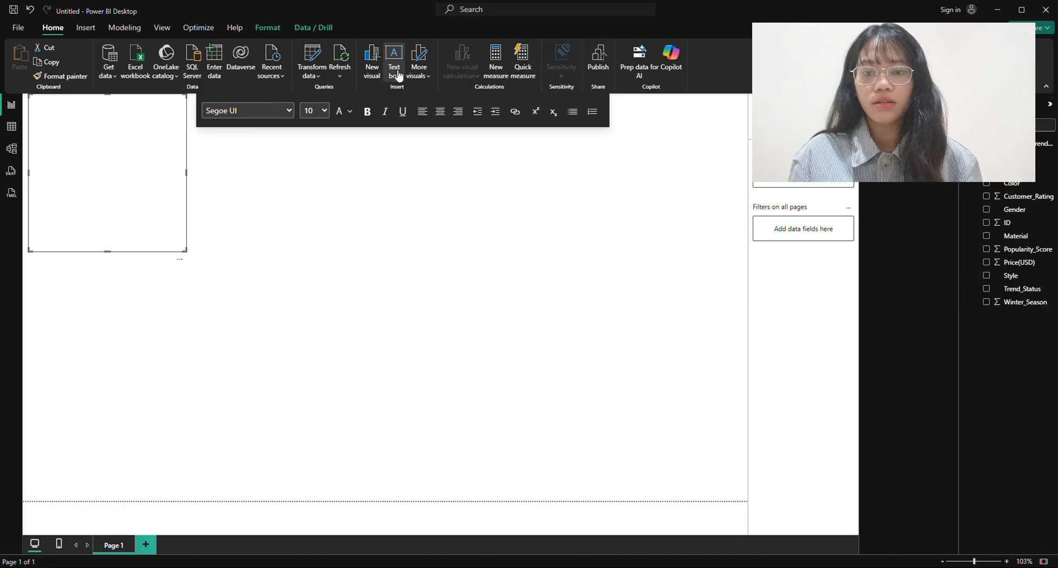
click(286, 111)
text(ti)
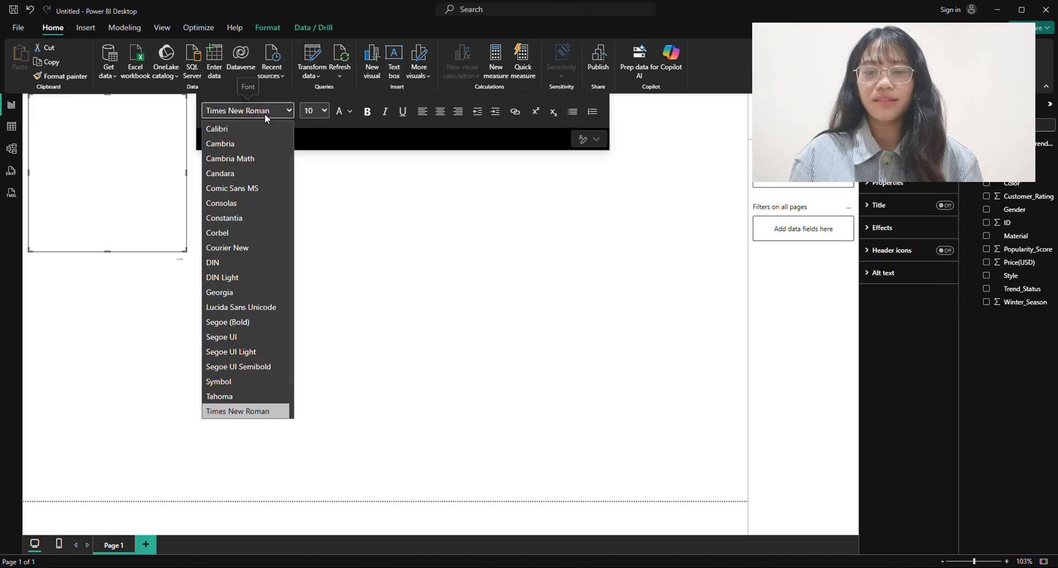
key(Return)
click(323, 112)
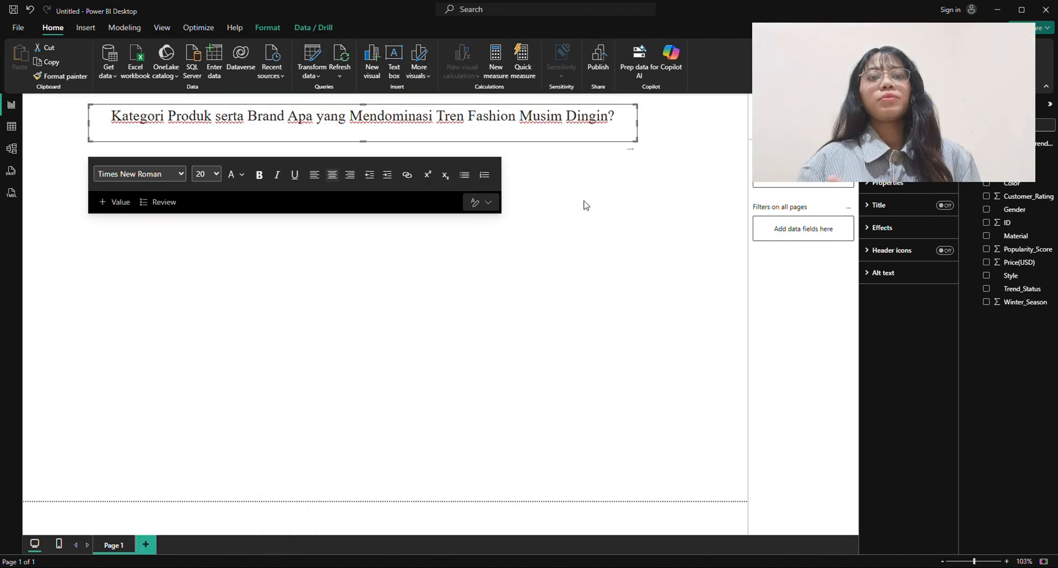
click(587, 206)
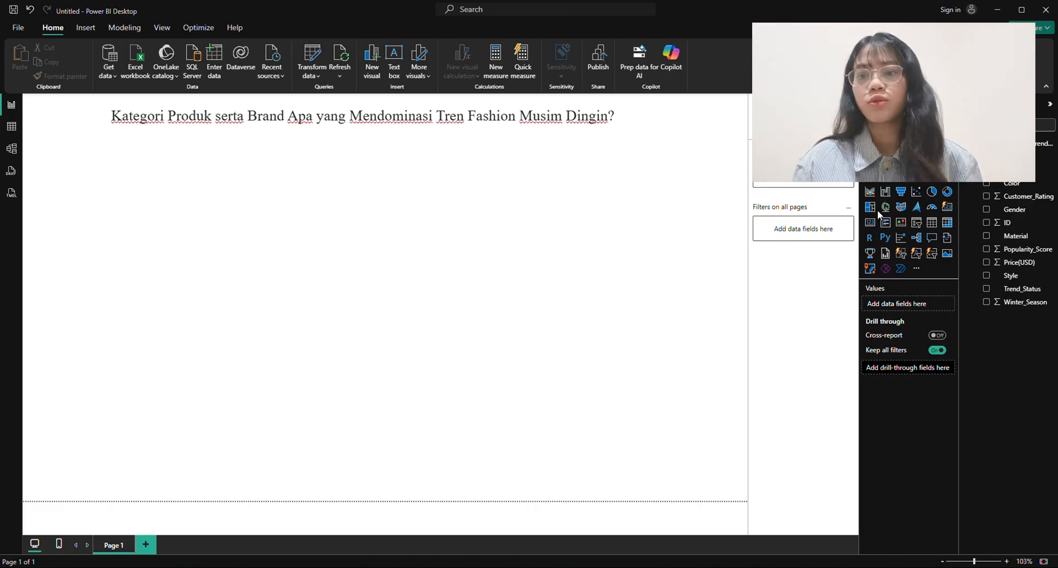
Step: Check the dataset rows, return to the report page, and add a narrowed Trend_Status table beneath the title
click(12, 127)
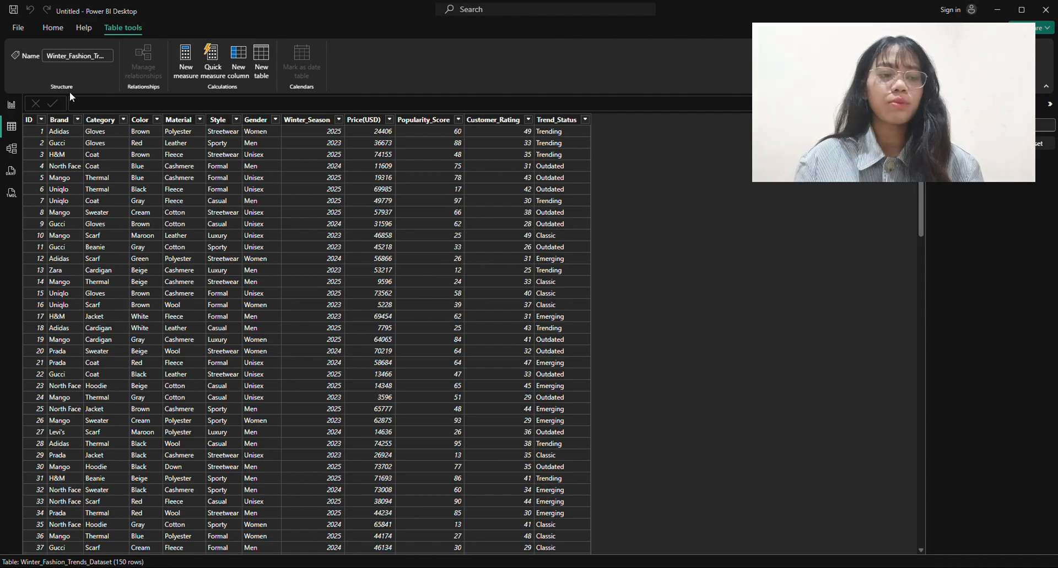
click(11, 105)
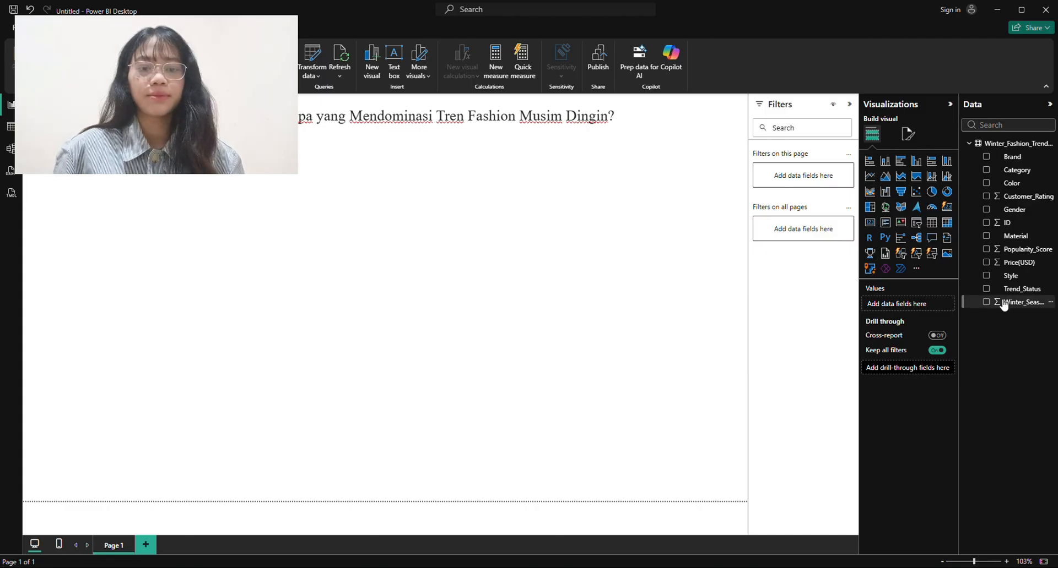
drag(1009, 291, 387, 216)
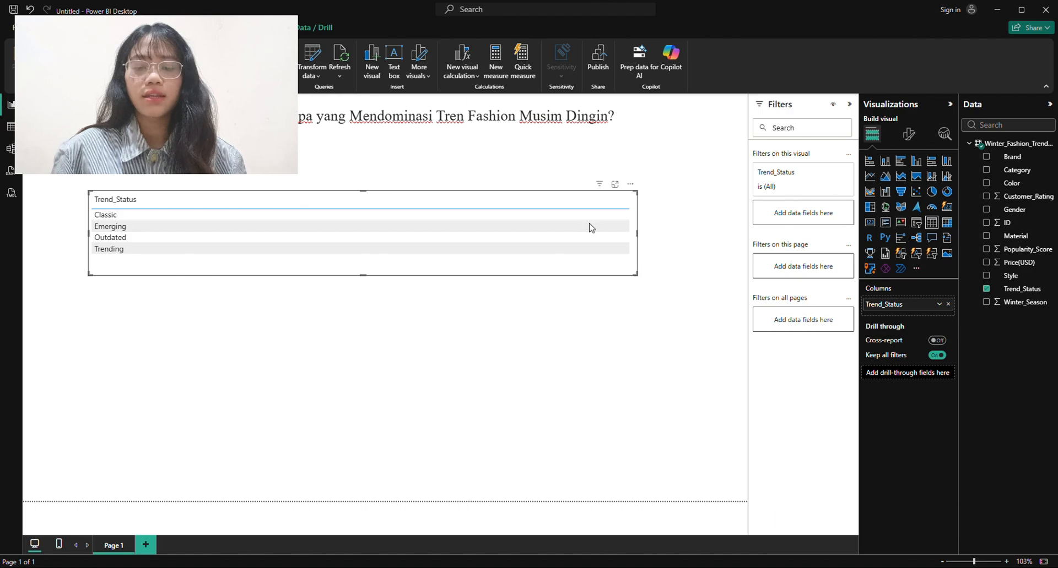
drag(636, 233, 232, 234)
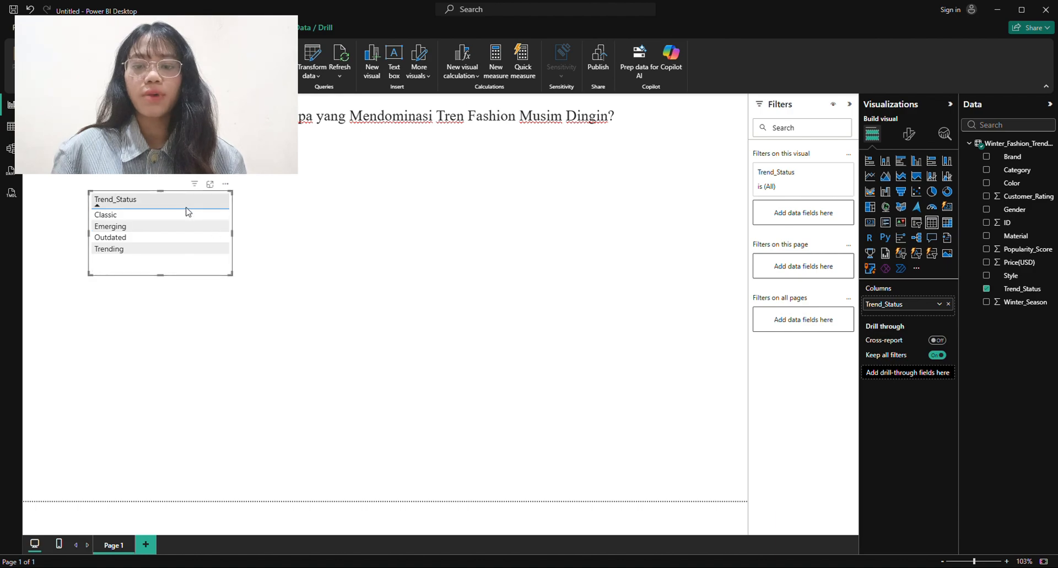
click(289, 212)
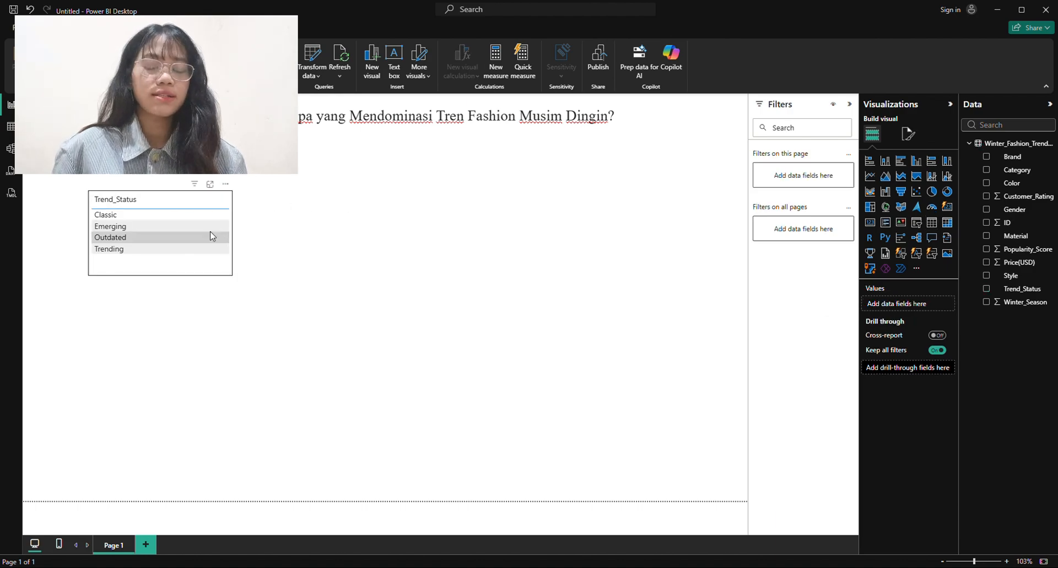
drag(220, 268, 450, 220)
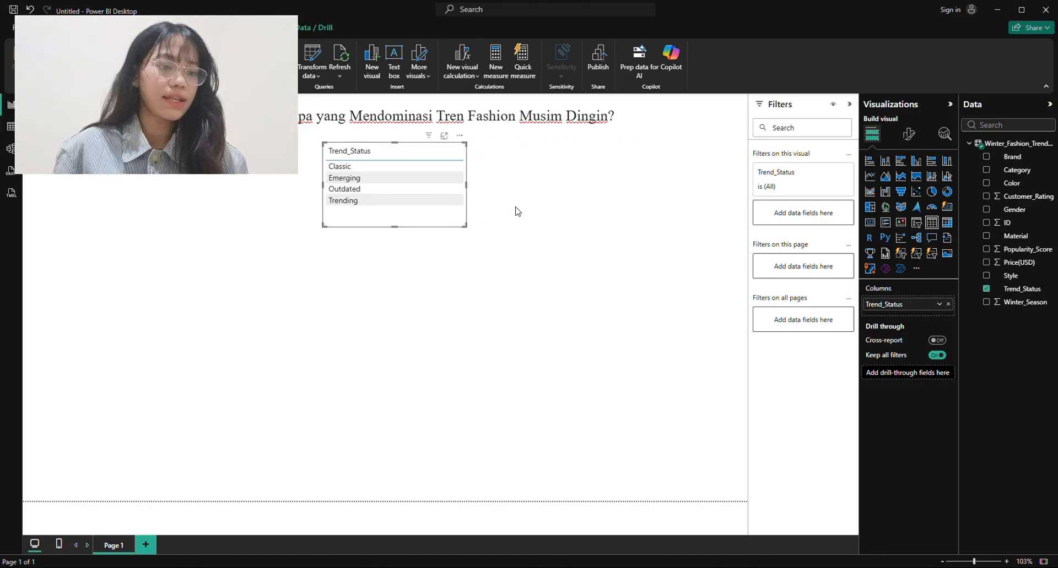
Step: Convert the Trend_Status table into a pie chart of the count of Trend_Status, enlarge it, and reposition it beneath the title
click(931, 192)
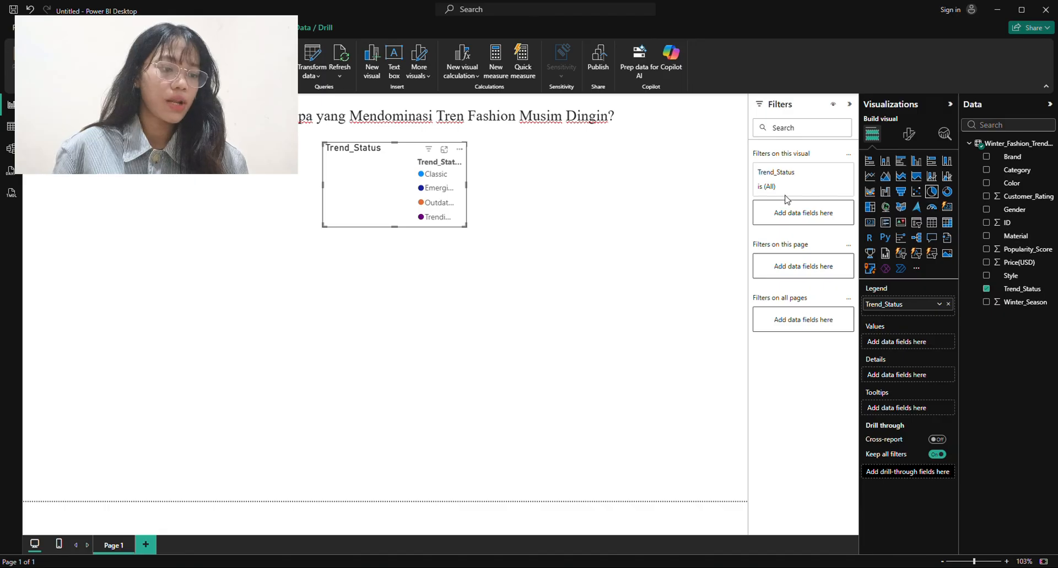
drag(1025, 291, 895, 343)
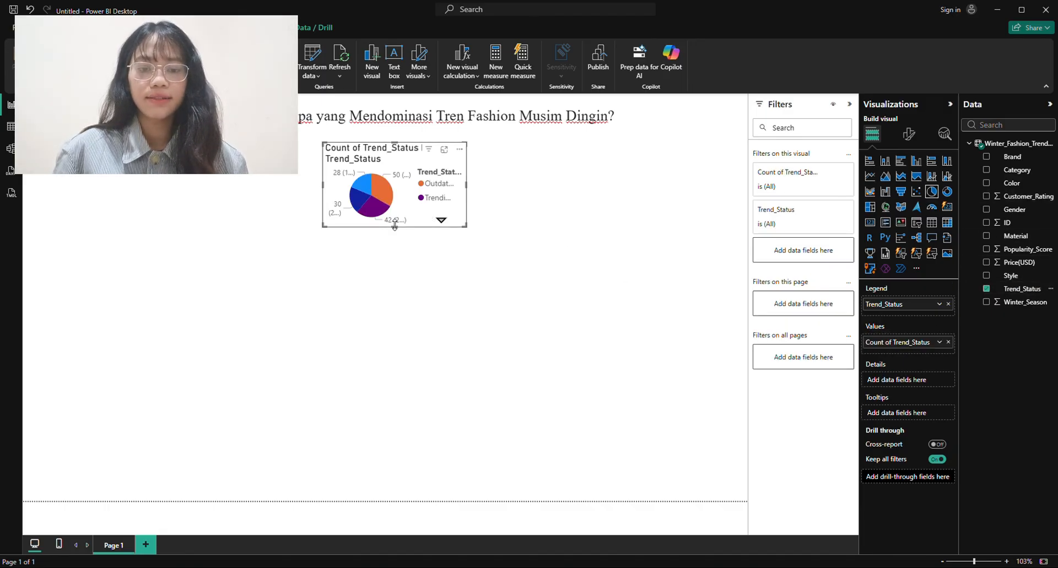
drag(395, 227, 395, 267)
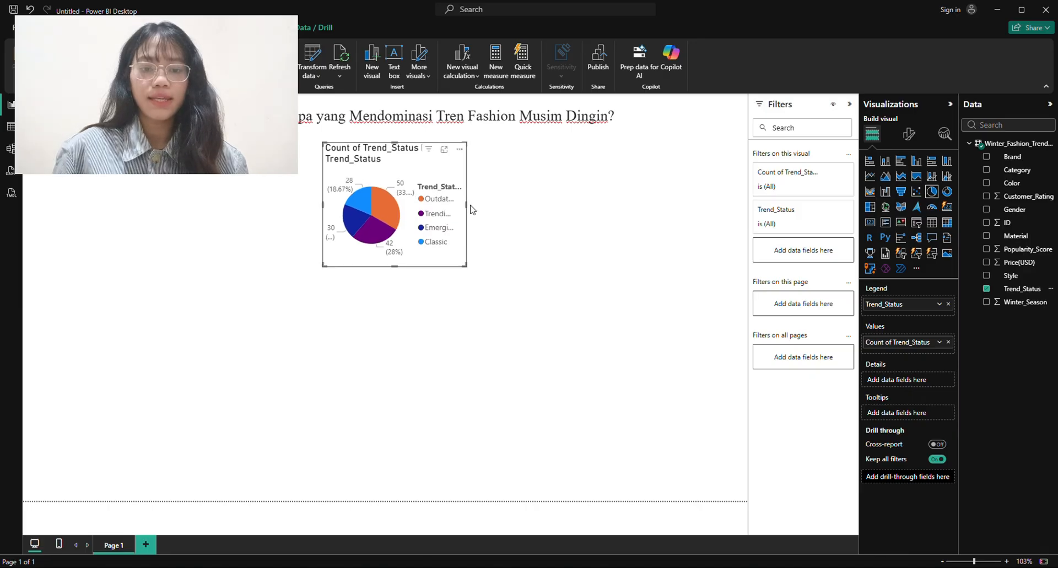
drag(465, 204, 487, 206)
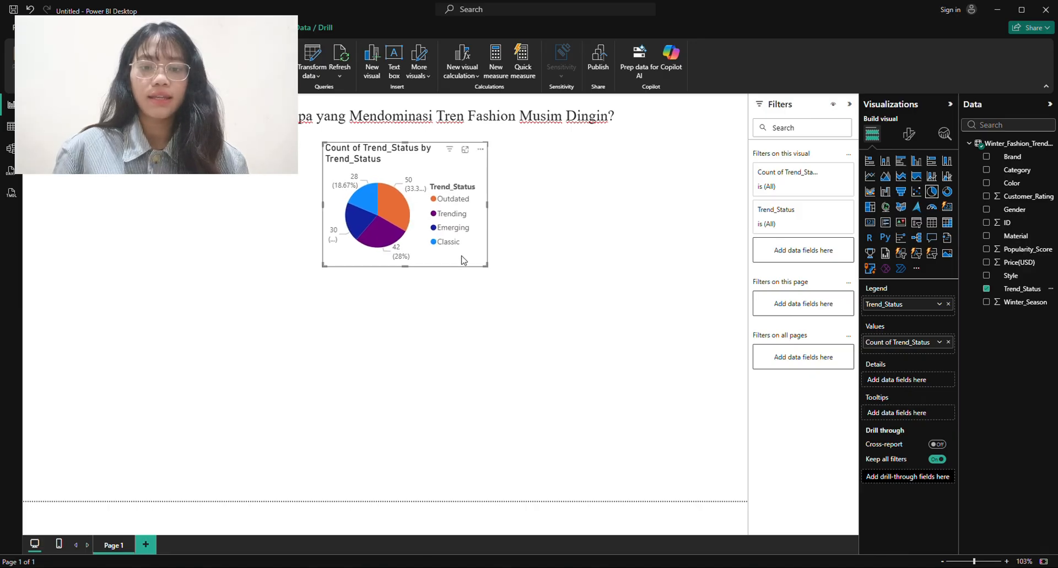
drag(462, 260, 439, 264)
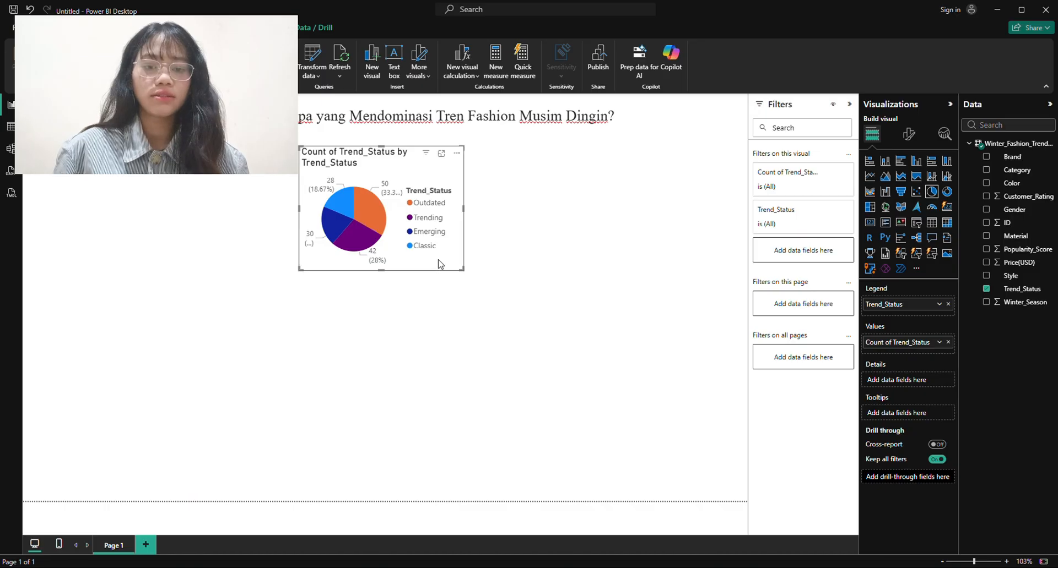
click(553, 291)
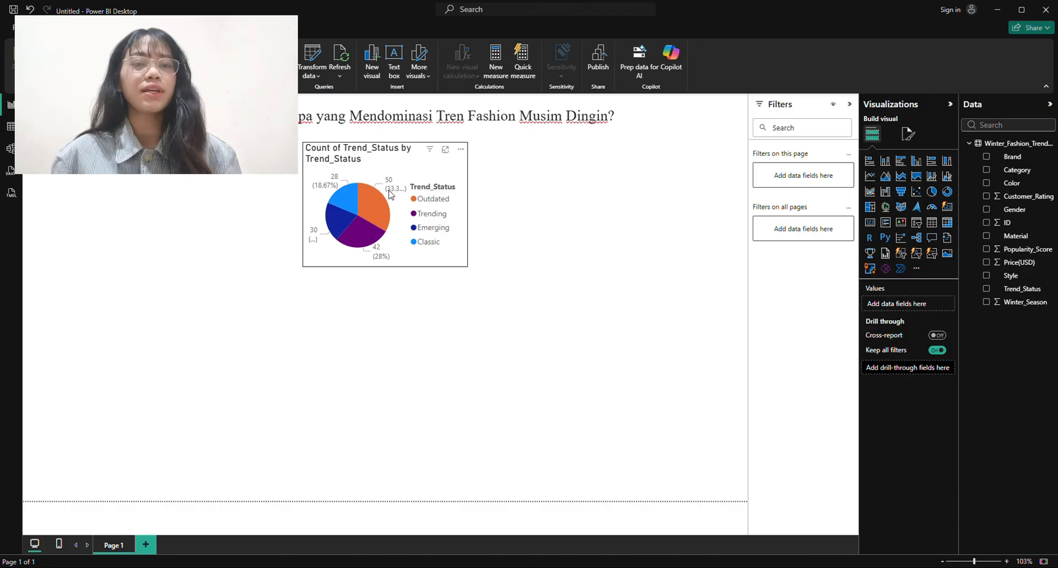
Step: Widen the Trend_Status pie chart so its slice labels have more room
mouse_move(402, 193)
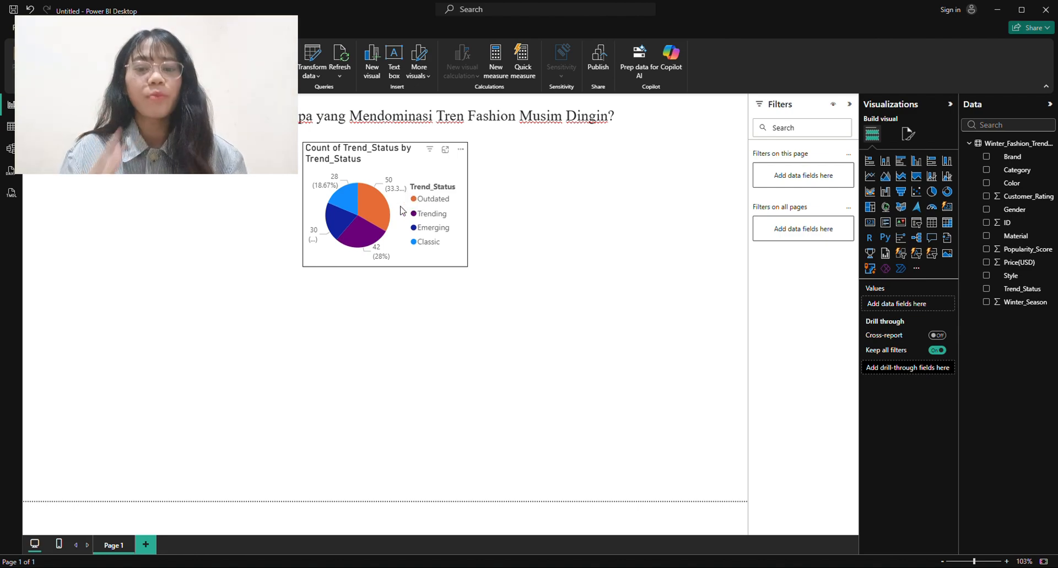
click(306, 213)
drag(296, 208, 284, 208)
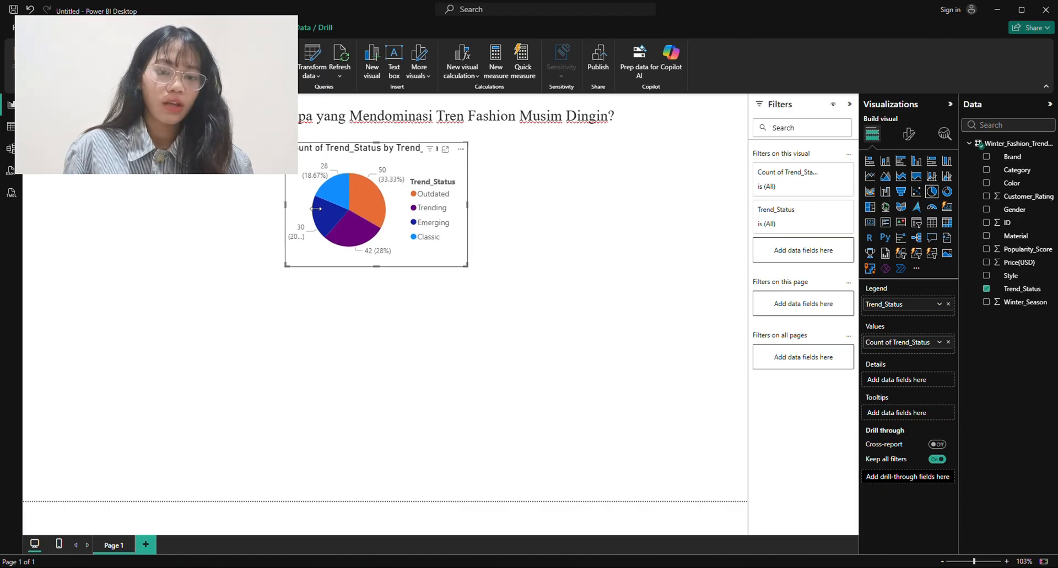
click(503, 240)
Step: Try the Trend_Status chart as a donut, restore it to a pie chart, and shift it slightly sideways
click(465, 231)
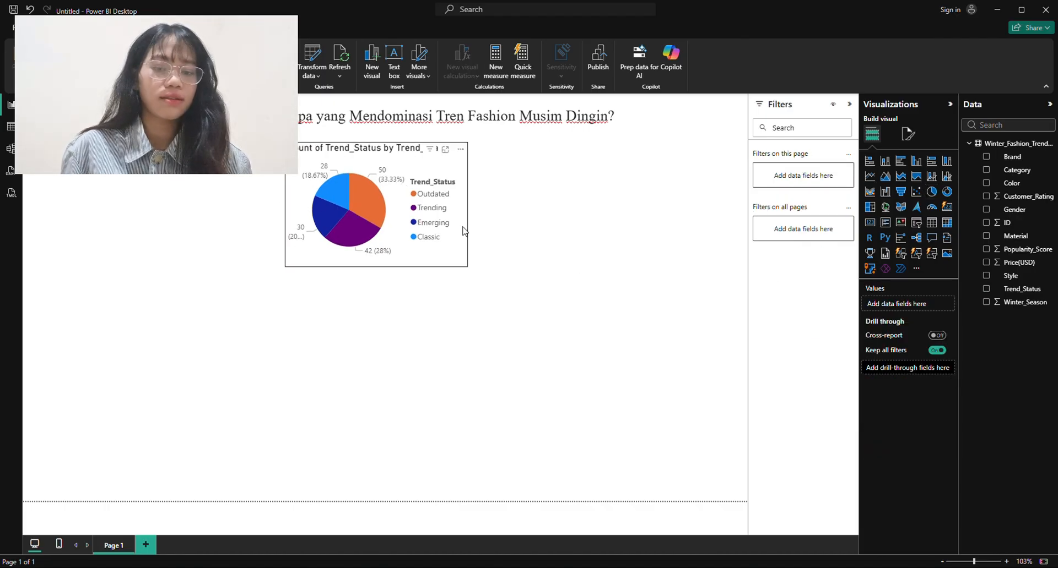
click(946, 192)
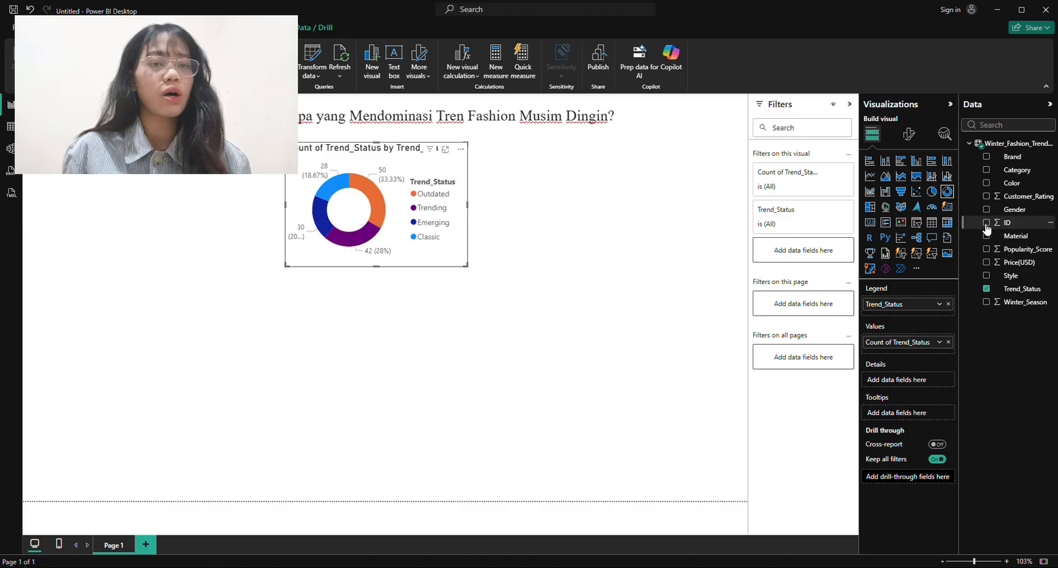
click(931, 192)
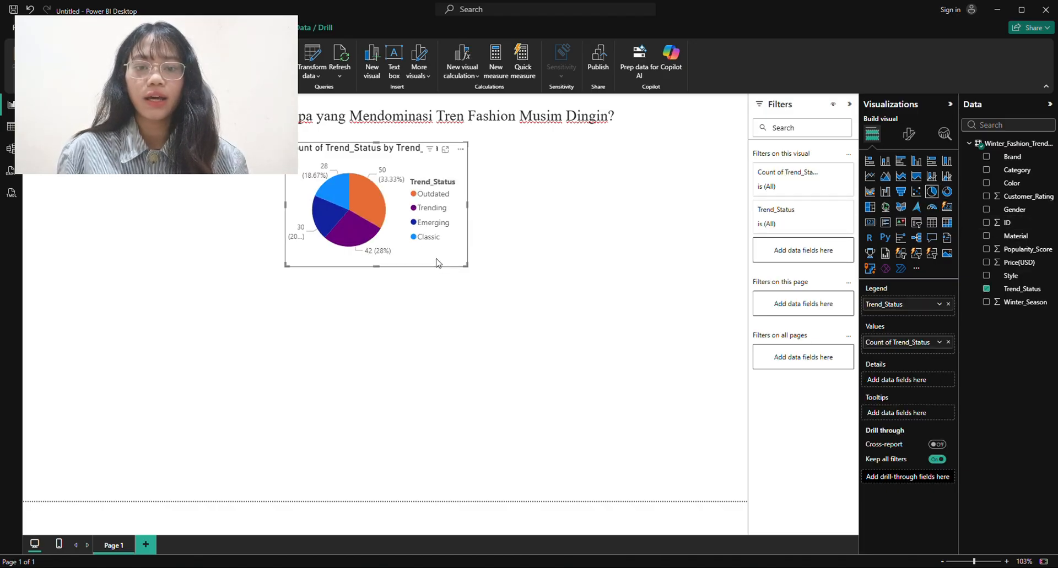
mouse_move(436, 262)
mouse_down()
mouse_move(427, 262)
mouse_move(453, 263)
mouse_move(444, 261)
mouse_up()
click(259, 163)
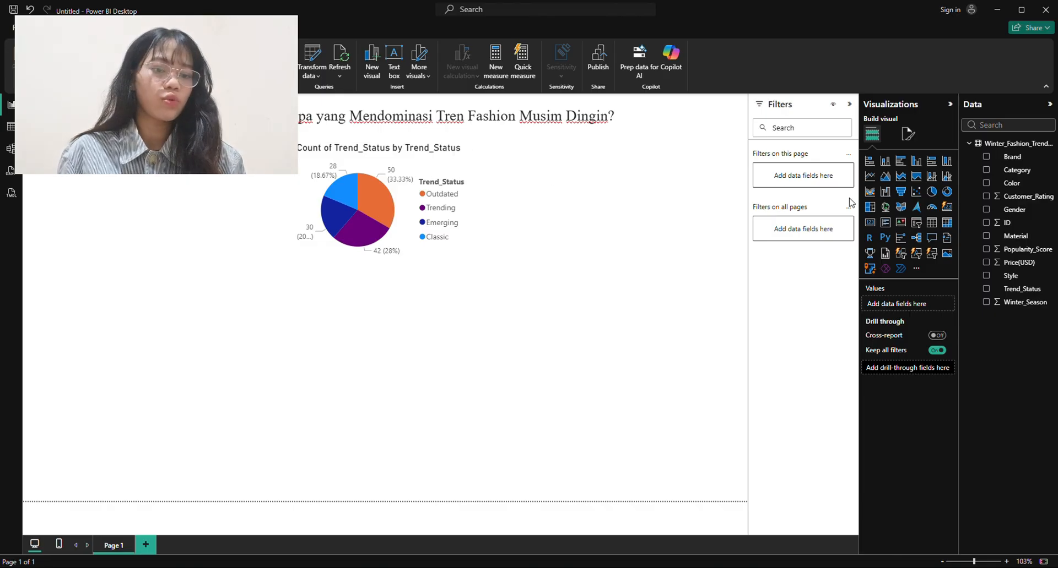
Step: Create a clustered bar chart below the pie chart with Category on the Y-axis, narrower than its default width
click(1014, 170)
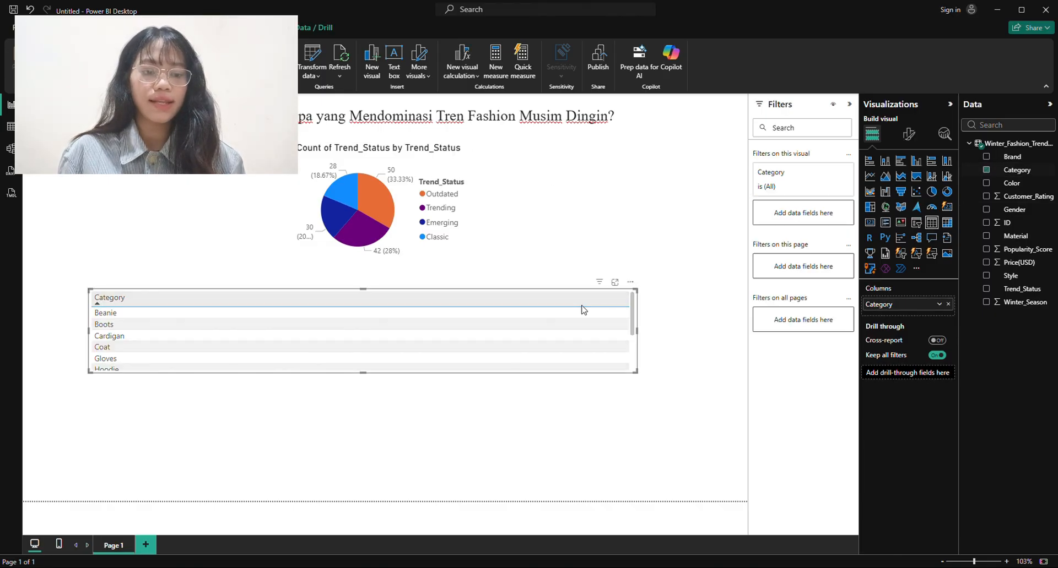
drag(636, 332, 477, 355)
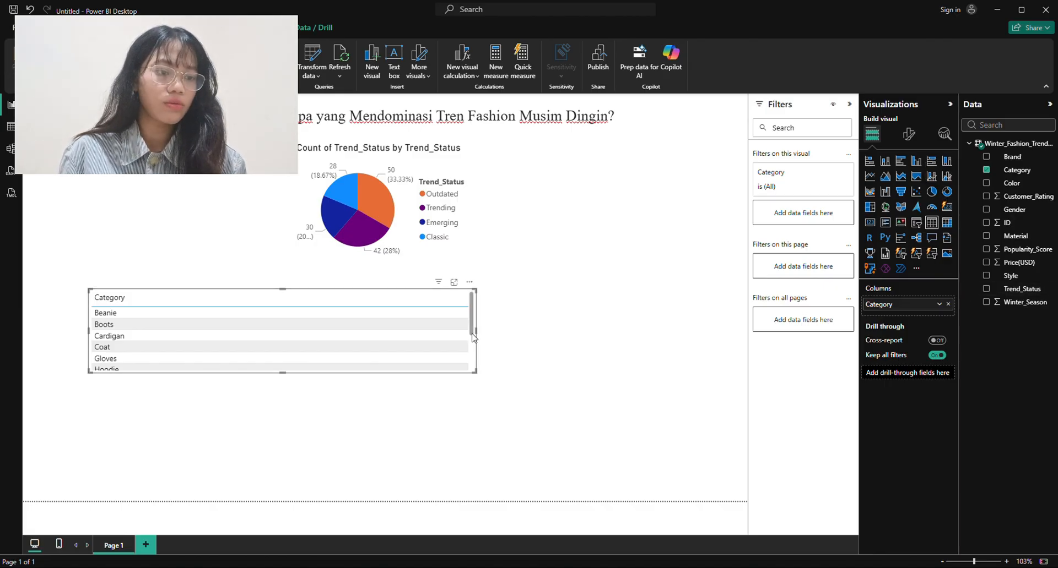
click(900, 161)
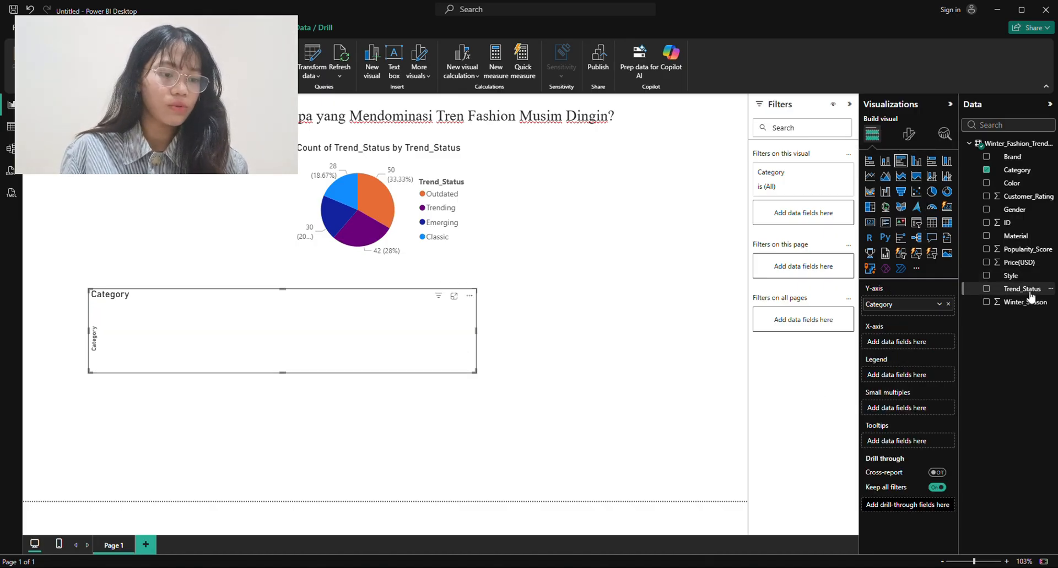
drag(1025, 289, 1020, 321)
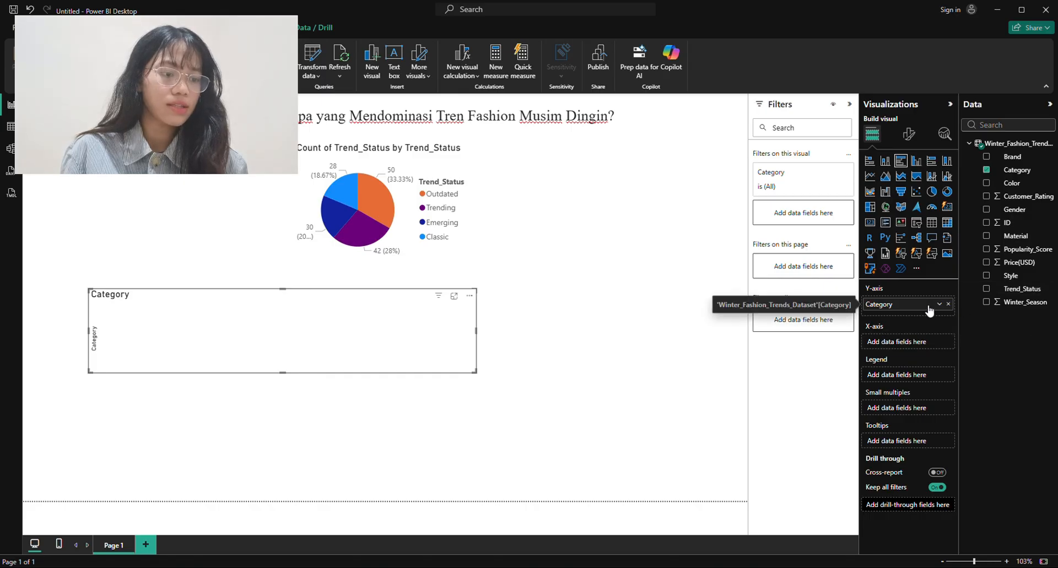
drag(928, 307, 921, 348)
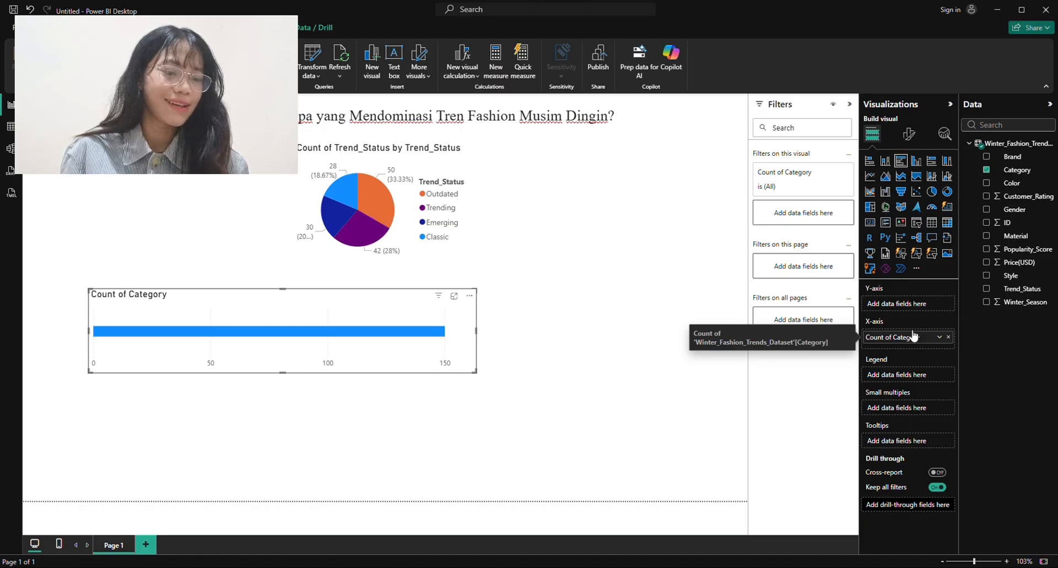
drag(913, 336, 901, 305)
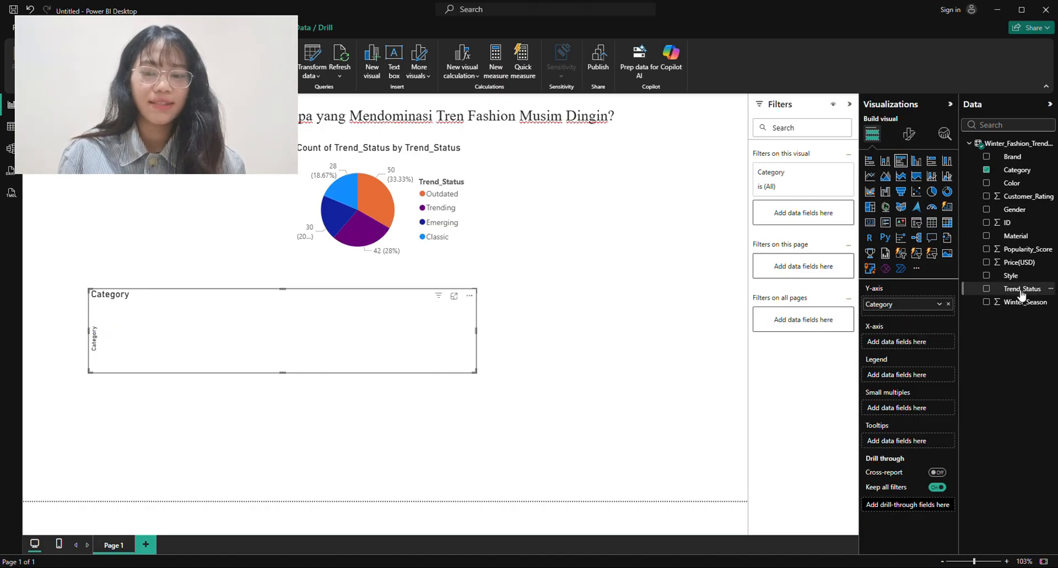
Step: Plot the count of Trend_Status on the Category bar chart's X-axis, then enlarge the chart and arrange it beside the pie chart
drag(1020, 294, 892, 344)
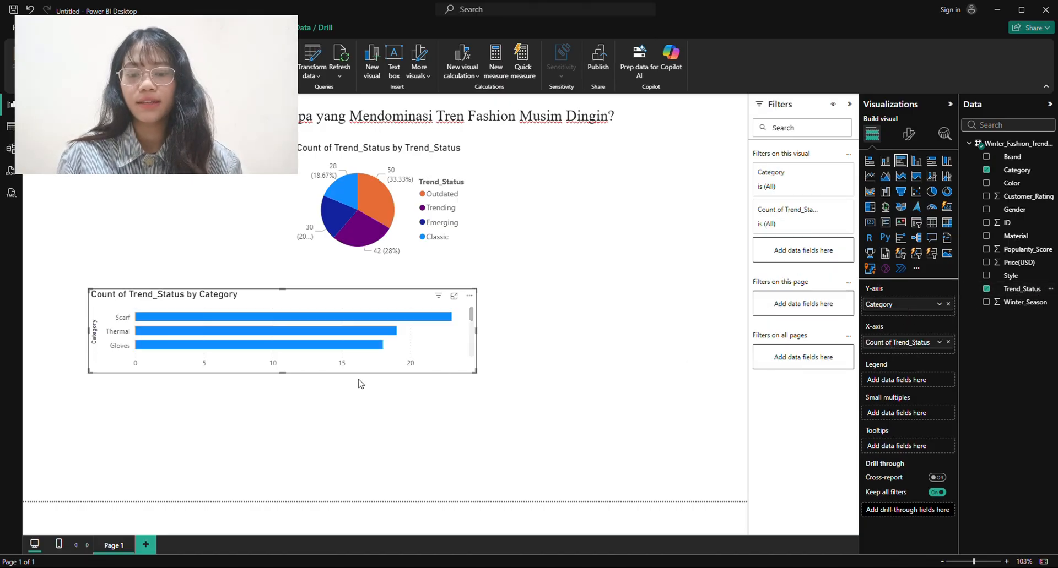
click(282, 380)
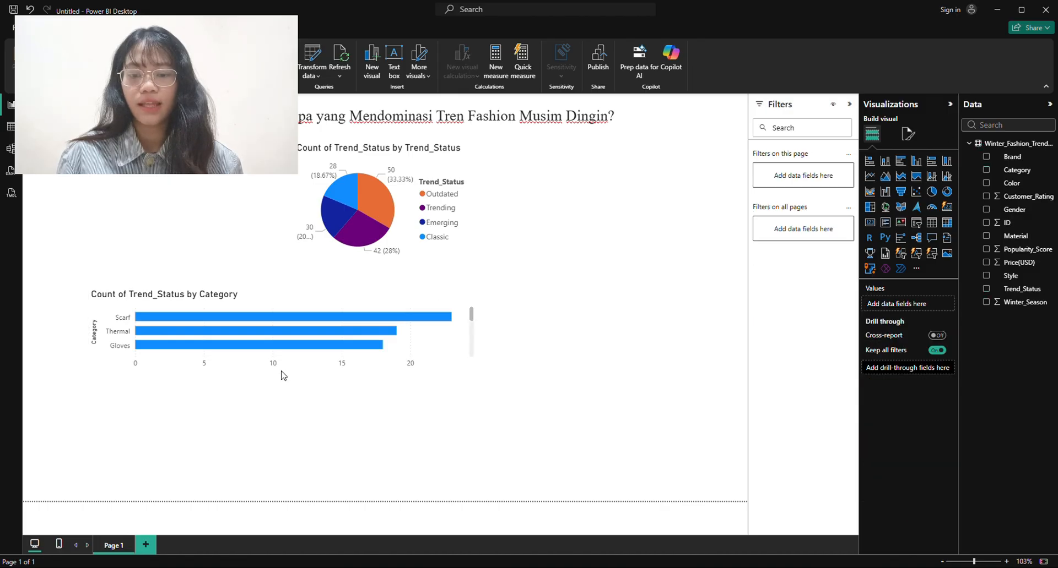
click(282, 372)
drag(282, 373, 285, 475)
drag(456, 466, 292, 306)
drag(293, 230, 285, 233)
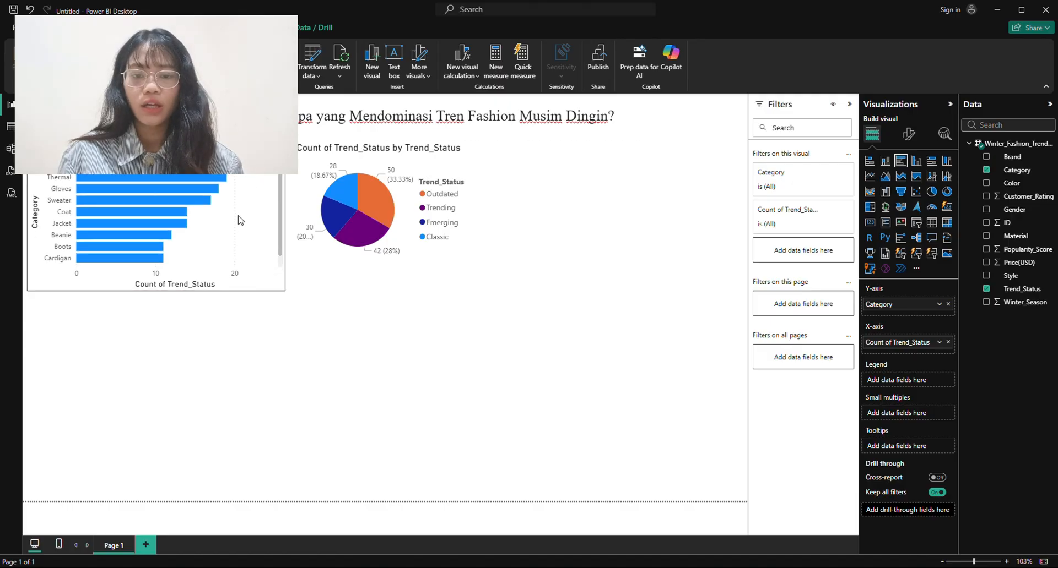
drag(367, 210, 366, 224)
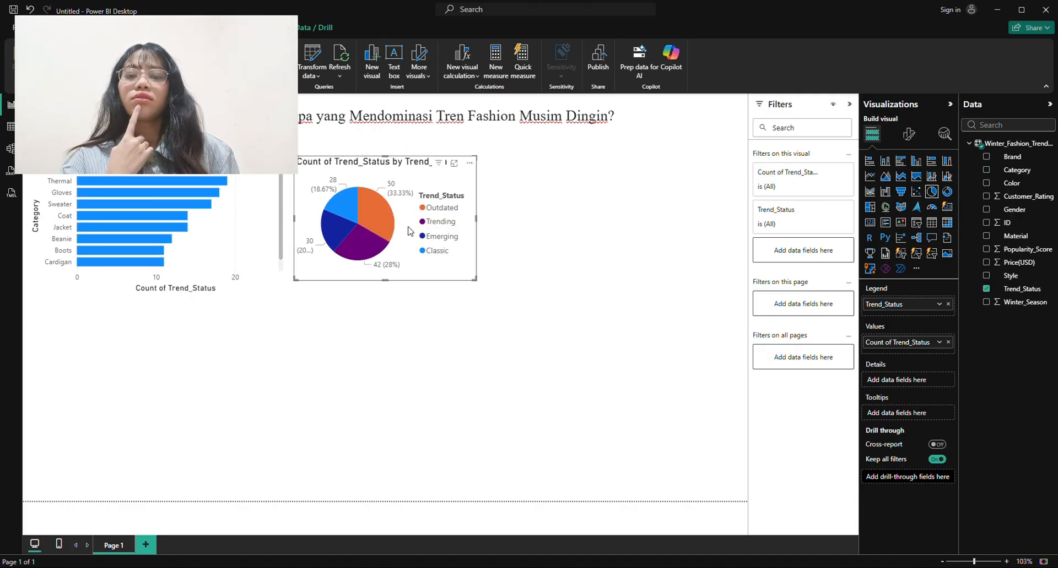
click(534, 271)
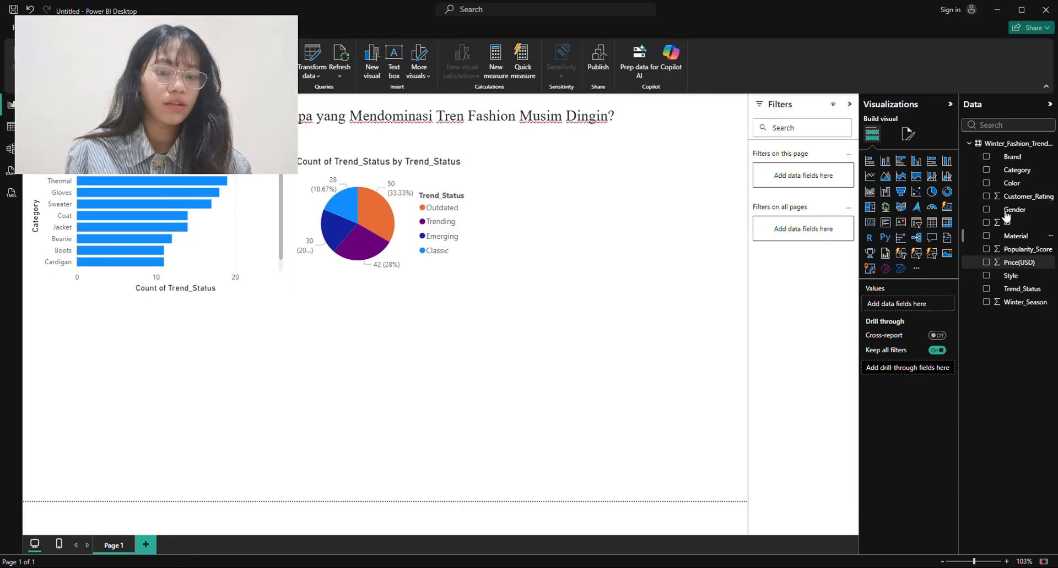
Step: Create a clustered bar chart with Brand on the Y-axis and the count of Trend_Status on the X-axis
drag(1013, 158, 665, 370)
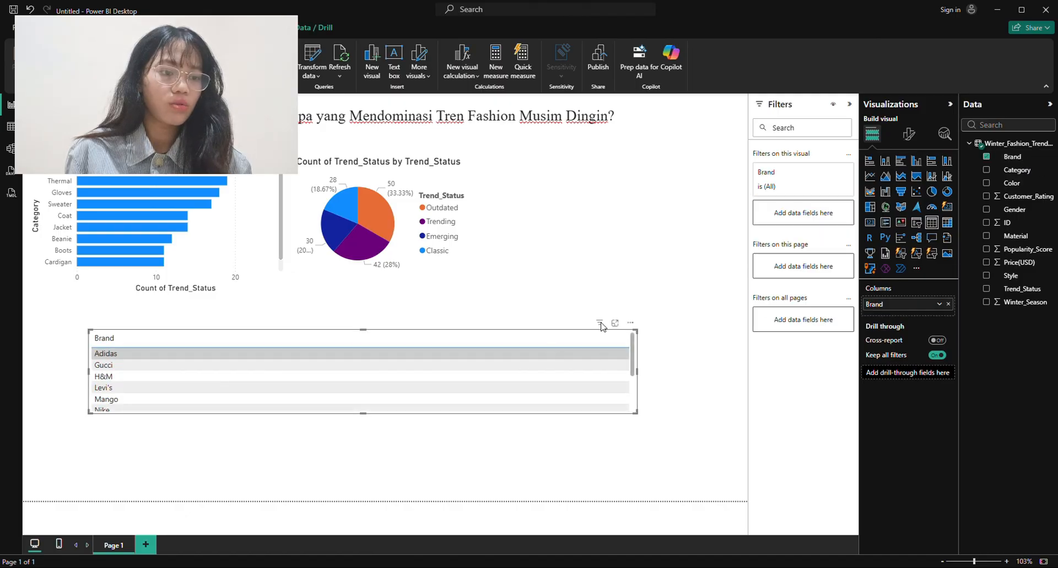
click(900, 161)
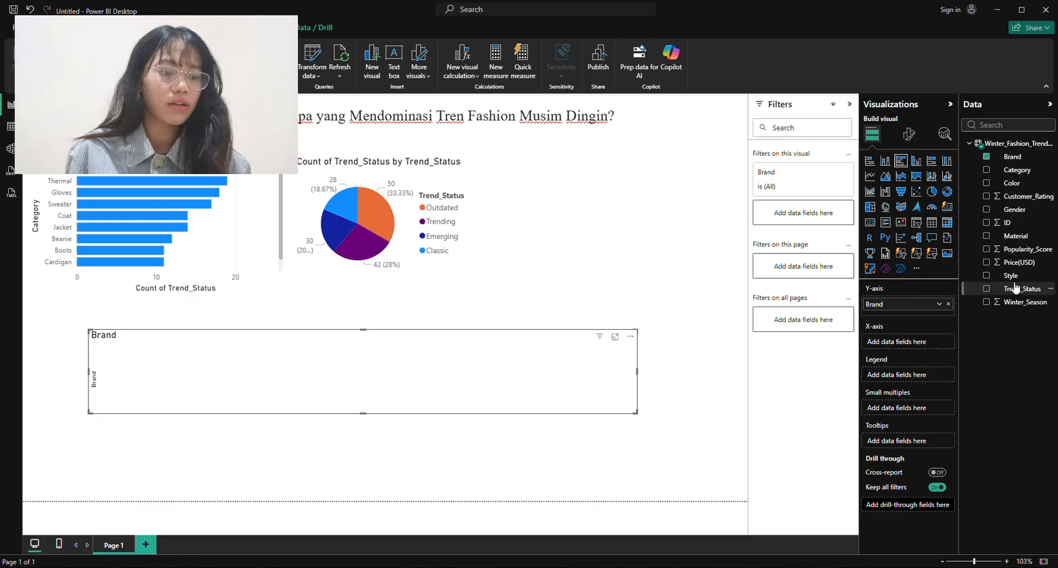
drag(1014, 289, 887, 342)
Step: Make the Brand bar chart narrower and taller, place it beside the pie chart, and slightly heighten the Category bar chart
drag(637, 371, 484, 372)
drag(286, 414, 293, 502)
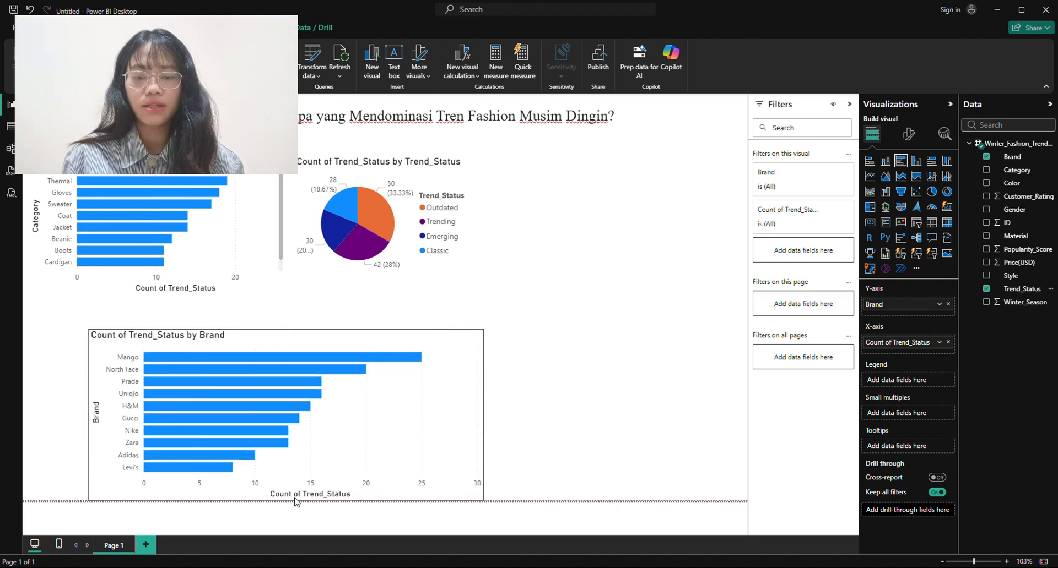
drag(388, 496, 648, 338)
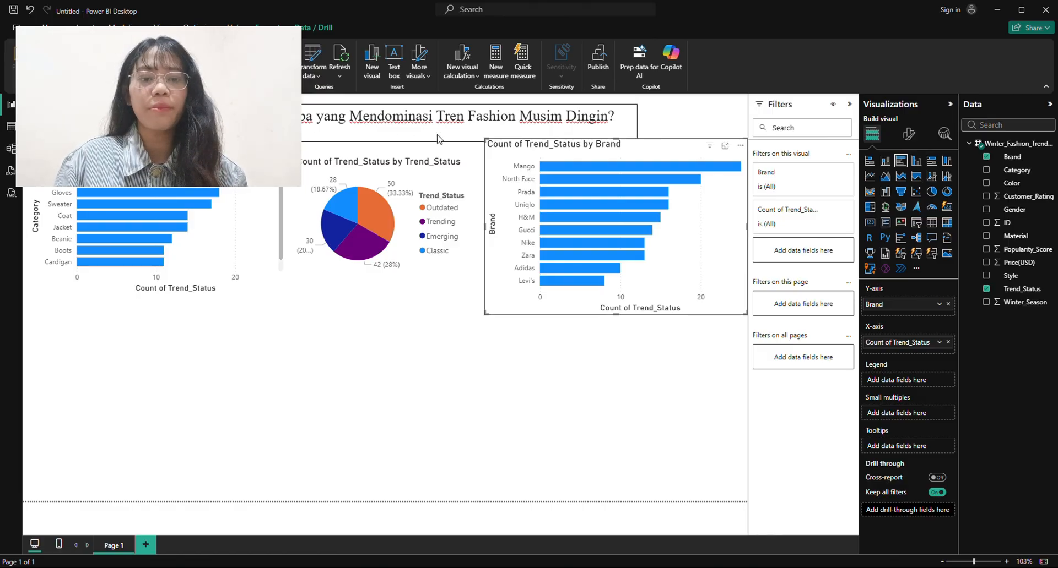
drag(589, 255, 590, 263)
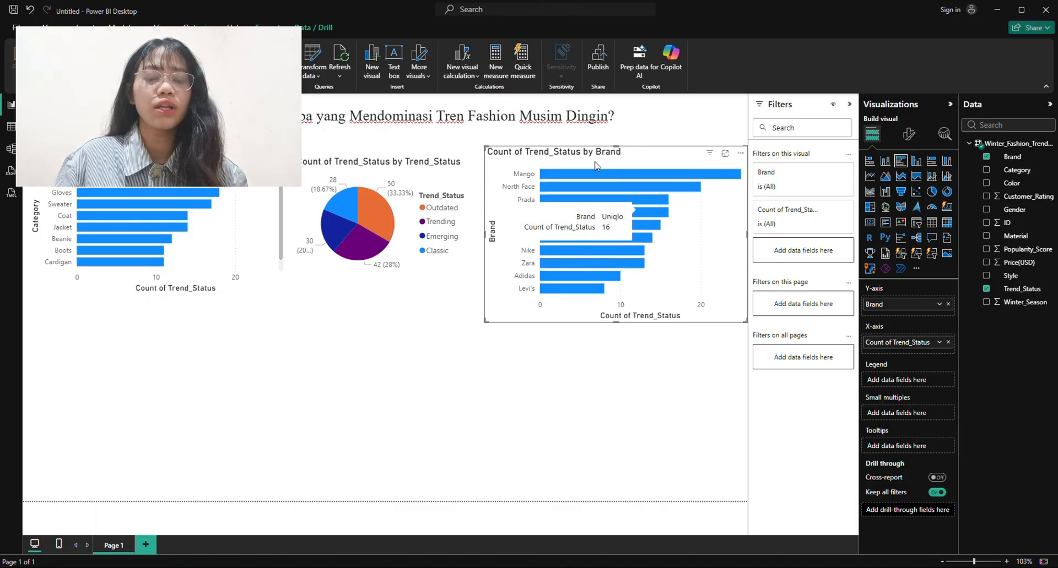
click(347, 375)
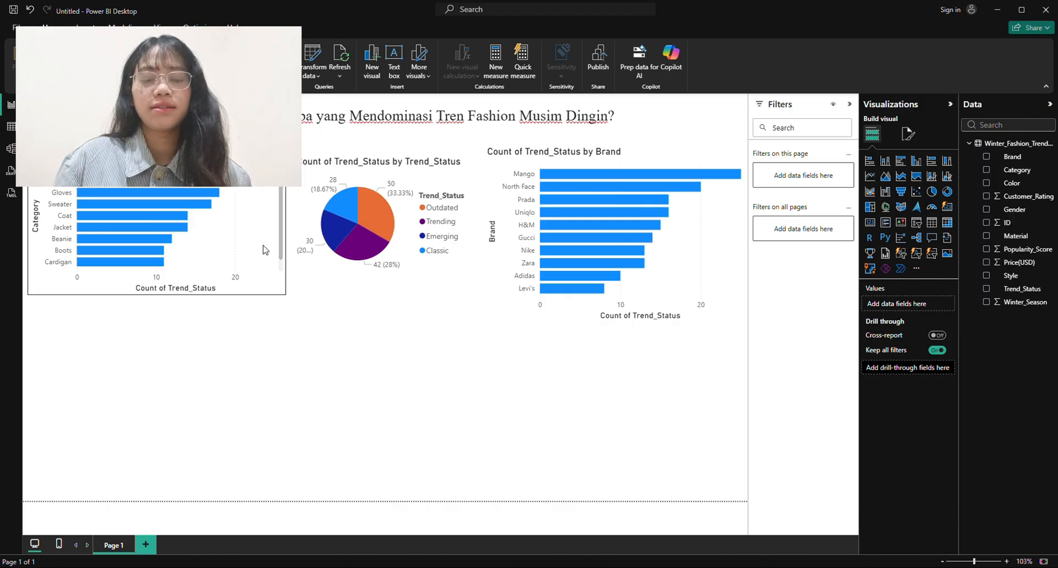
click(237, 285)
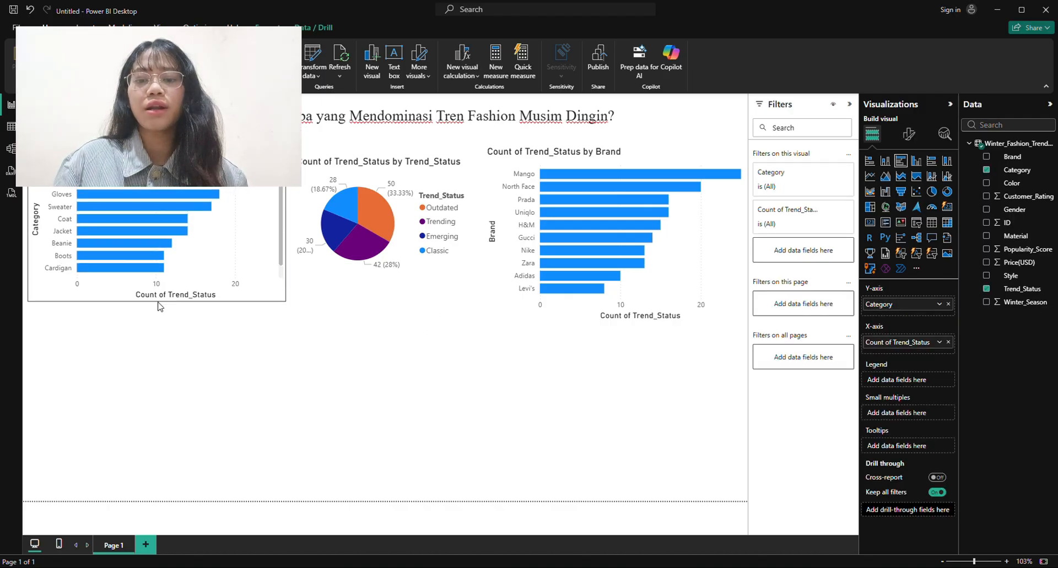
click(422, 321)
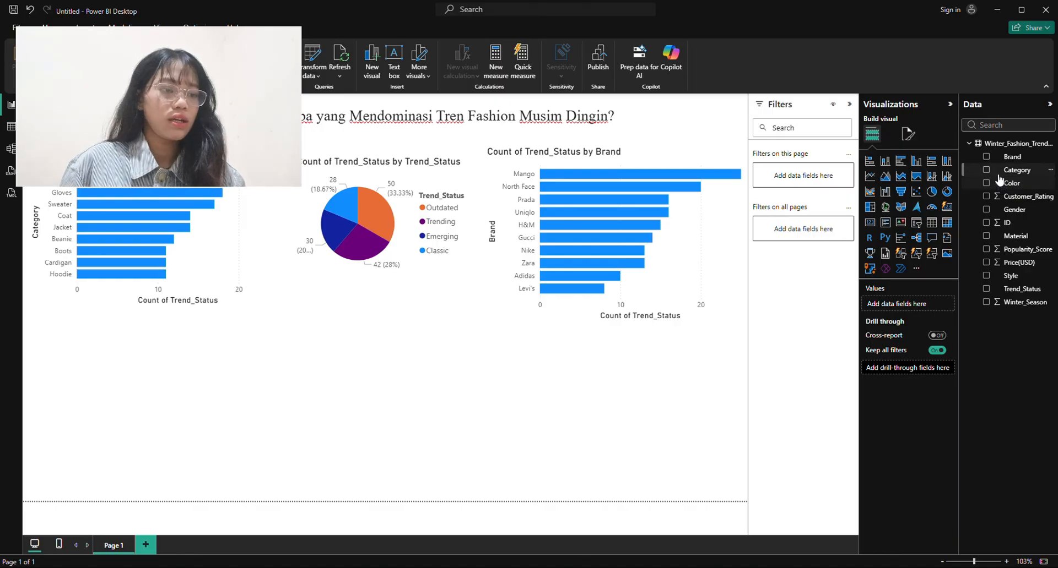
Step: Build an enlarged clustered column chart below the Category bar chart, showing the count of Trend_Status by Category with Gender as legend
drag(1001, 175, 193, 396)
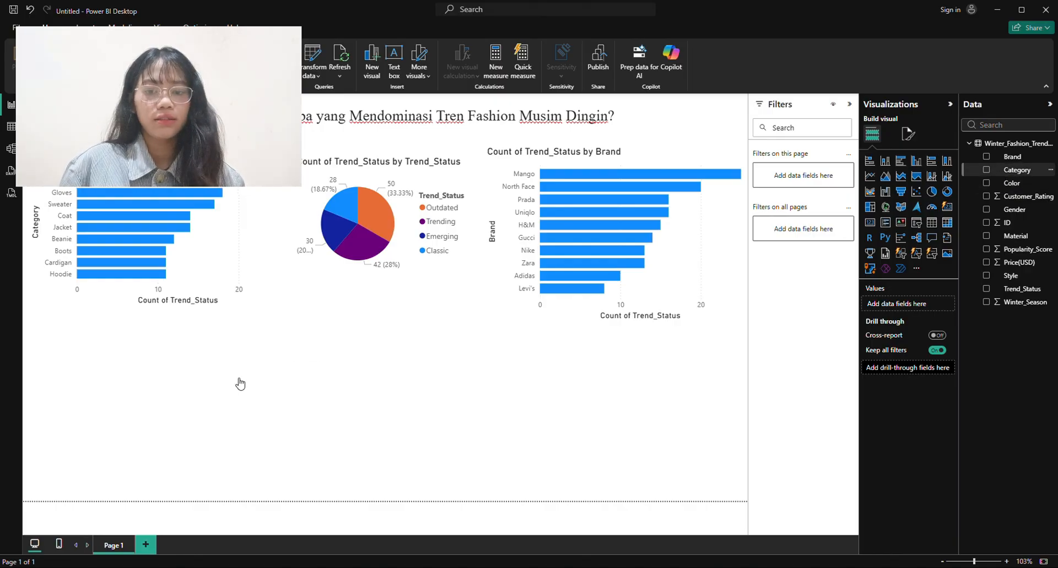
click(916, 165)
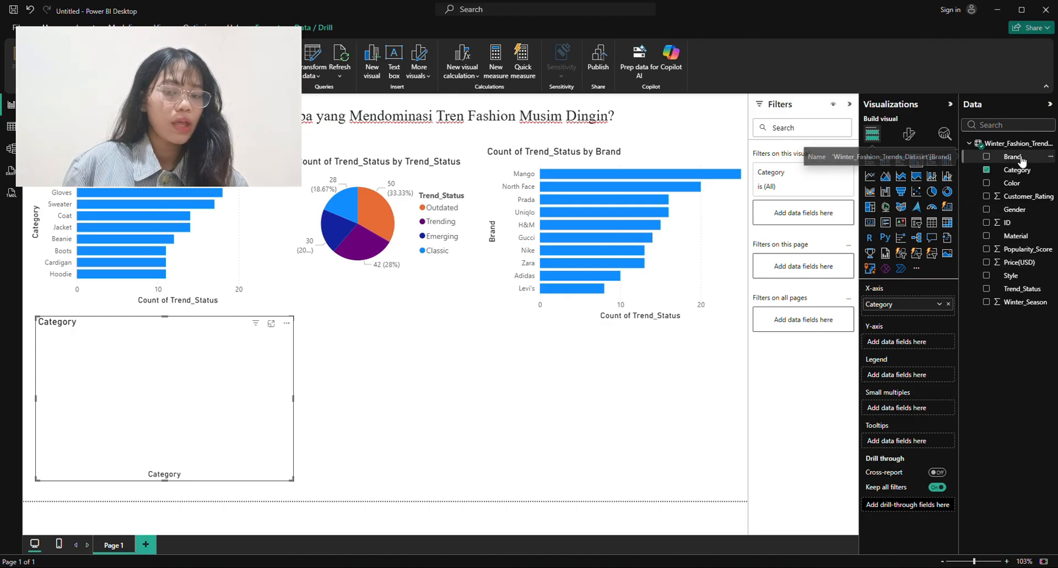
drag(1013, 295, 904, 344)
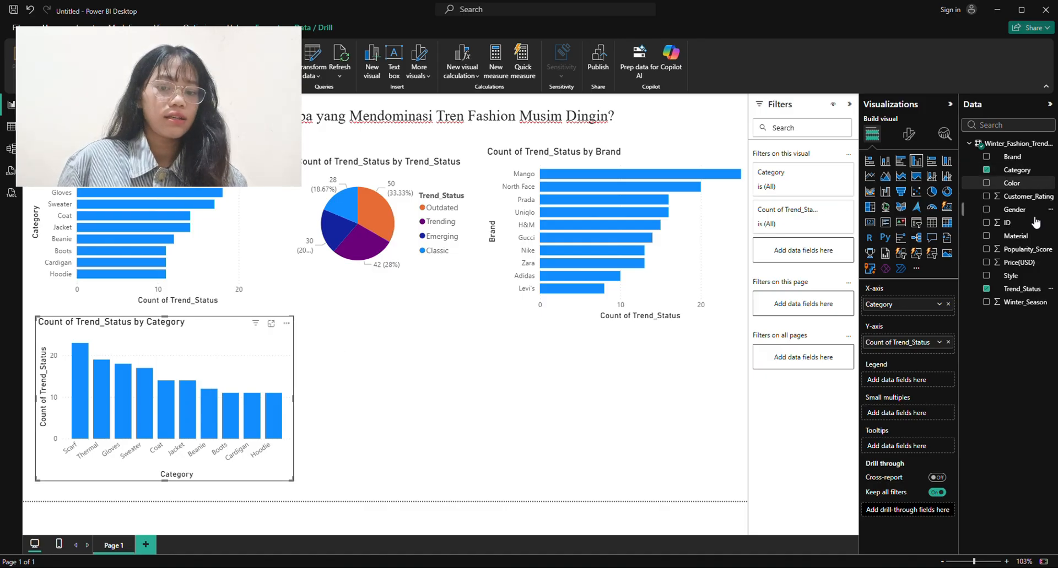
drag(1017, 216, 914, 379)
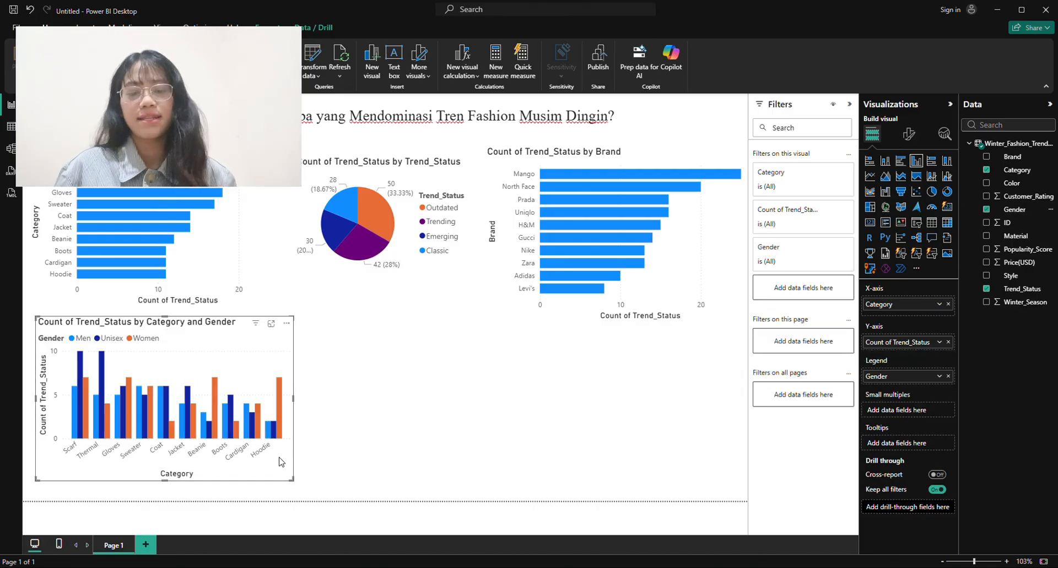
click(290, 487)
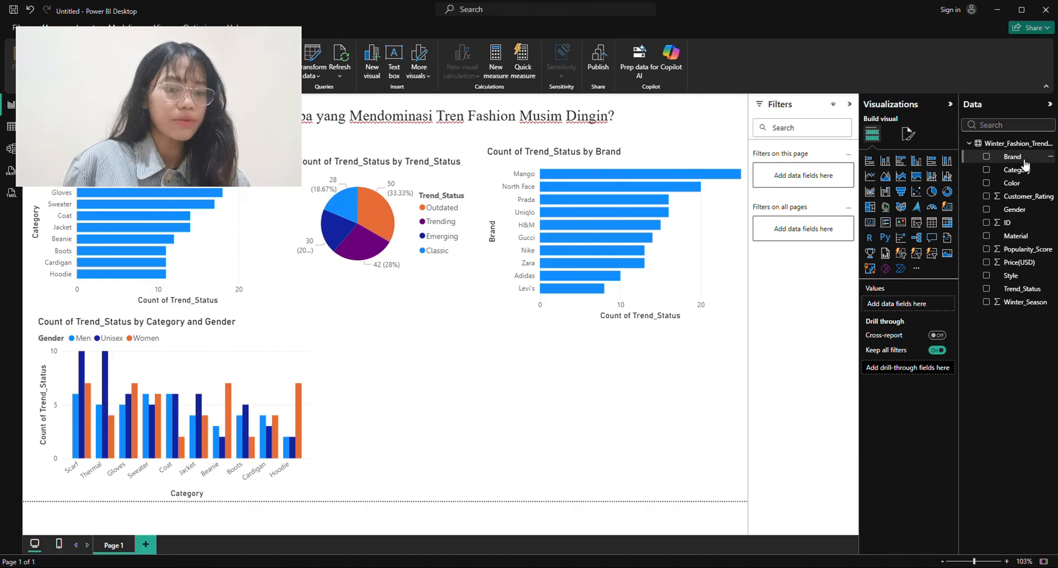
Step: Build a clustered column chart below the Brand bar chart, showing the count of Trend_Status by Brand with Gender as legend, and widen it slightly
drag(1018, 158, 579, 441)
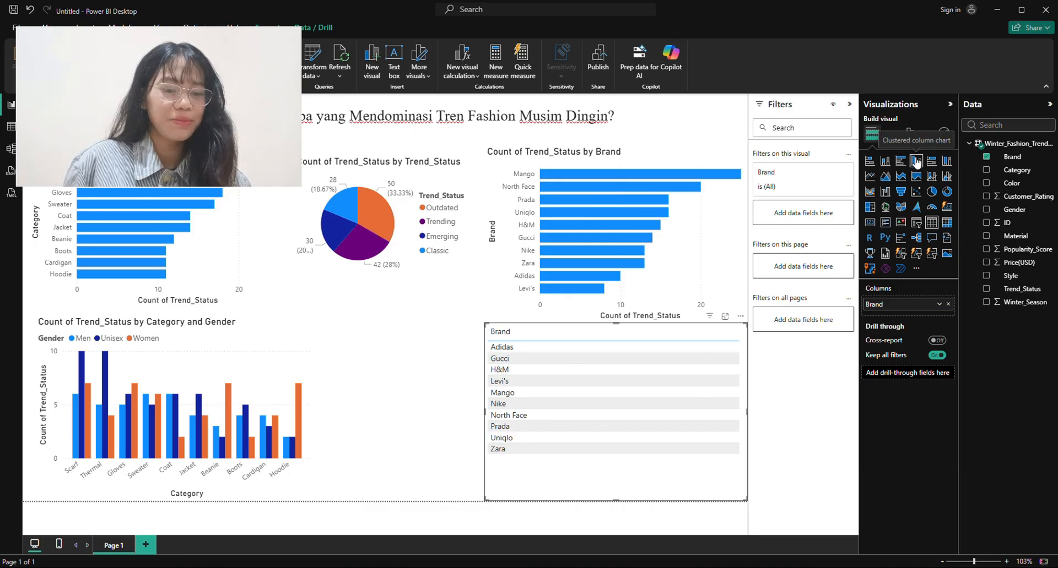
click(916, 160)
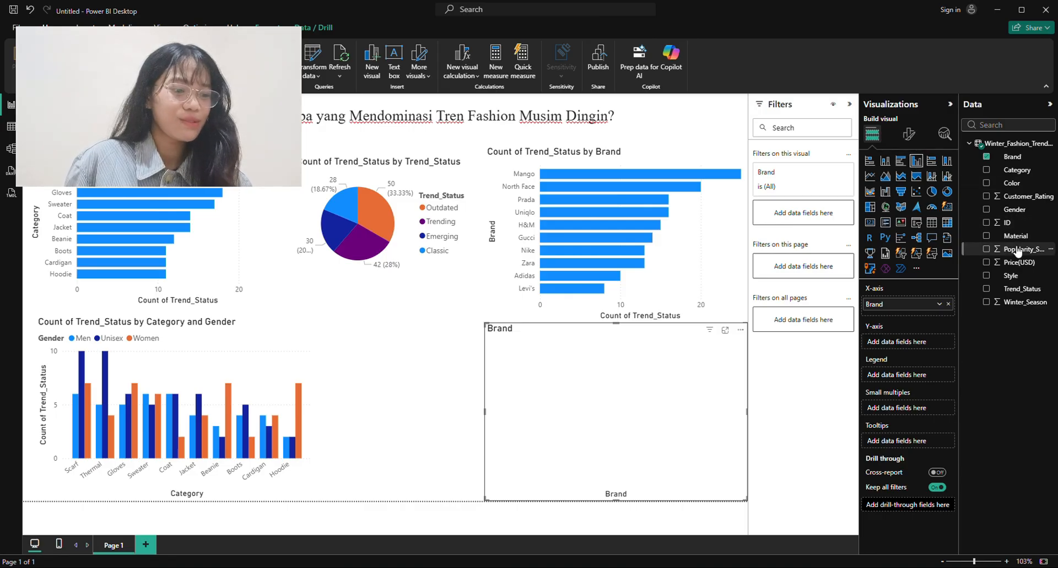
drag(1022, 289, 889, 344)
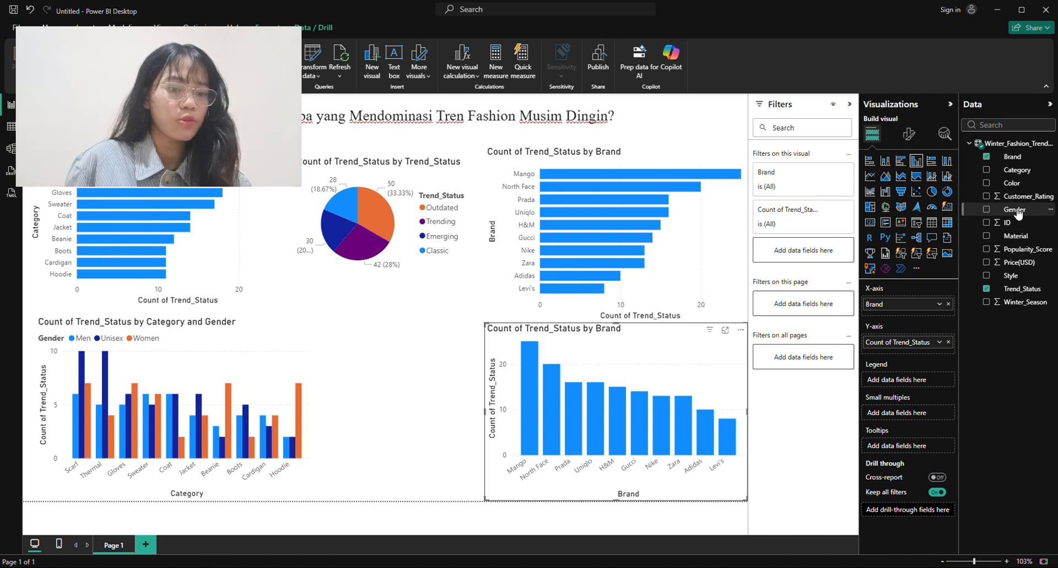
drag(1018, 214, 855, 377)
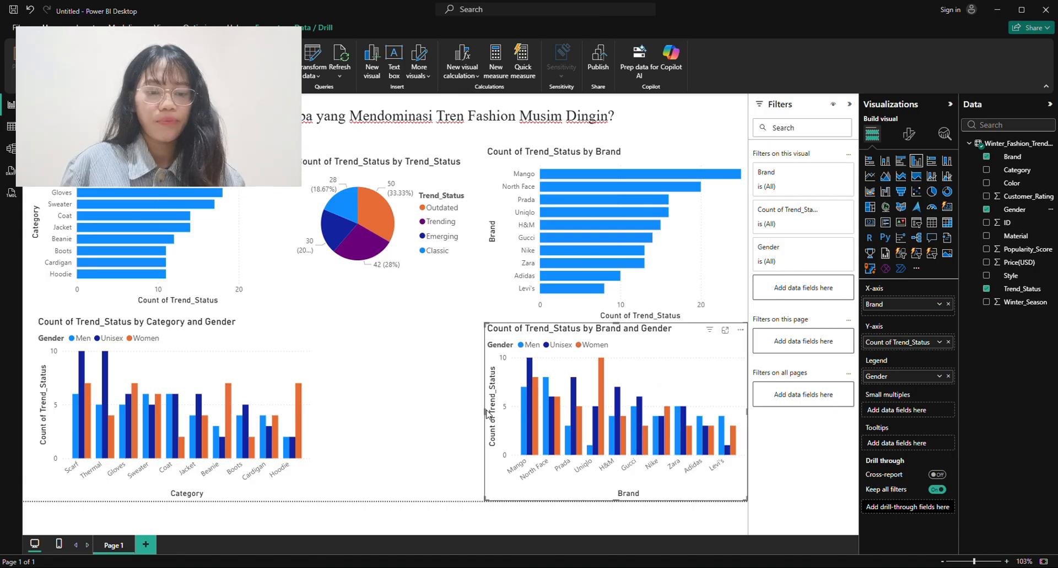
drag(483, 413, 477, 417)
Step: Widen the Category and Gender column chart slightly toward the Brand and Gender column chart
click(312, 419)
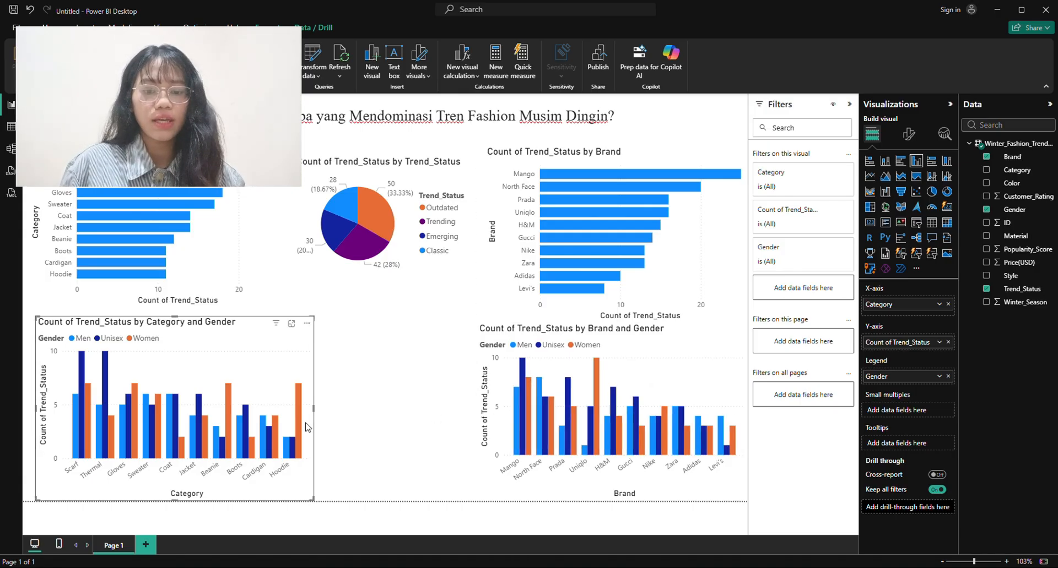
click(319, 412)
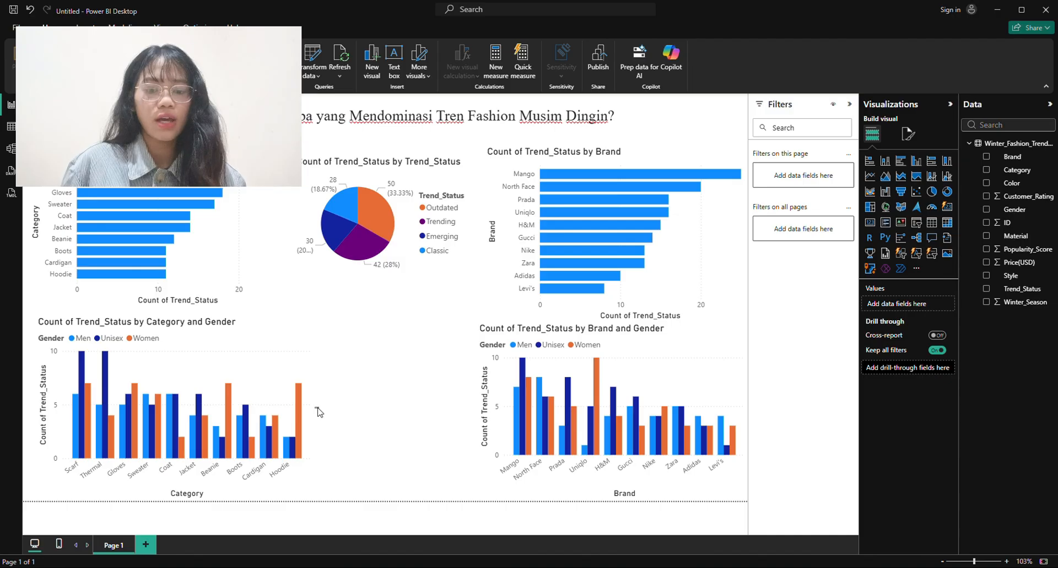
click(313, 410)
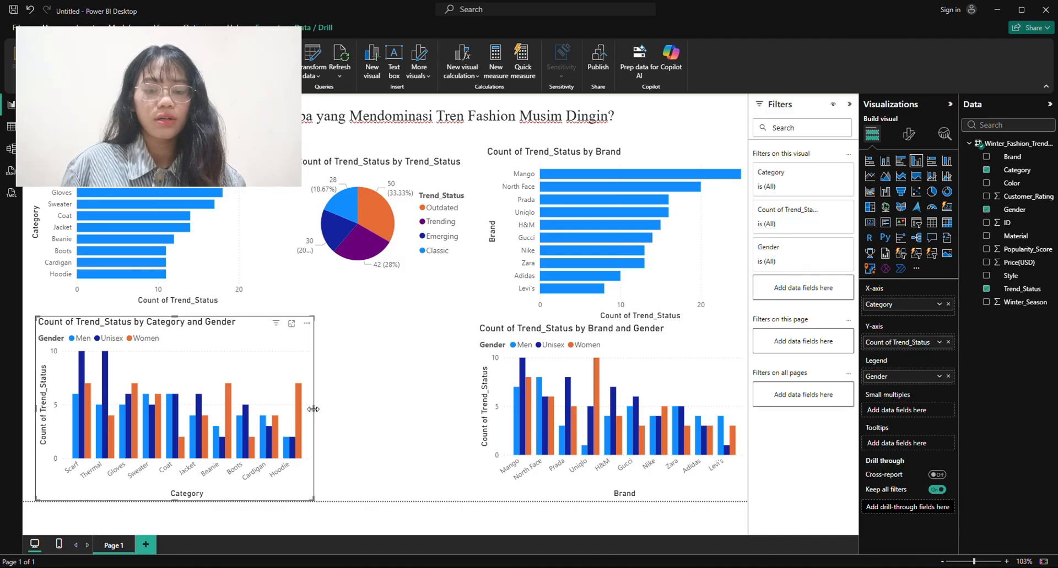
drag(313, 409, 329, 410)
click(392, 413)
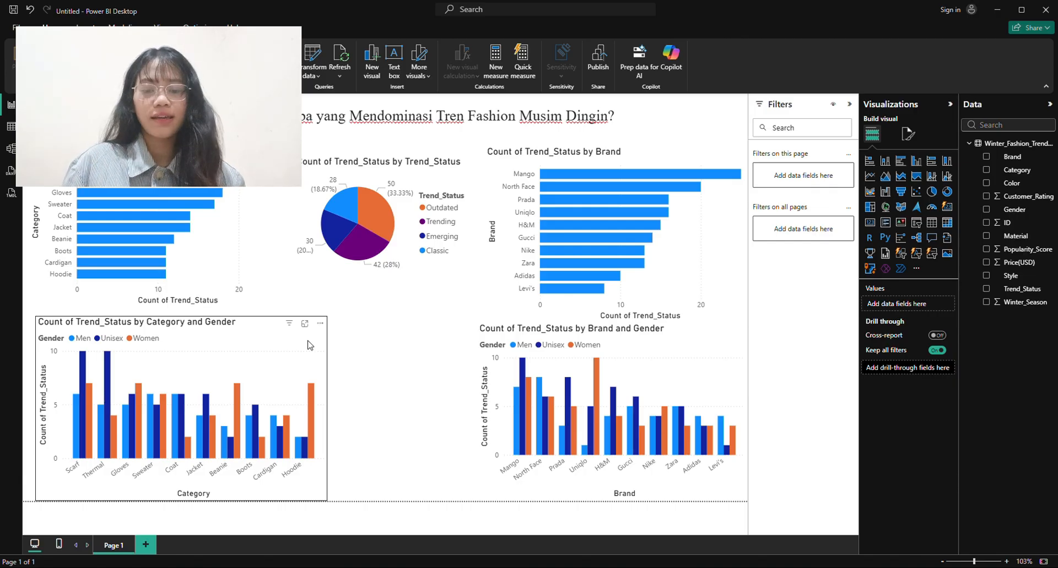
Step: Add a second page to the report and keep it open after a look back at Page 1
click(145, 545)
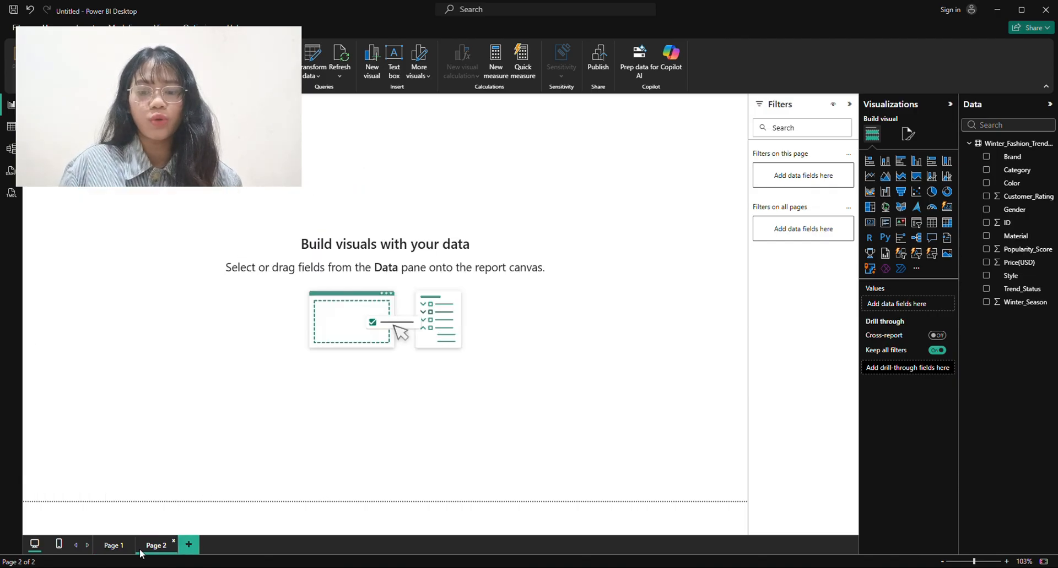
click(113, 546)
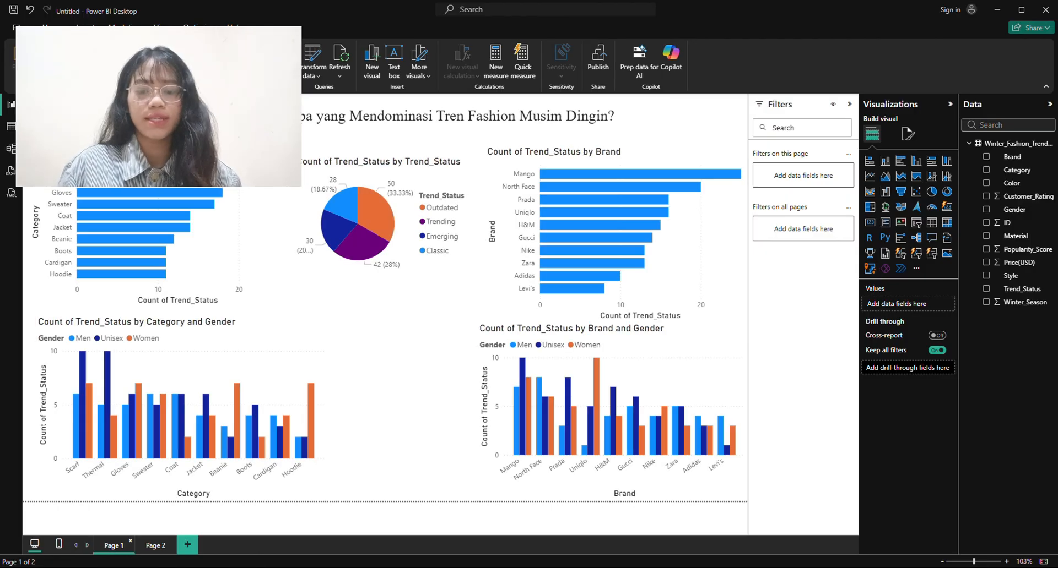
click(153, 546)
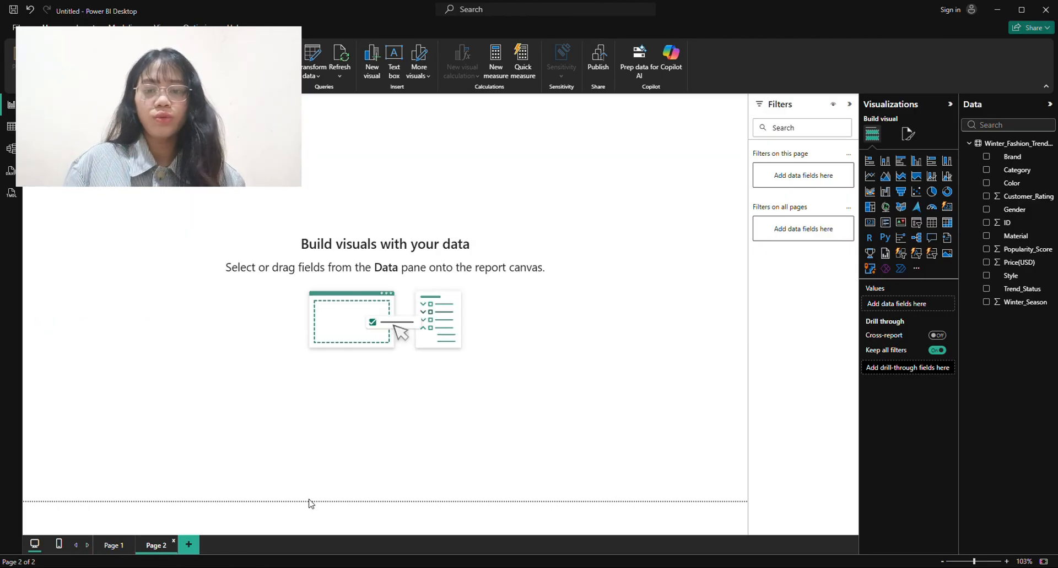
Step: Copy the Page 2 question "Apakah Harga Menentukan Popularitas kategori produk Fashion Musim Dingin?" from the Word document and return to Power BI
key(alt+Tab)
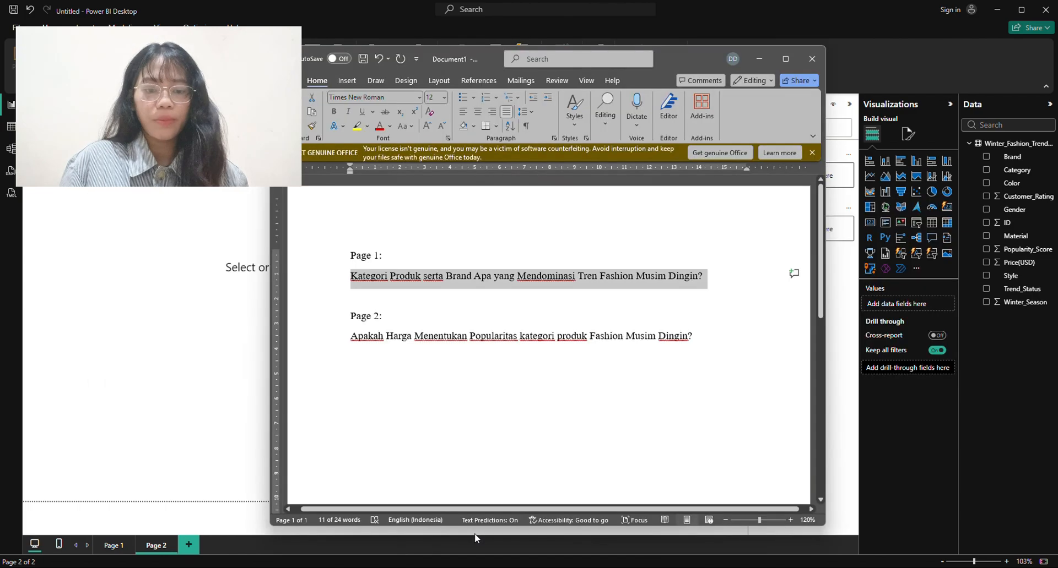
drag(403, 341, 691, 339)
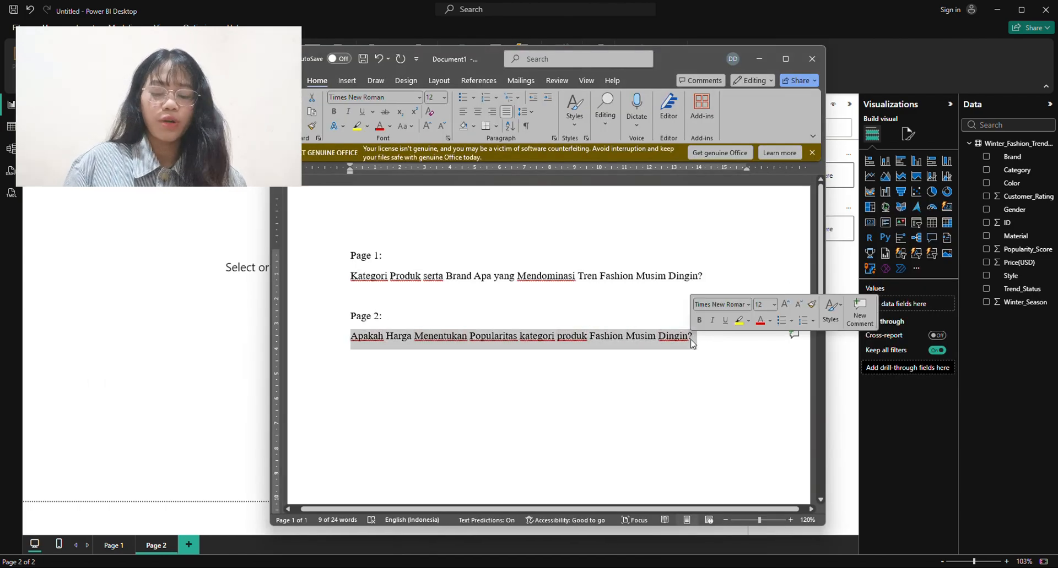
key(alt+Tab)
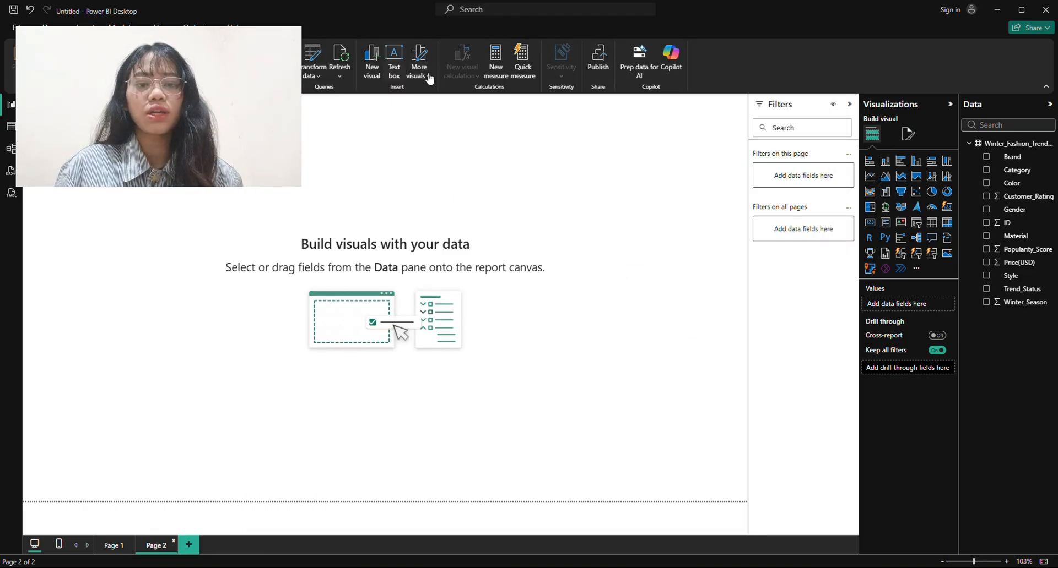
Step: Insert a text box on Page 2 with the copied question, centred in enlarged Times New Roman text
click(393, 60)
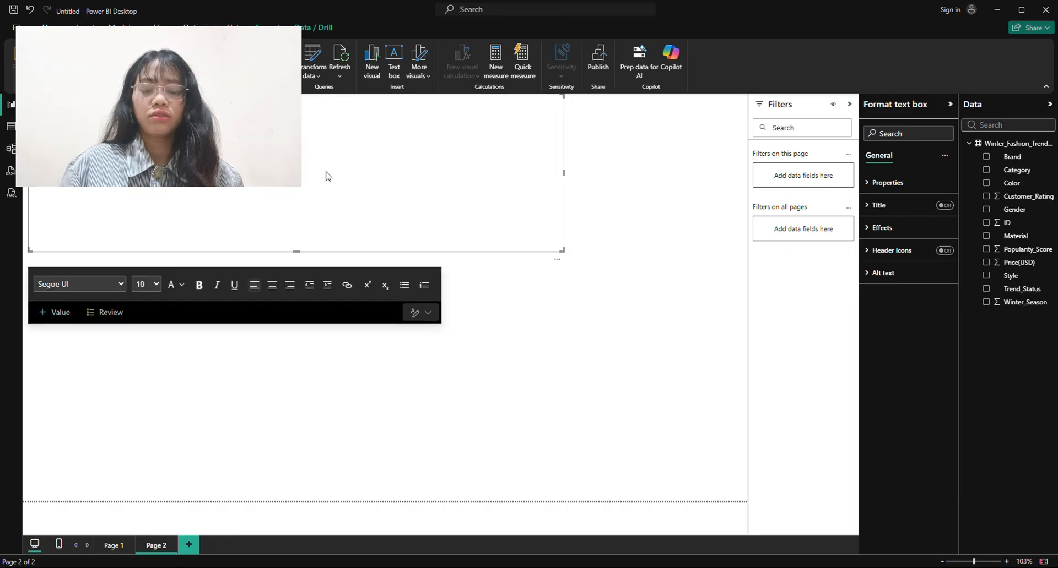
key(ctrl+v)
key(ctrl+a)
click(271, 285)
click(147, 284)
click(144, 438)
click(80, 284)
click(80, 537)
Step: Reduce the height of the Page 2 title text box so it fits its single line of text
click(297, 252)
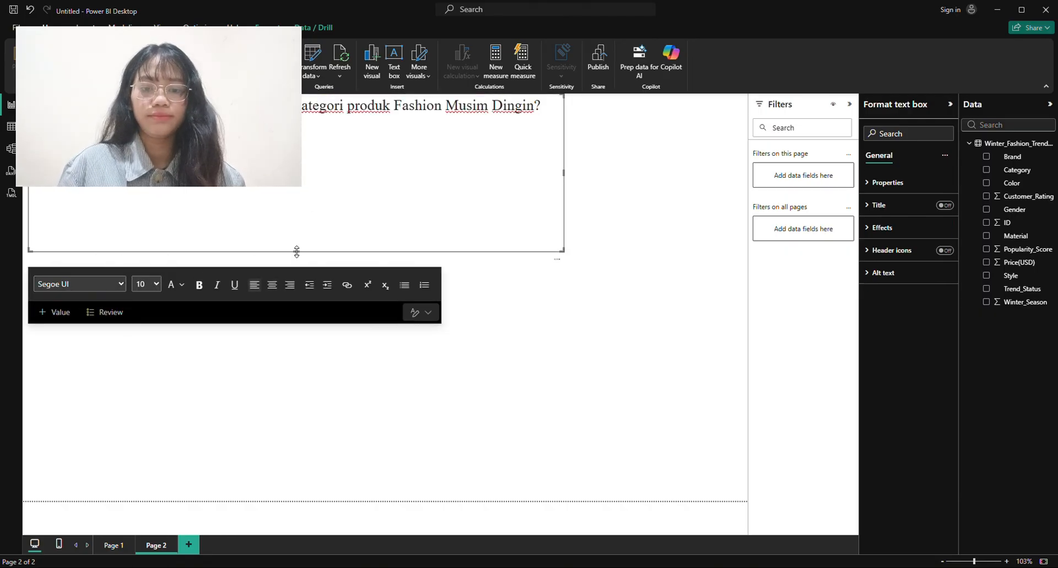
drag(296, 252, 296, 132)
click(434, 144)
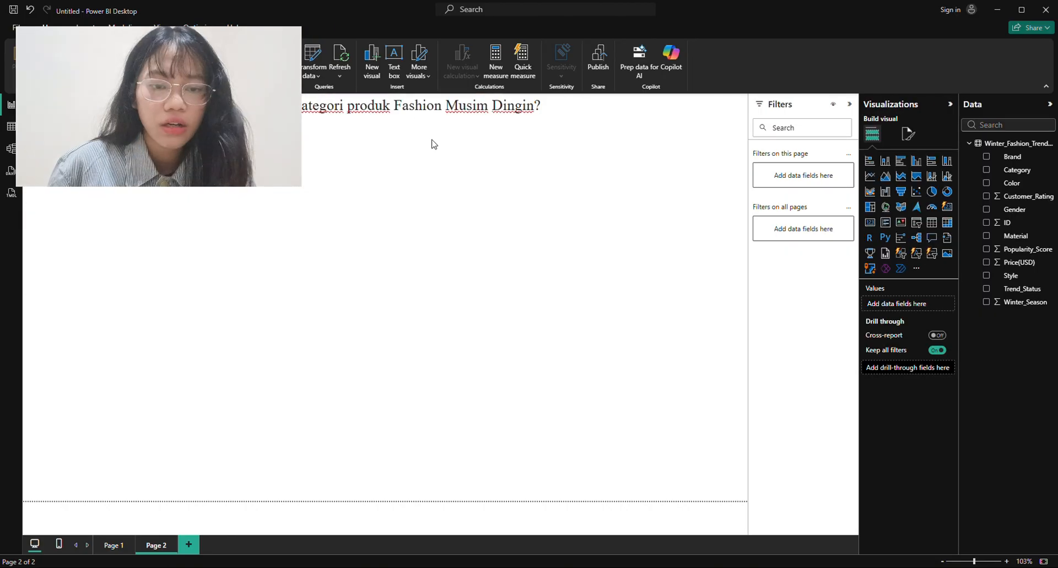
click(435, 127)
click(460, 158)
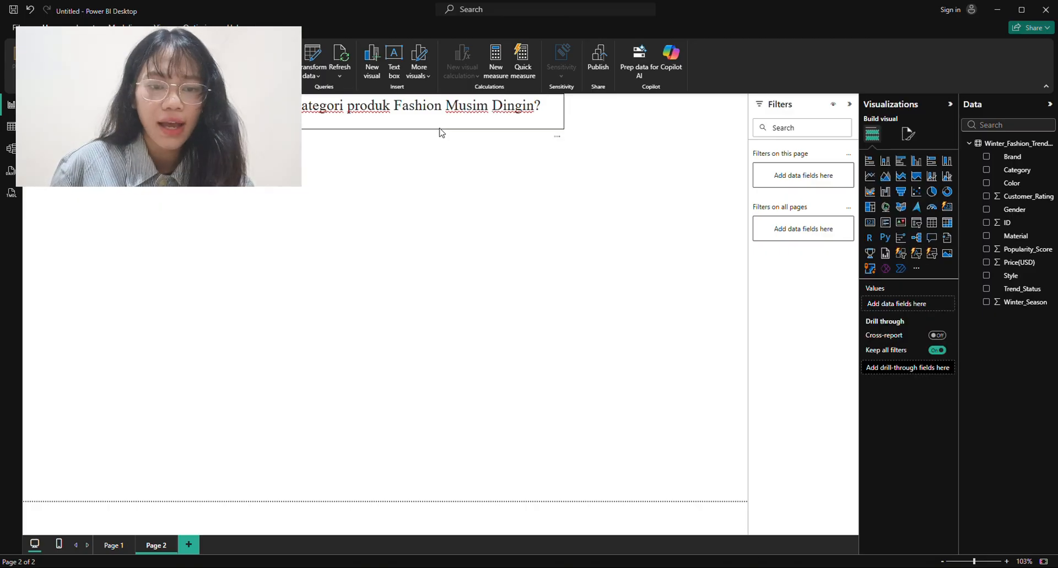
click(503, 131)
click(313, 134)
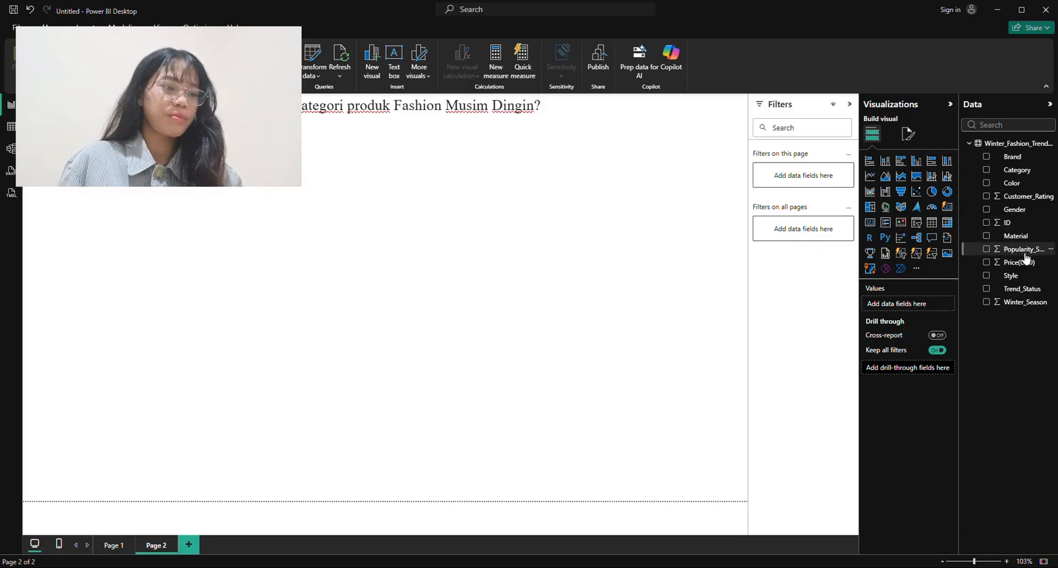
Step: Create a column chart of the sum of Price(USD) on Page 2, move it below the title, and widen it
drag(1019, 262, 573, 309)
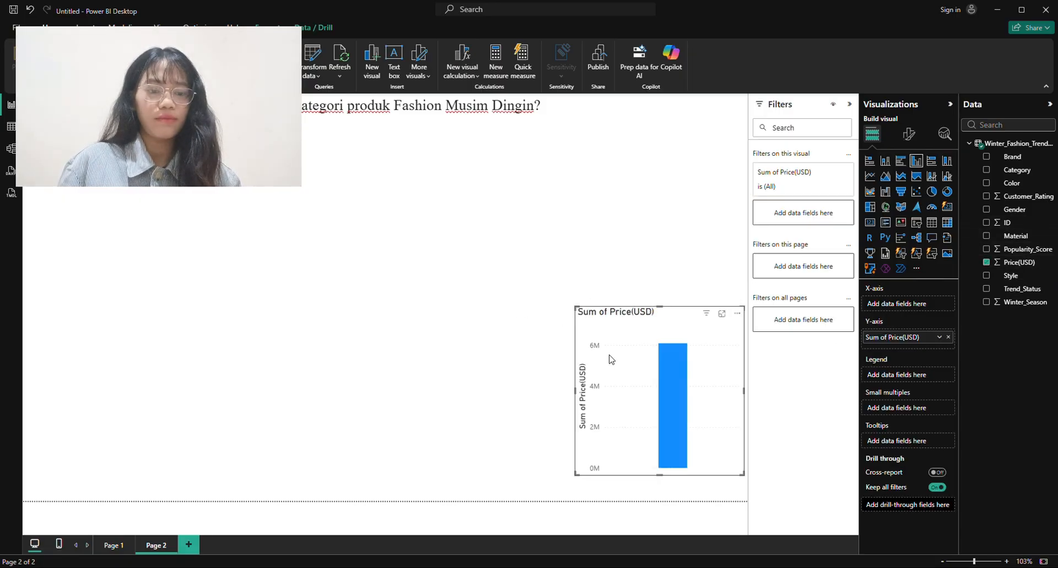
drag(636, 378, 296, 270)
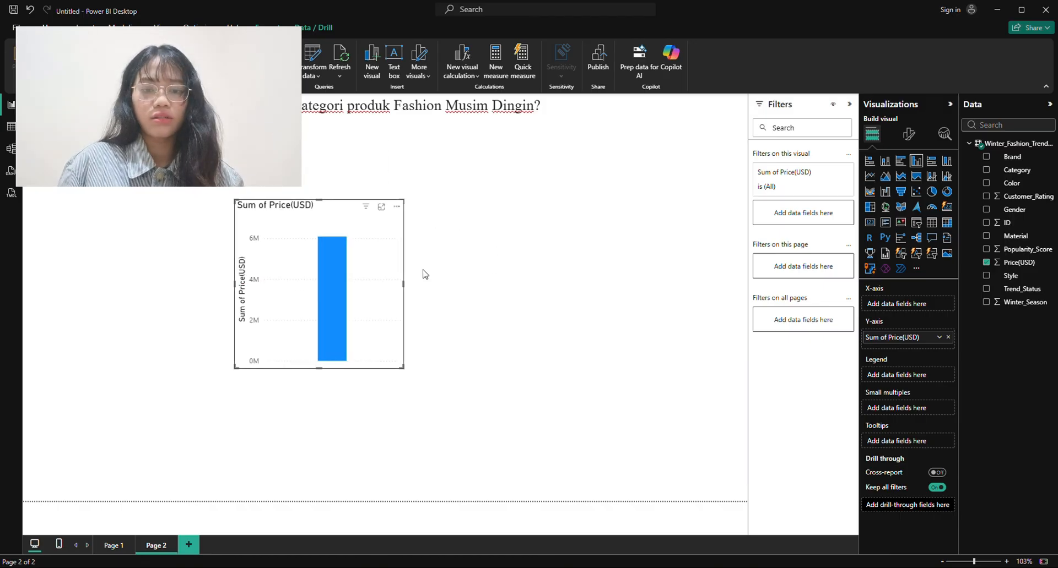
drag(408, 289, 534, 286)
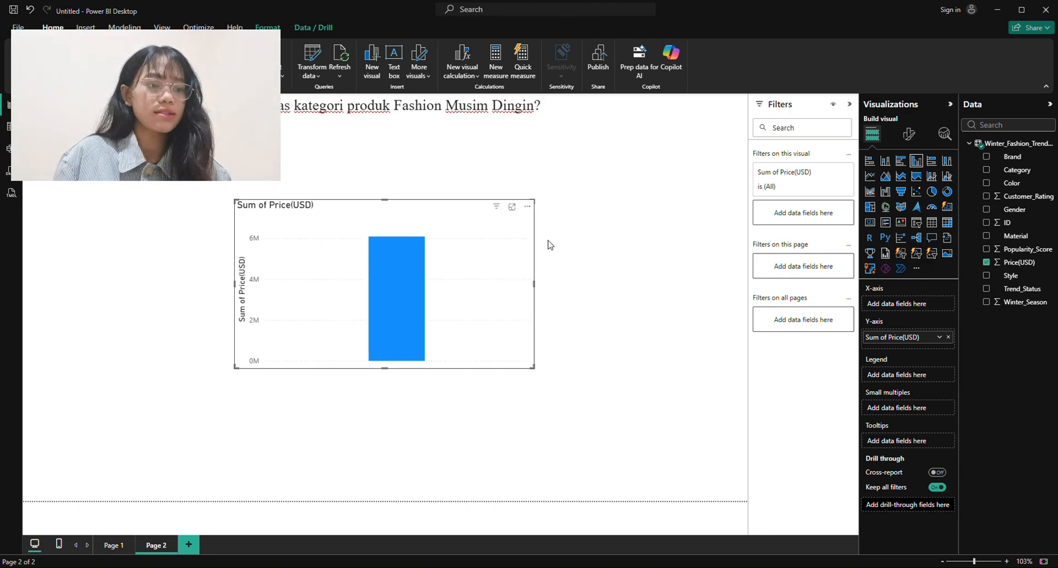
Step: Move the Page 2 column chart up and convert it to a scatter chart with Popularity_Score on the Y axis and Category as legend
drag(524, 246, 530, 222)
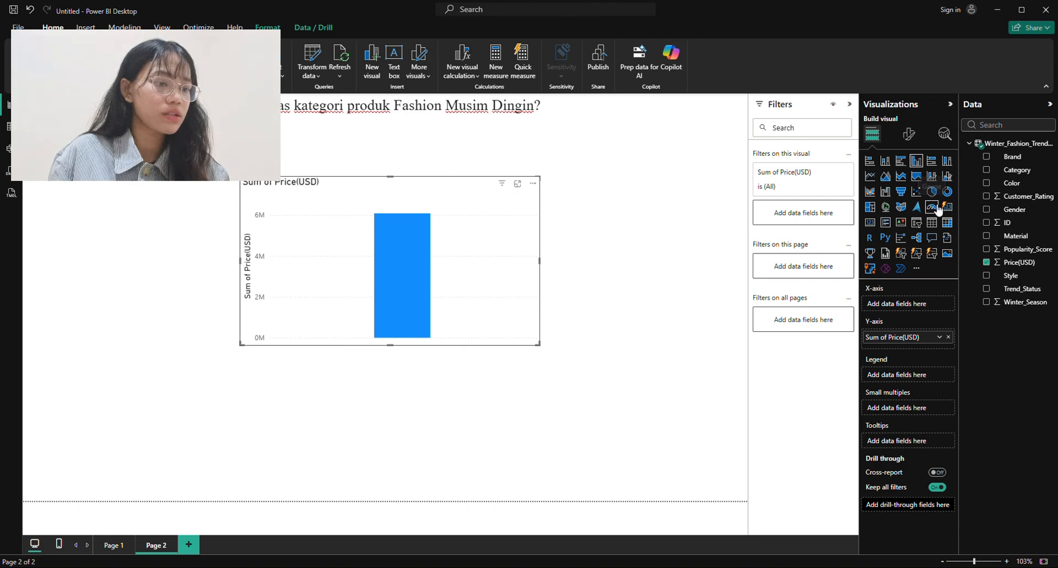
click(916, 191)
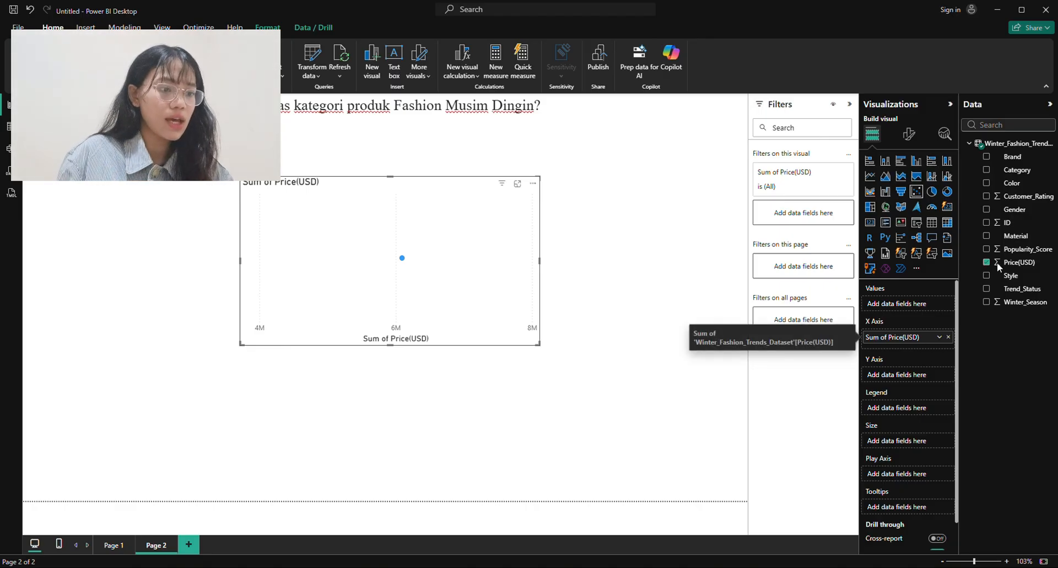
drag(1026, 249, 914, 377)
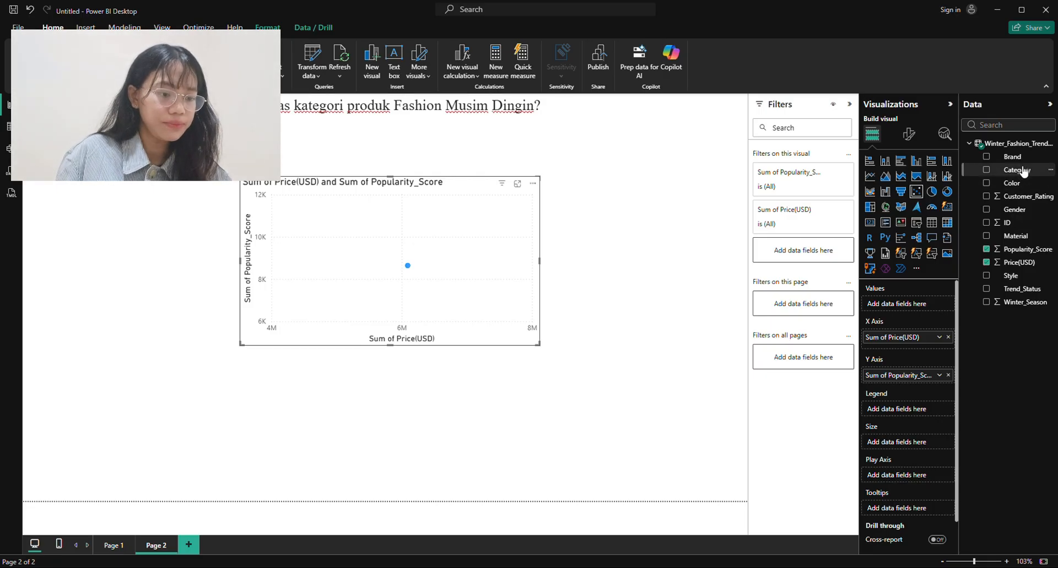
drag(1017, 169, 902, 415)
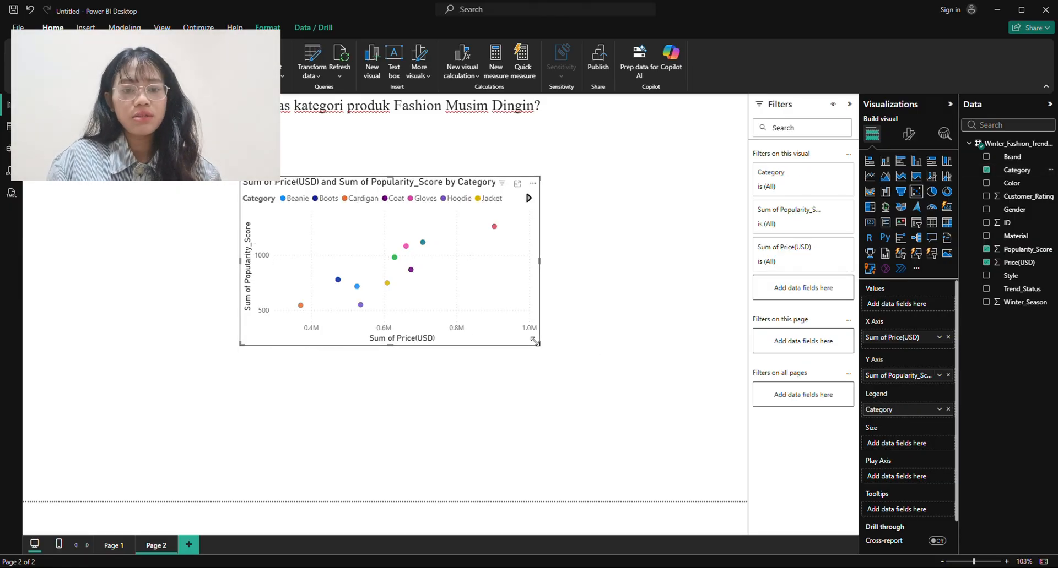
Step: Enlarge the scatter chart, size its bubbles by Popularity_Score, and shift it slightly to the right
drag(538, 345, 515, 348)
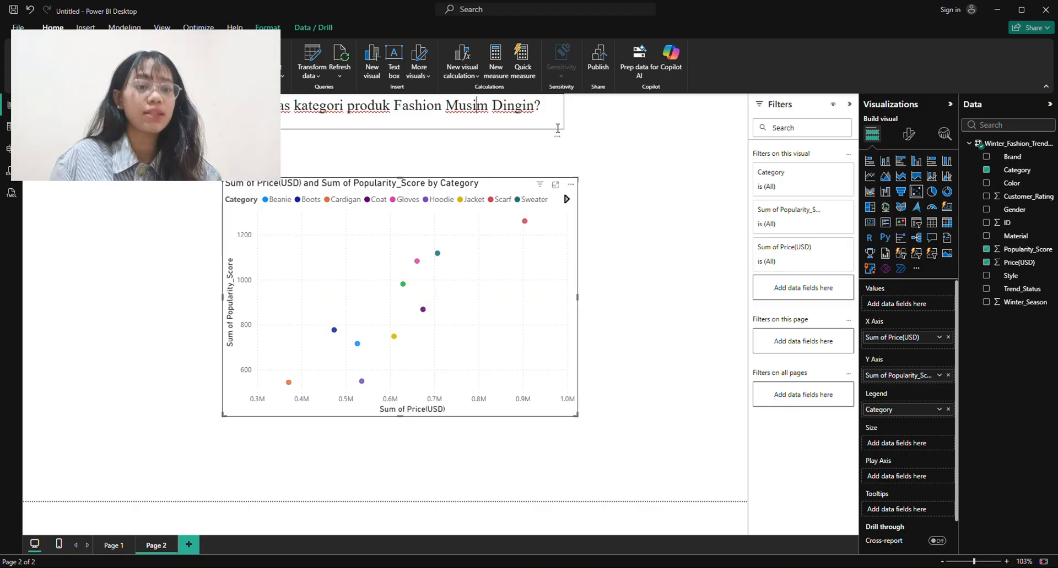
click(487, 135)
click(626, 182)
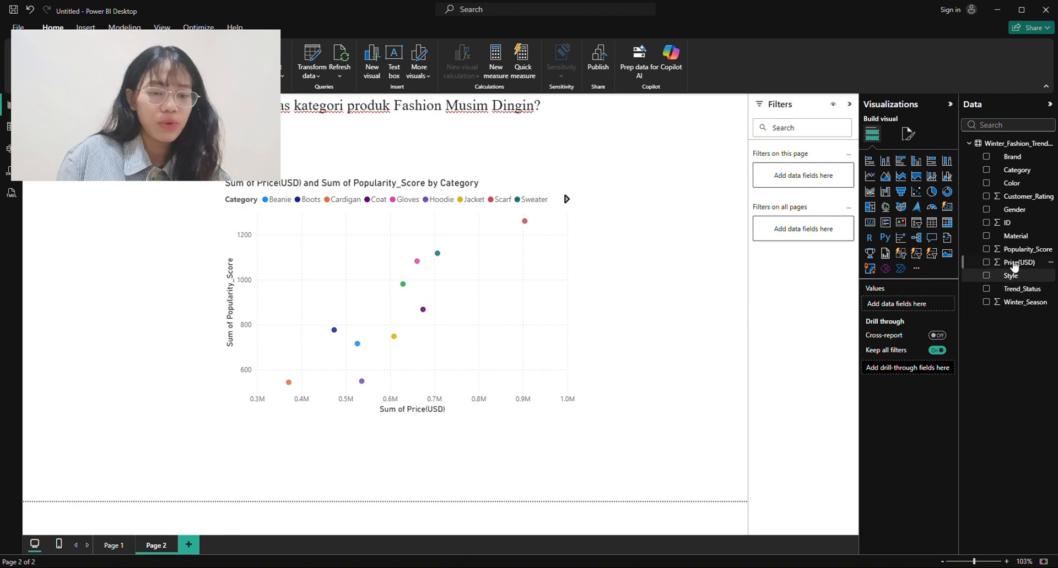
click(558, 298)
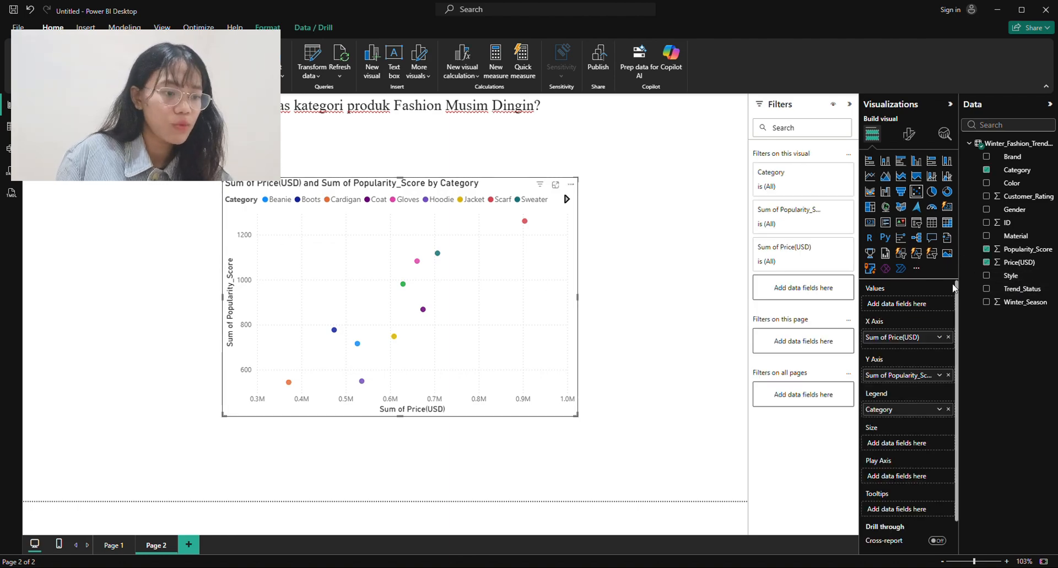
drag(1038, 253, 904, 444)
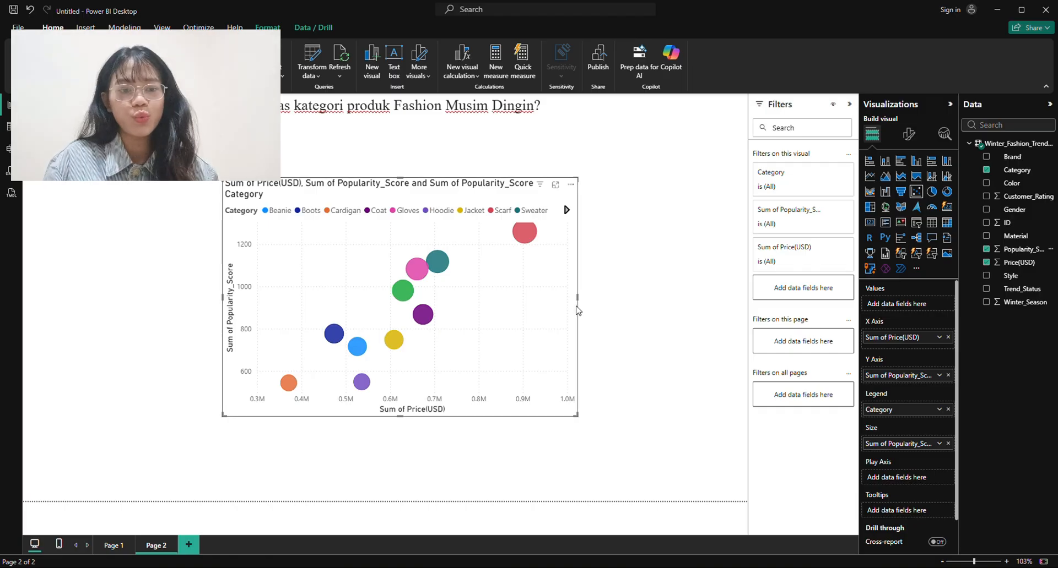
drag(579, 182, 589, 175)
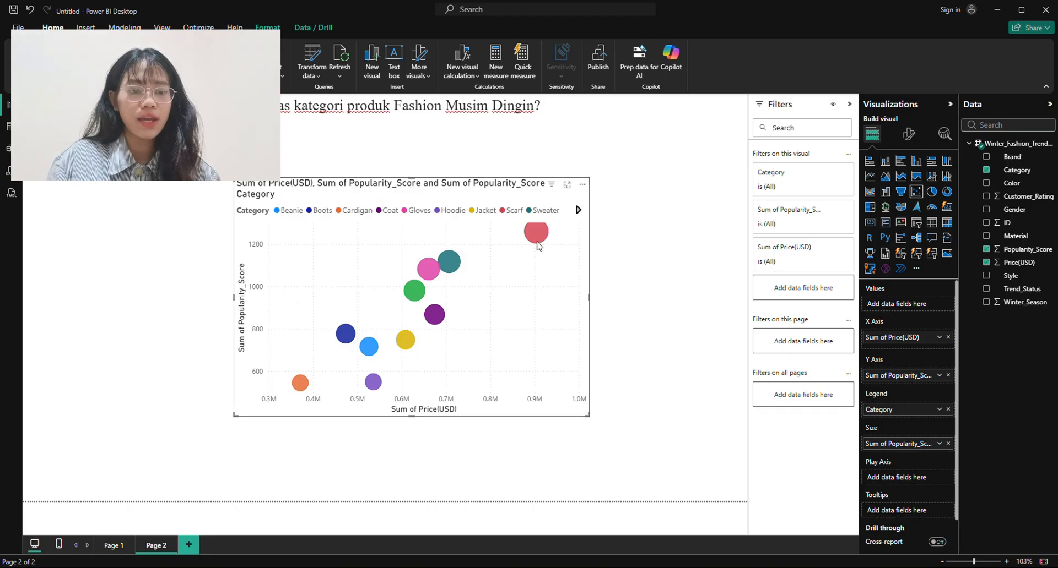
Step: Switch the scatter chart's Price(USD) and Popularity_Score axes to averages, and enlarge the chart
click(591, 181)
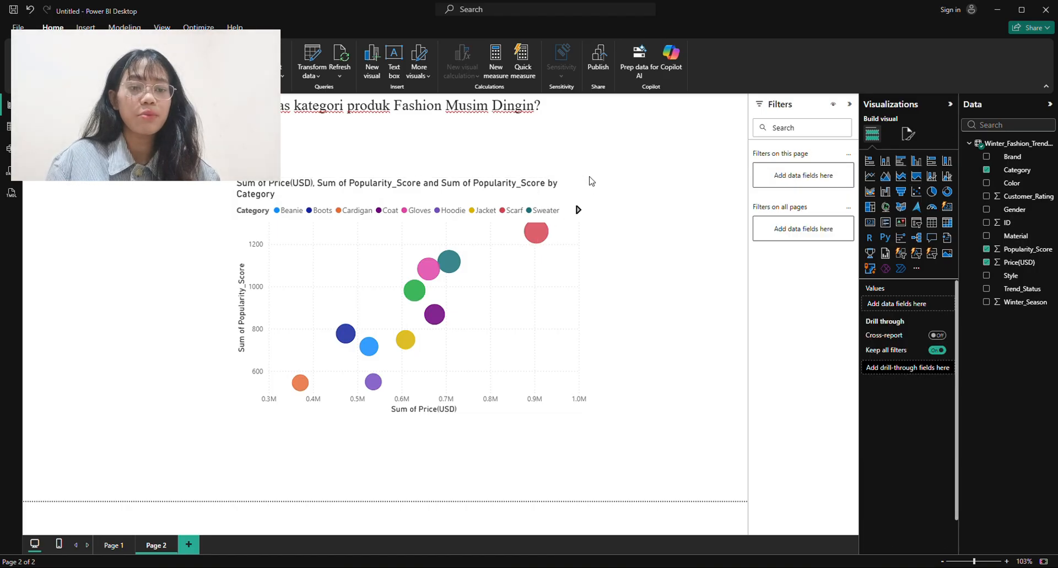
click(580, 211)
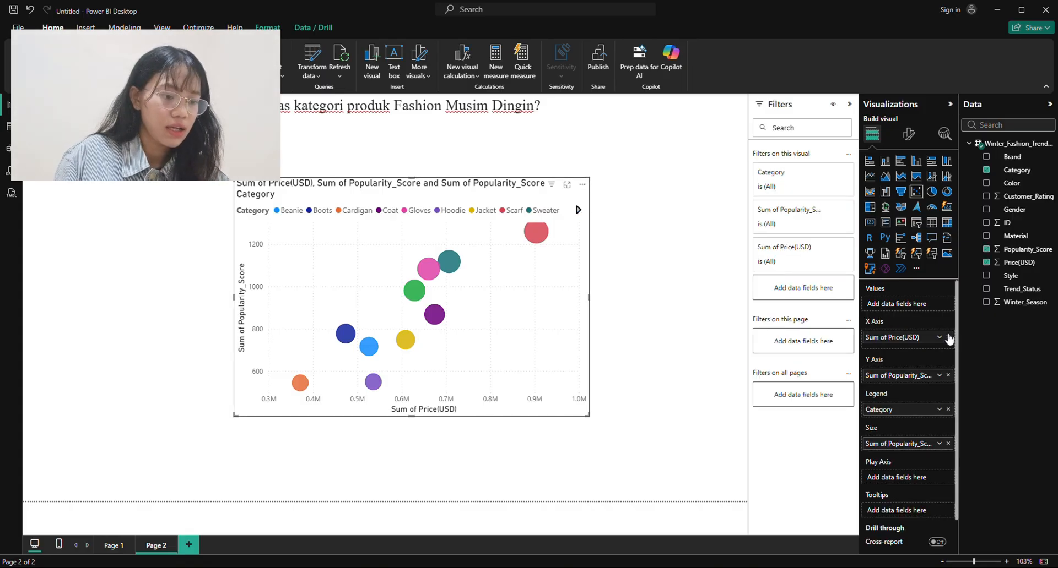
click(939, 337)
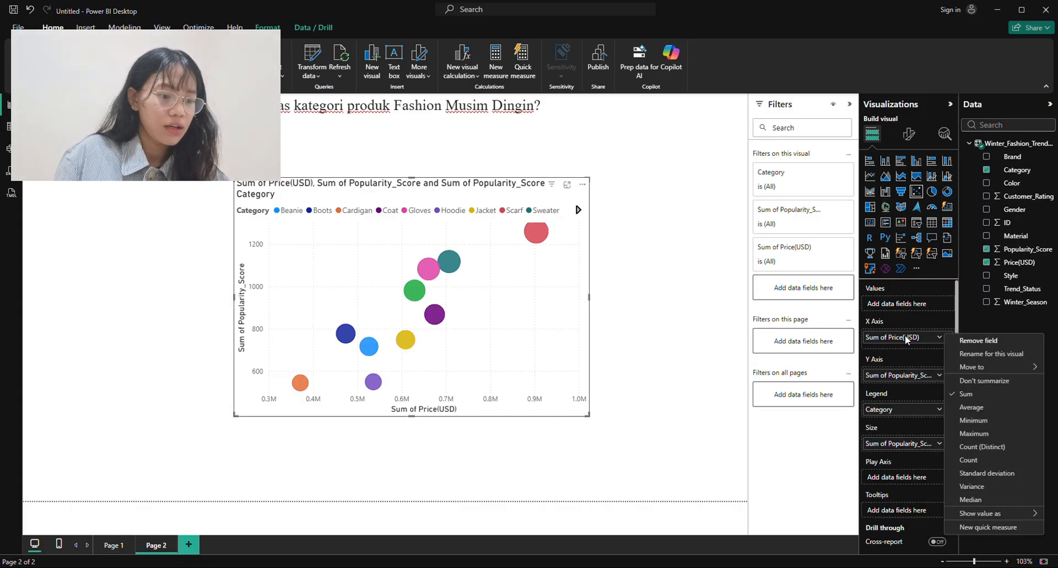
click(988, 408)
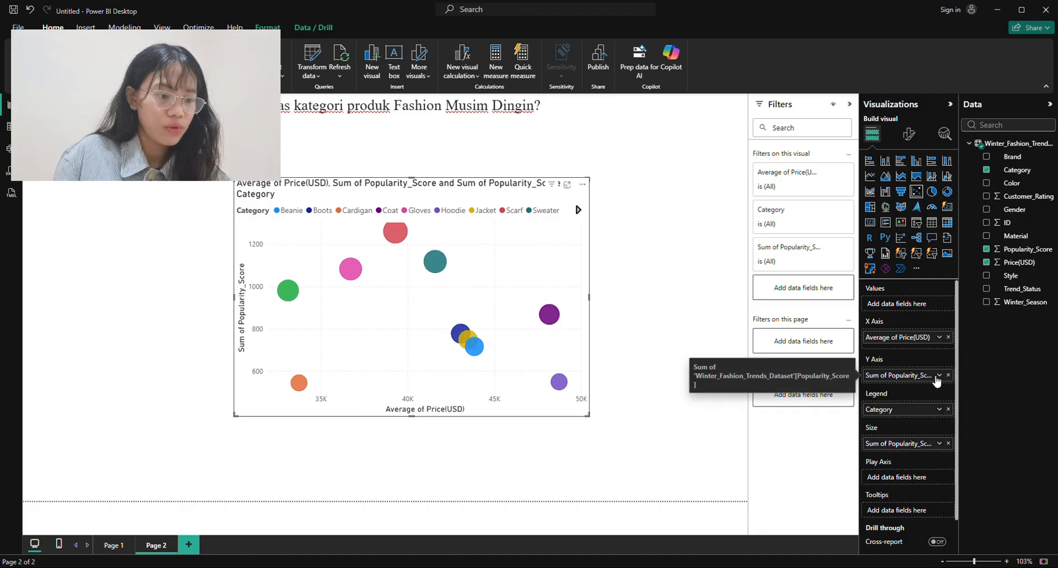
click(939, 376)
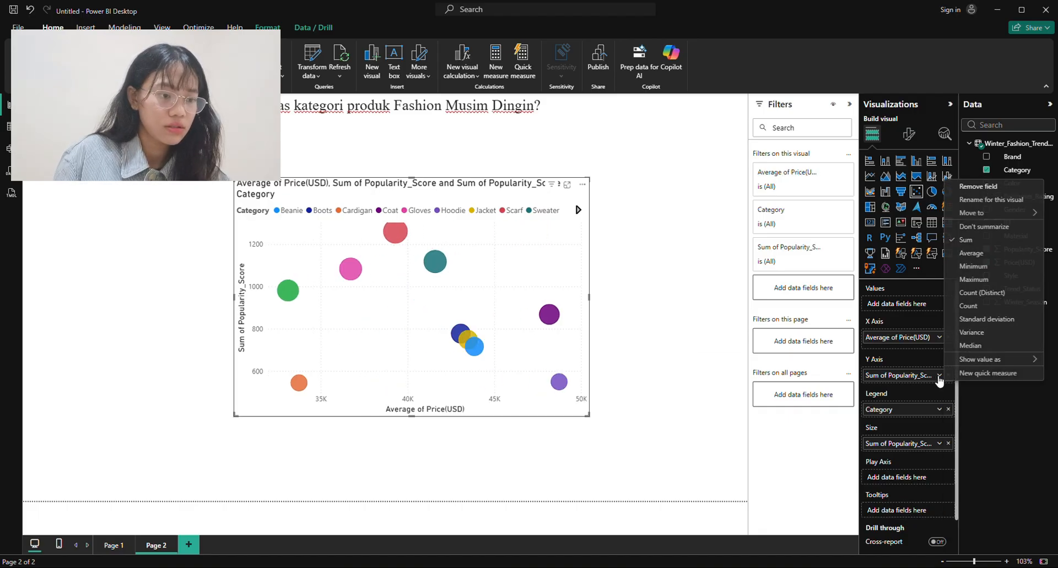
click(971, 253)
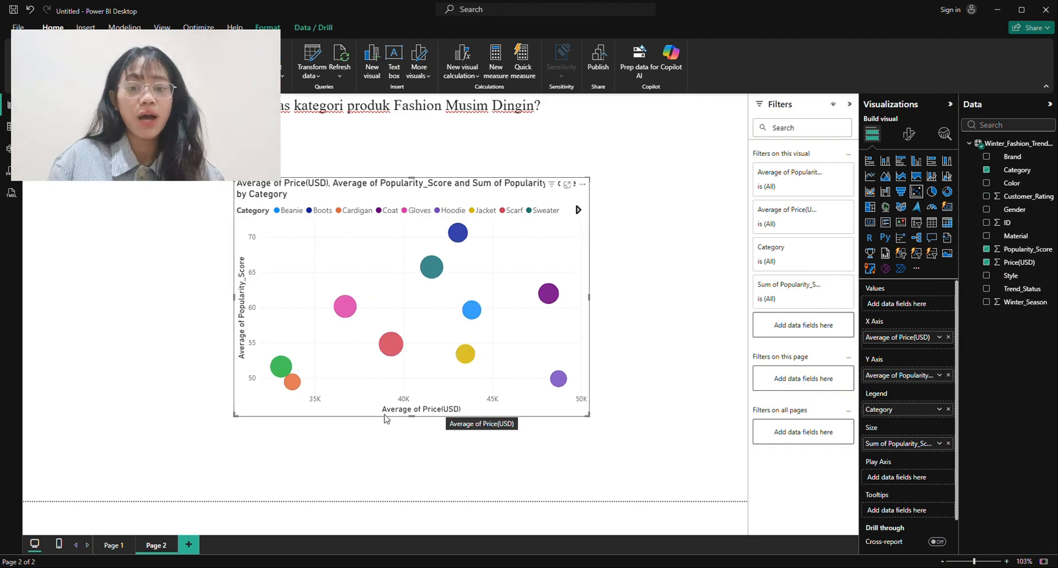
drag(234, 413, 187, 436)
drag(472, 419, 487, 409)
Step: Reduce the height of the Page 2 title text box and move it down and right over the chart
click(442, 123)
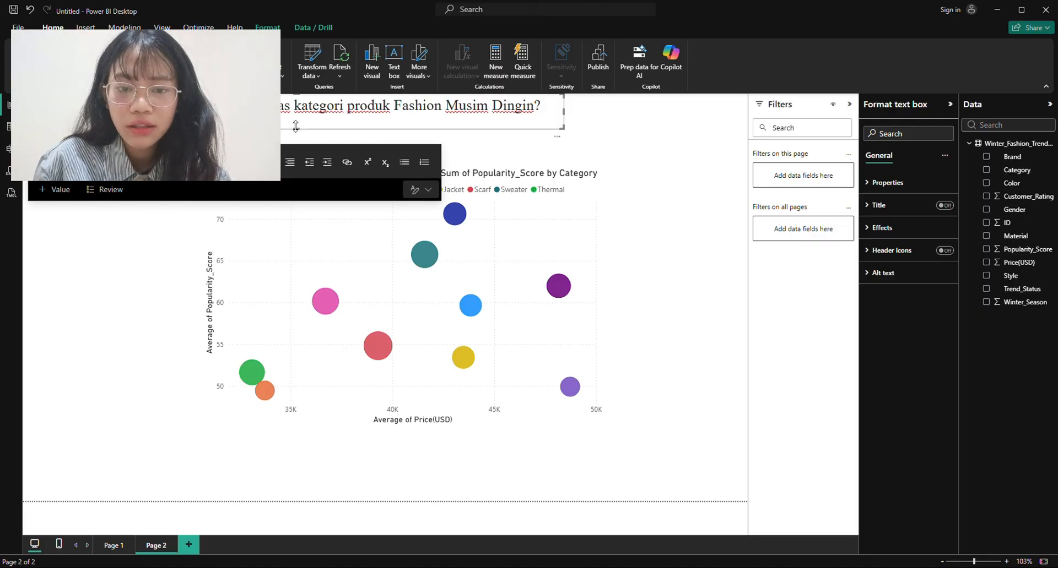
drag(298, 126, 298, 120)
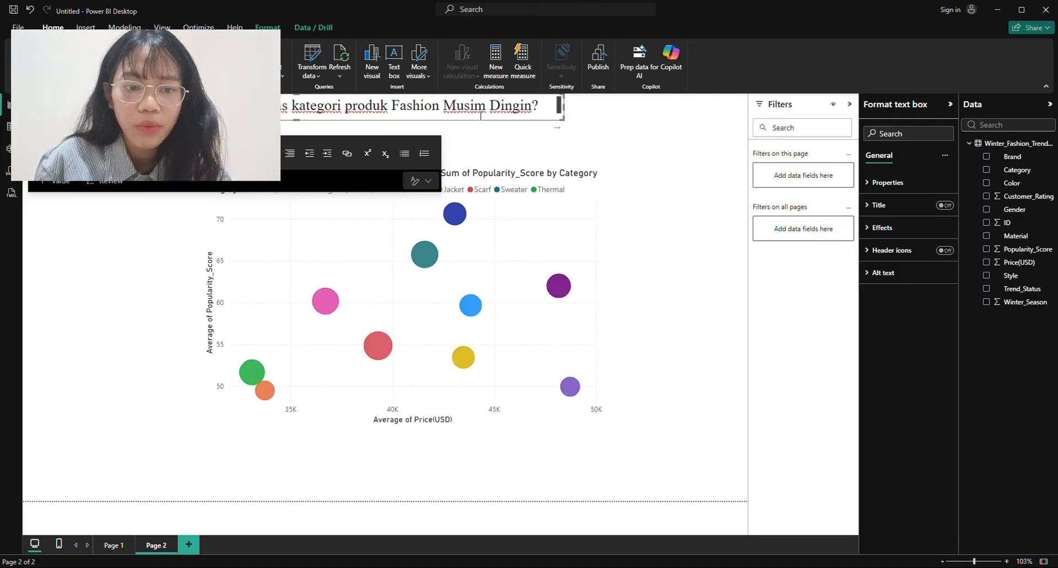
click(480, 125)
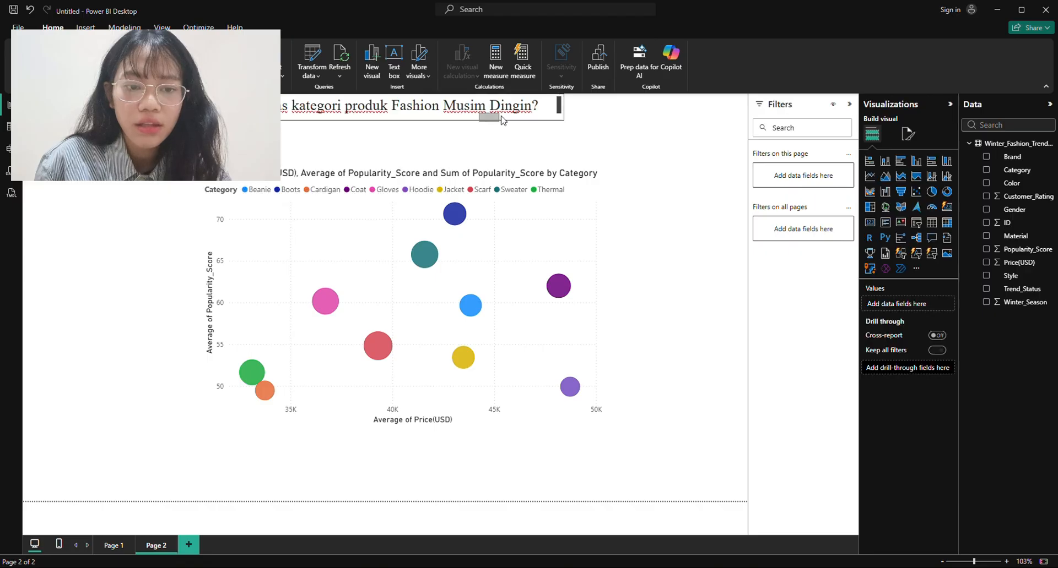
click(395, 123)
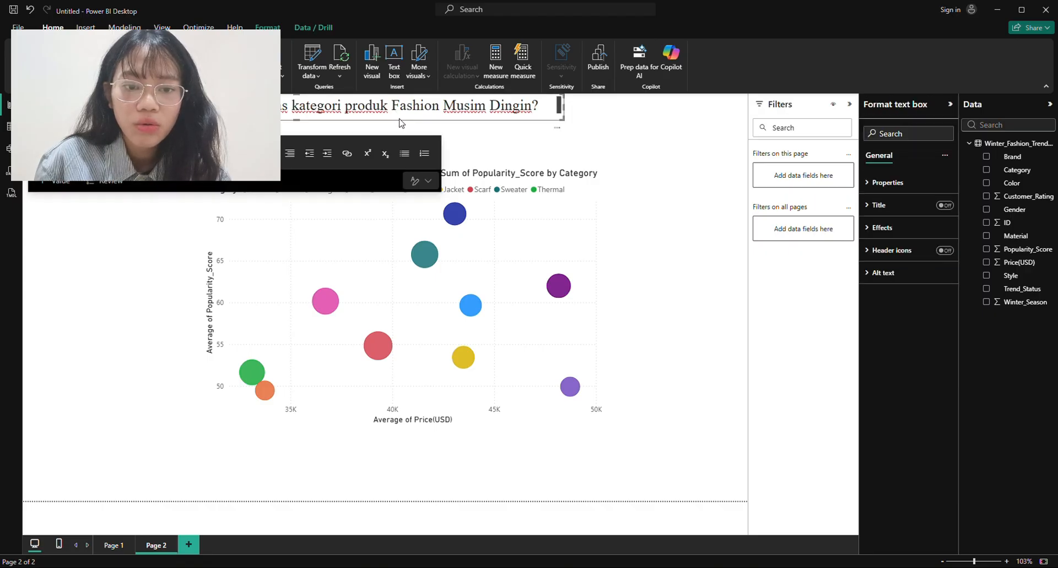
drag(400, 123, 484, 139)
Step: Enlarge the scatter chart further towards its lower-left side
click(512, 227)
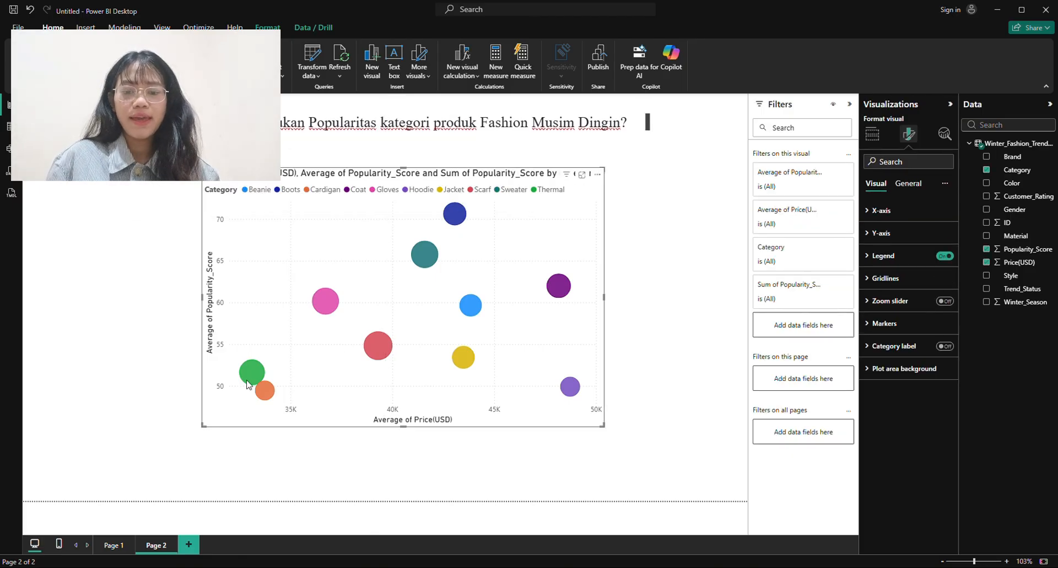
drag(201, 430, 184, 447)
drag(526, 399, 527, 397)
click(665, 375)
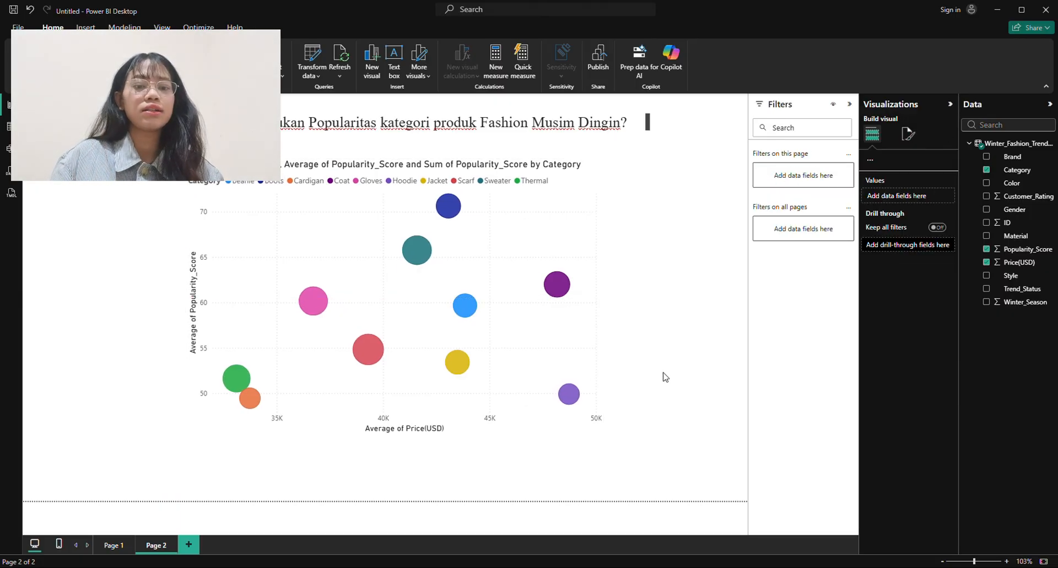
click(545, 339)
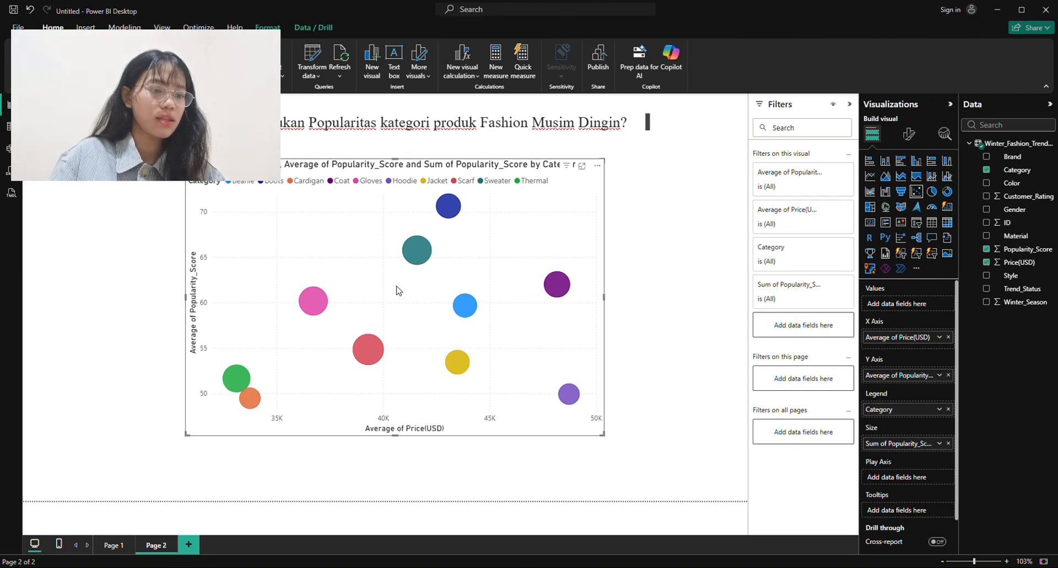
click(727, 315)
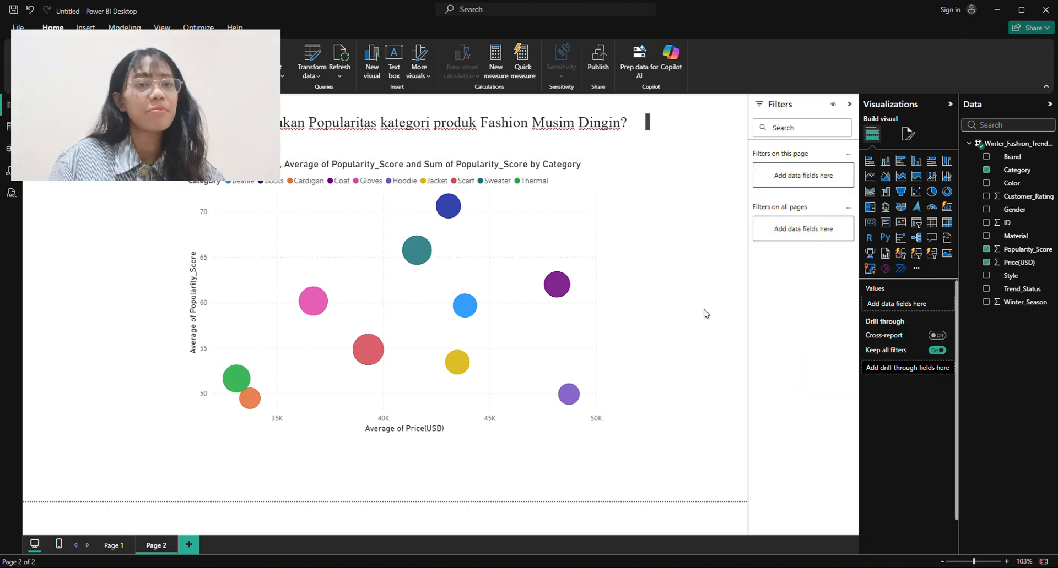
Step: Capitalise the word "Kategori" in the Page 2 title
click(411, 124)
click(391, 128)
key(BackSpace)
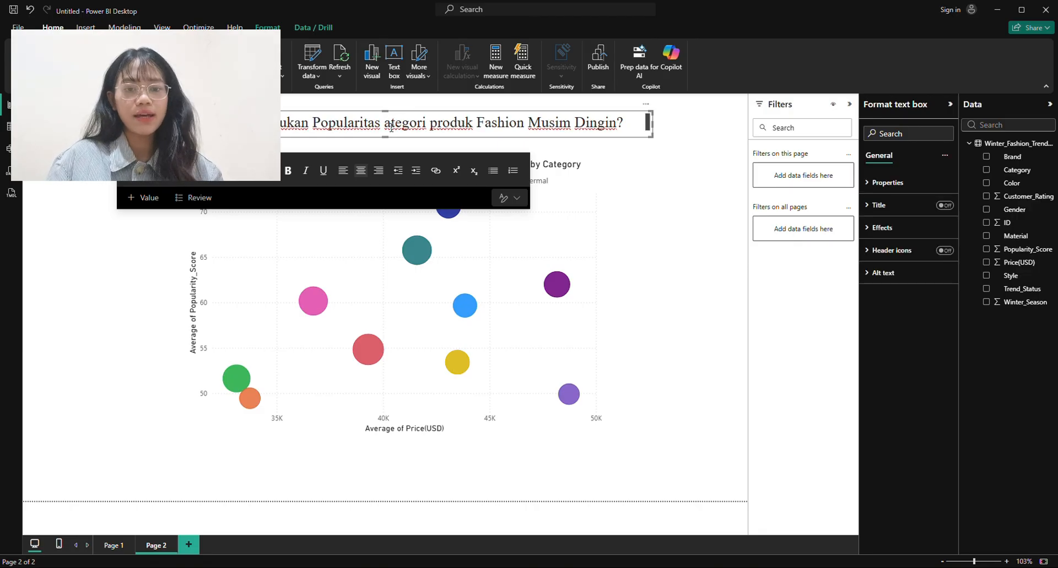
text(K)
click(538, 234)
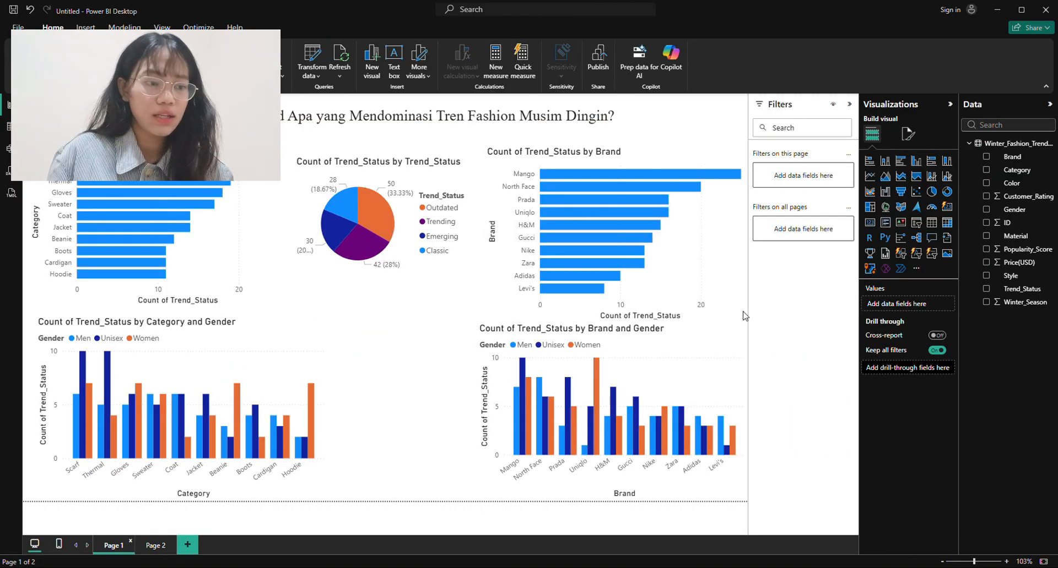
Step: Add a small Winter_Season slicer on Page 1, below the pie chart and between the two gender column charts
click(921, 226)
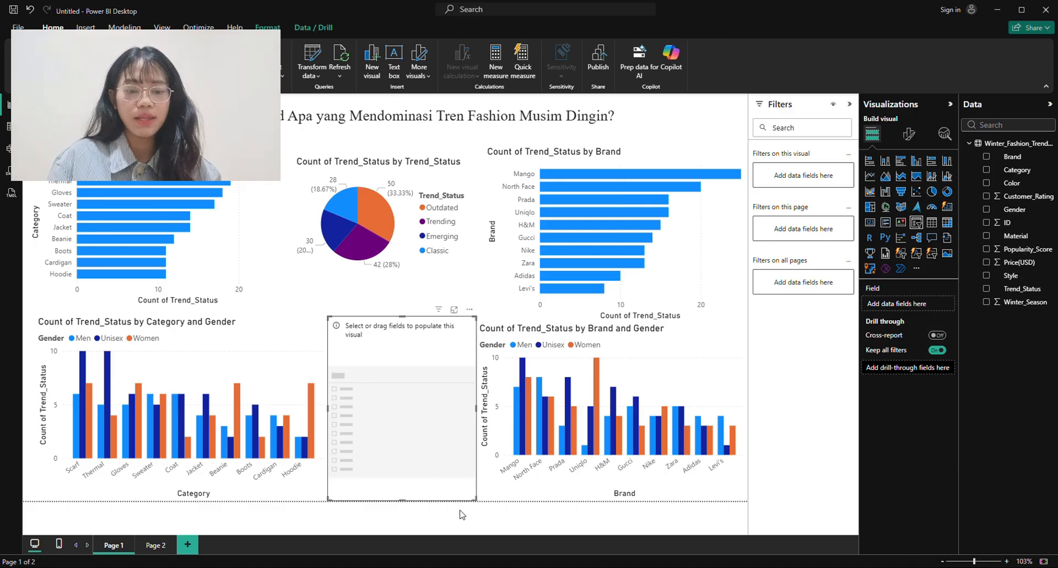
drag(477, 506, 403, 408)
drag(385, 368, 409, 375)
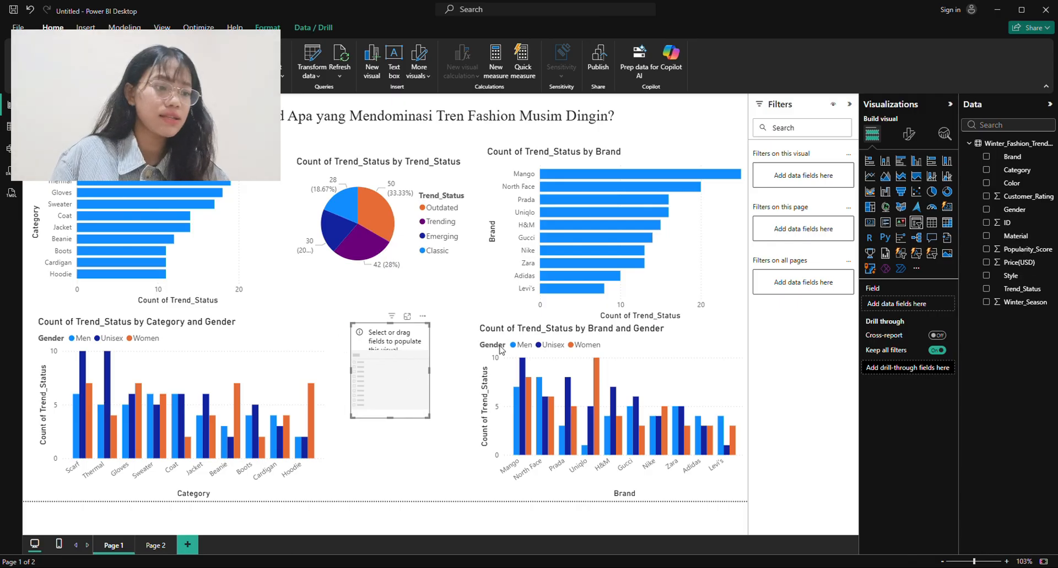
drag(1019, 302, 399, 374)
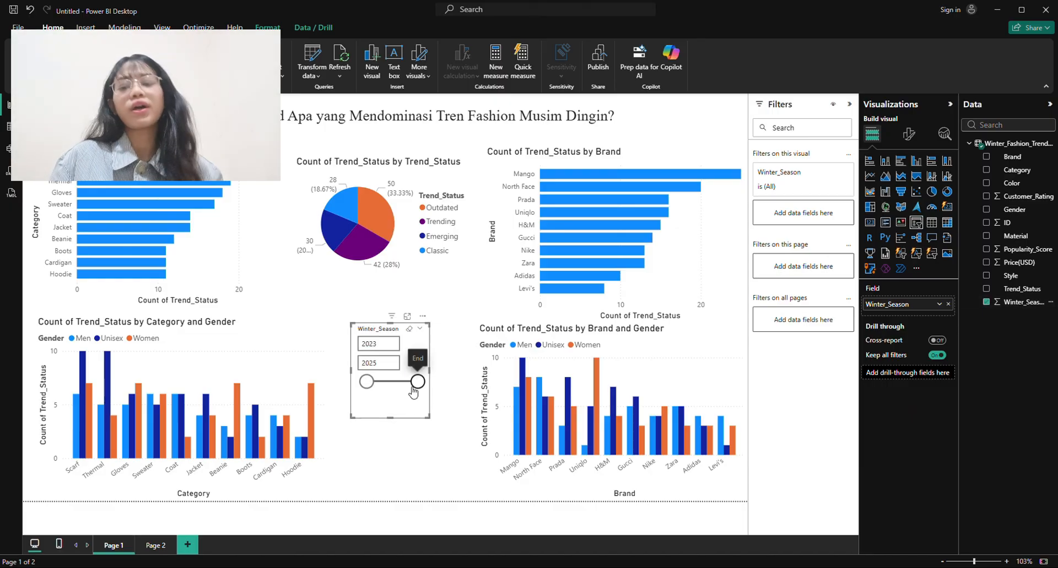
Step: Inspect the Winter_Season column in the data table, and try out the year range of the Page 1 slicer
click(10, 127)
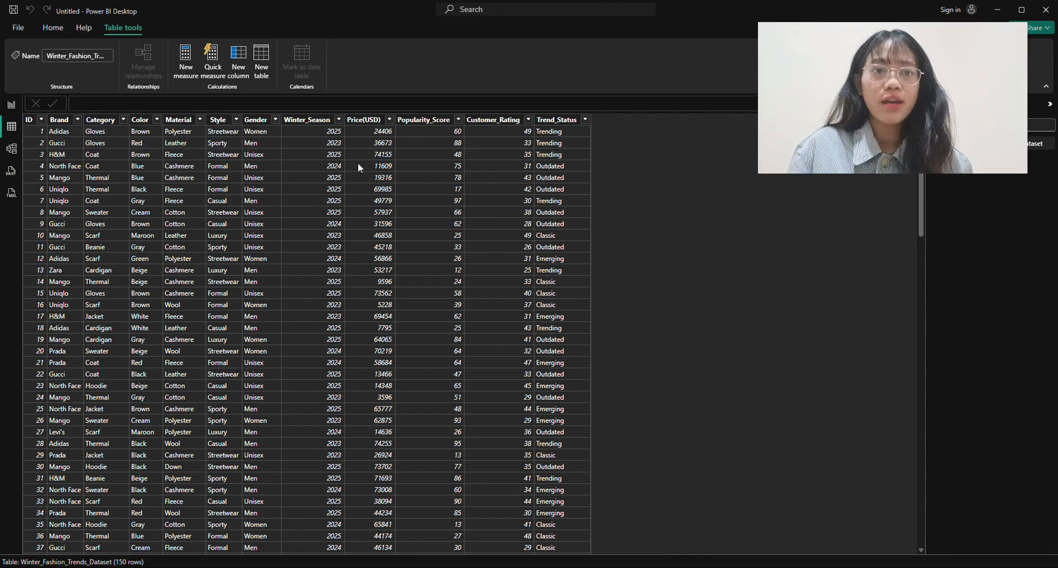
click(330, 136)
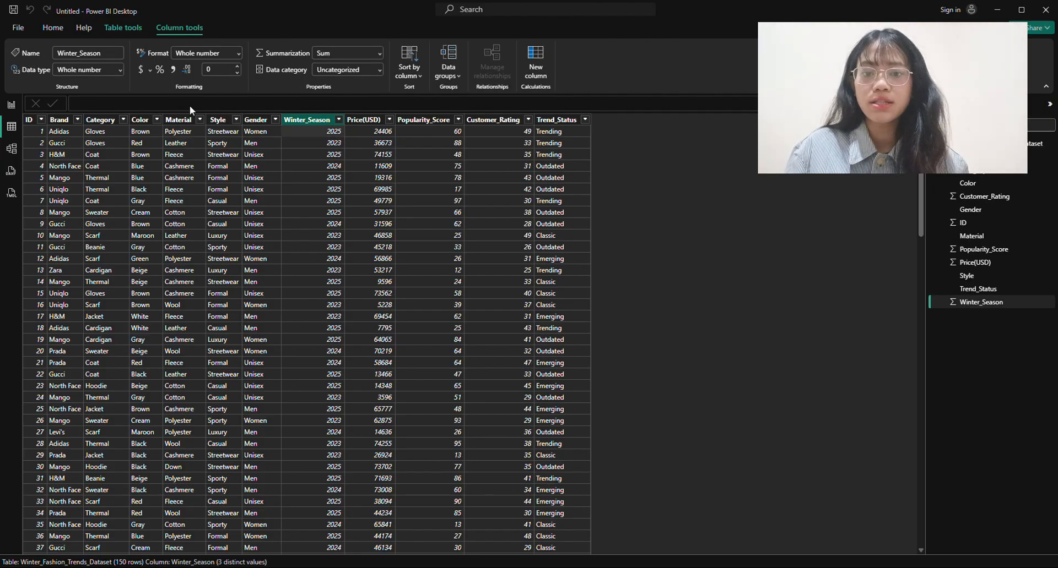
click(12, 106)
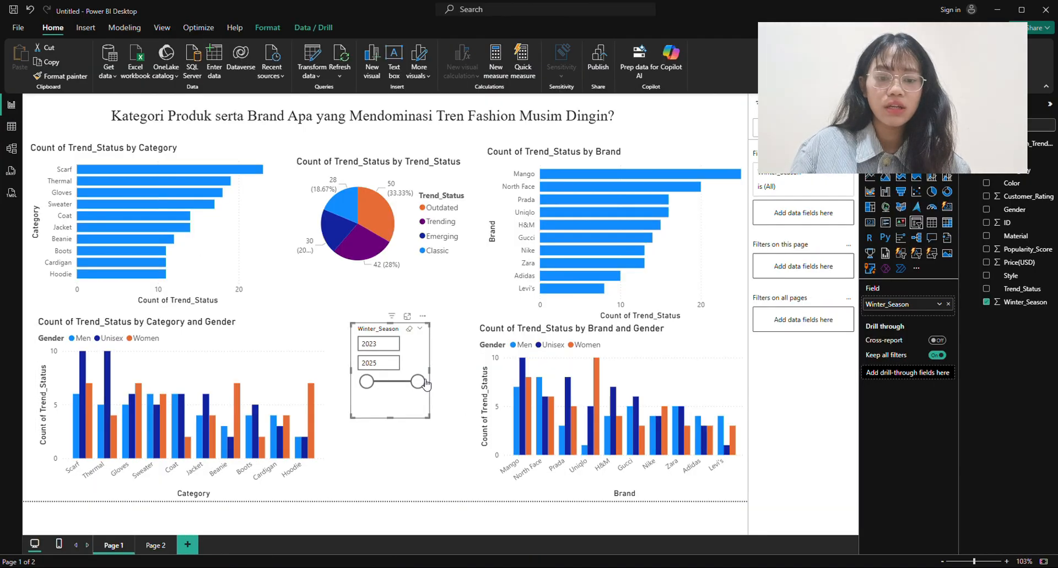
mouse_move(419, 386)
mouse_down()
mouse_move(366, 389)
mouse_move(417, 382)
mouse_up()
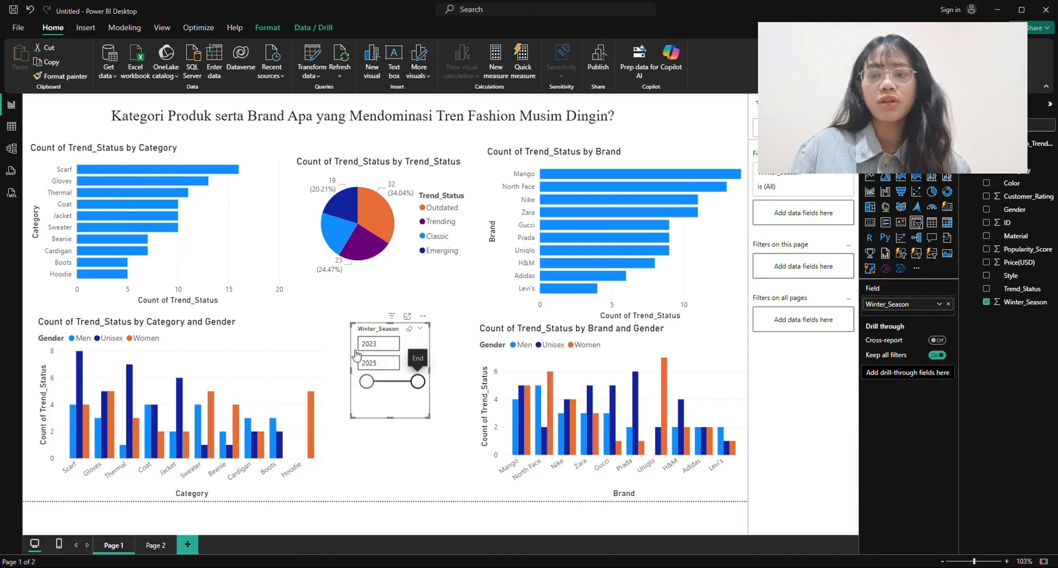
Step: Change the data type of the Winter_Season column to Text
click(11, 128)
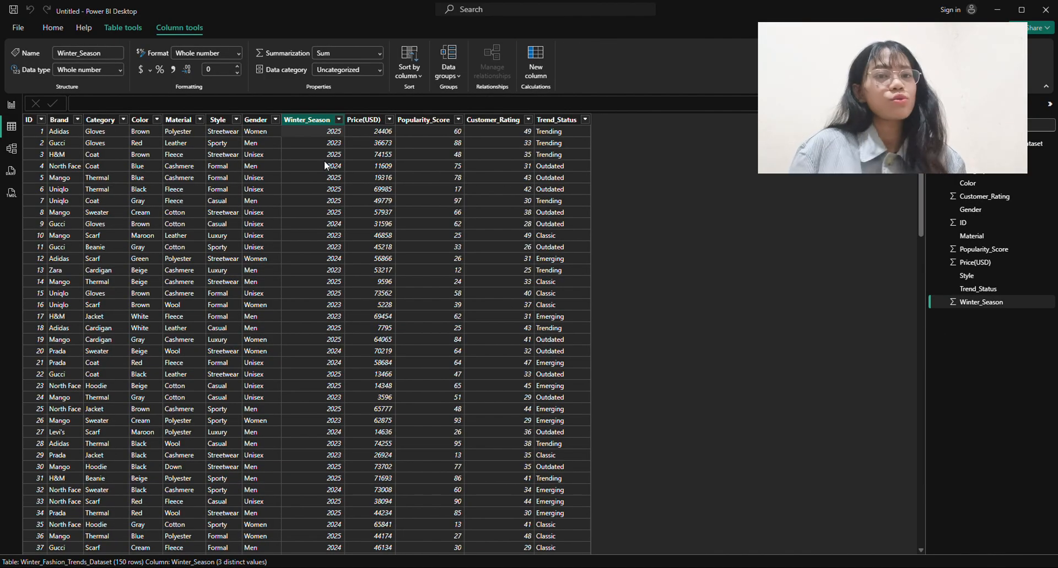
click(120, 70)
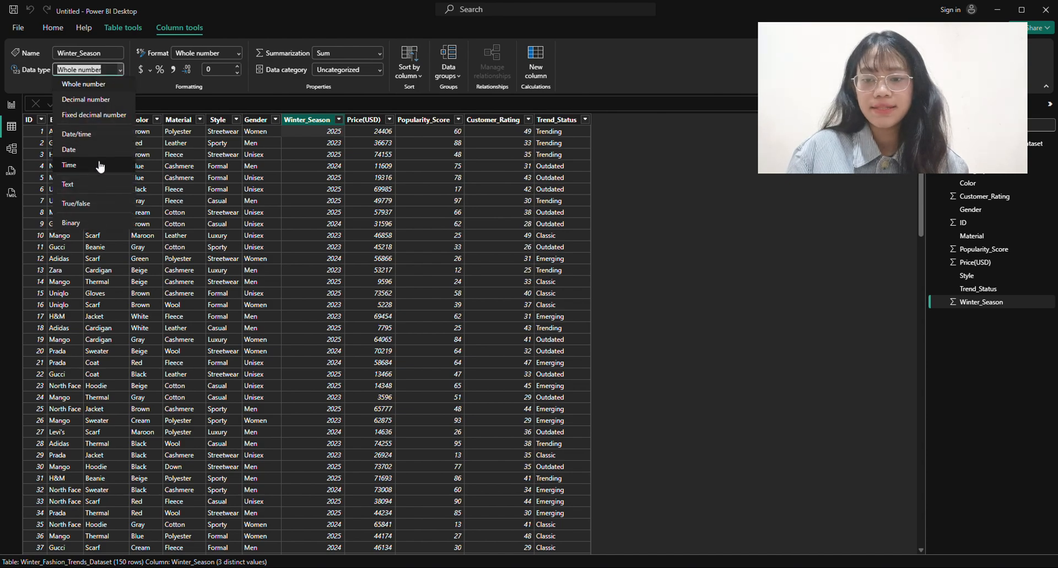
click(95, 185)
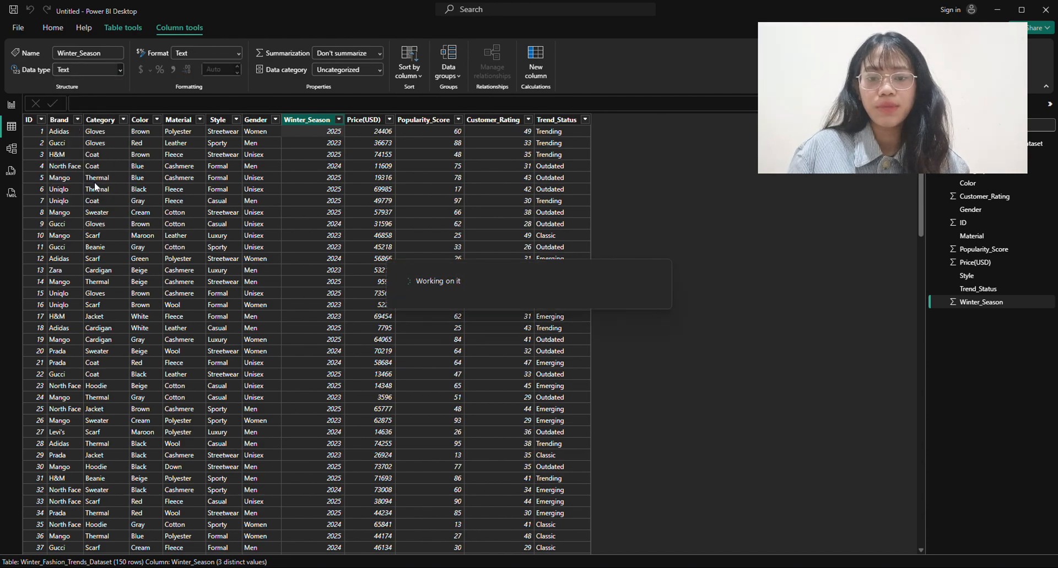
Step: Return to the report and test the Page 1 Winter_Season slicer with 2025 and 2024, clearing the selection at the end
click(10, 105)
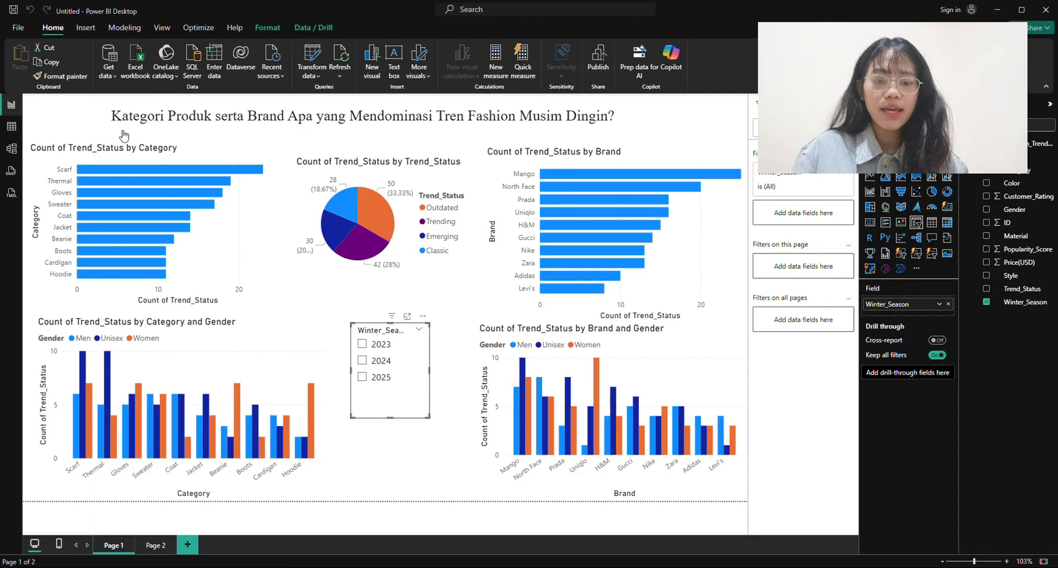
click(363, 376)
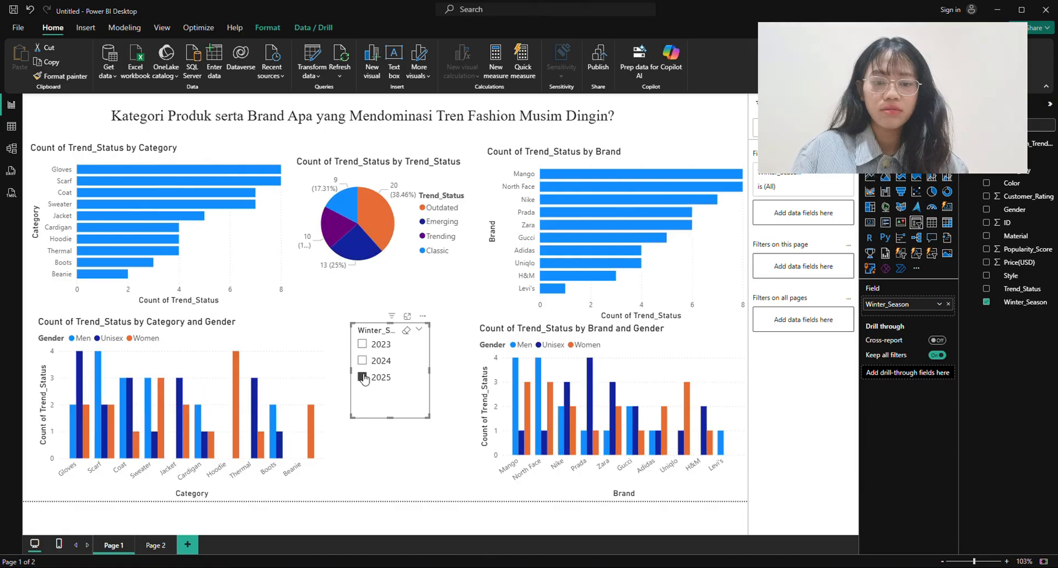
click(363, 361)
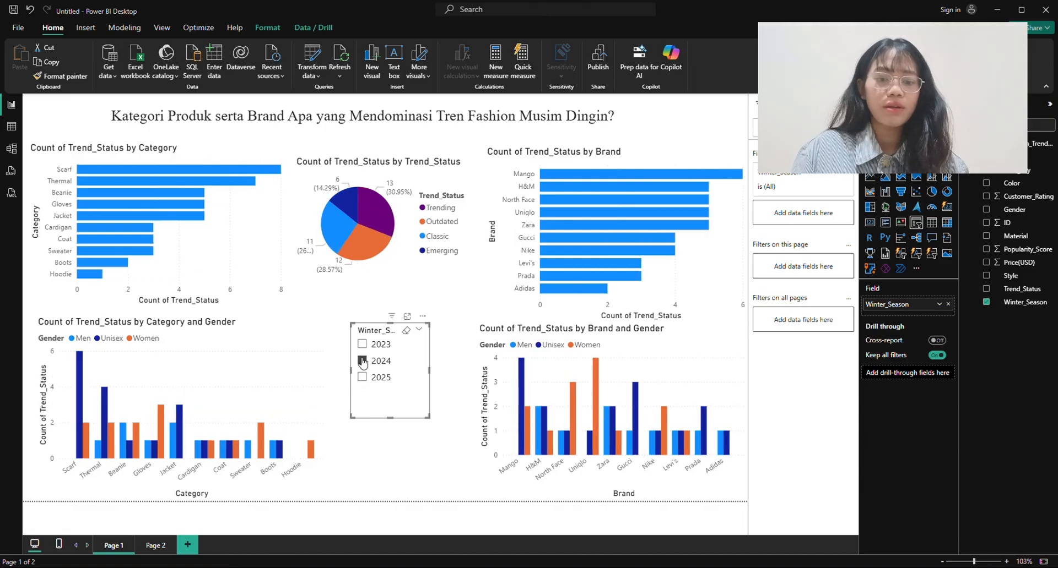
click(363, 361)
Step: Shrink the Winter_Season slicer on Page 1 and add a Gender slicer of about the same width directly below it
drag(428, 417, 404, 369)
click(464, 416)
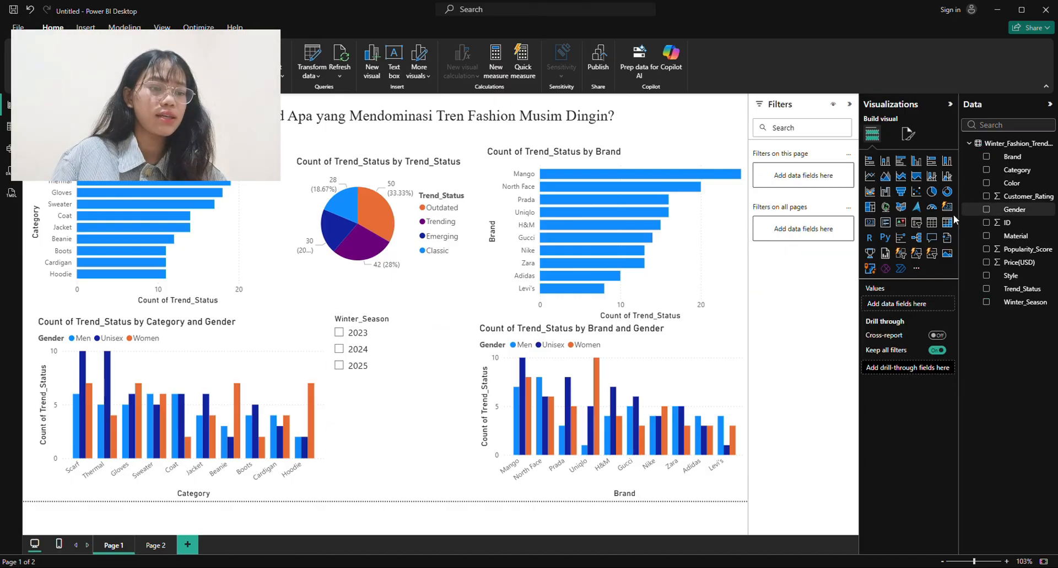
click(915, 222)
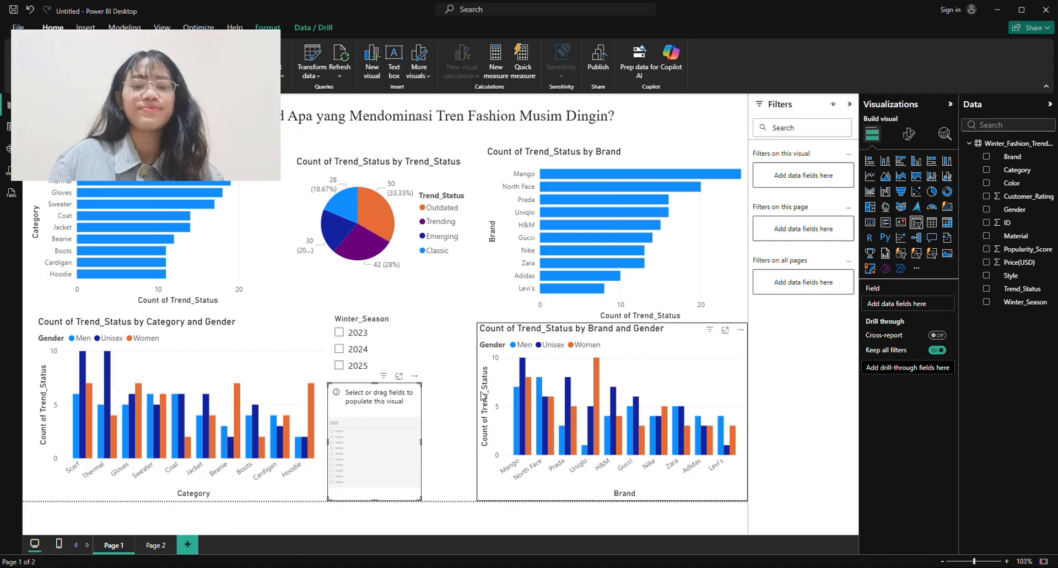
drag(422, 444, 445, 444)
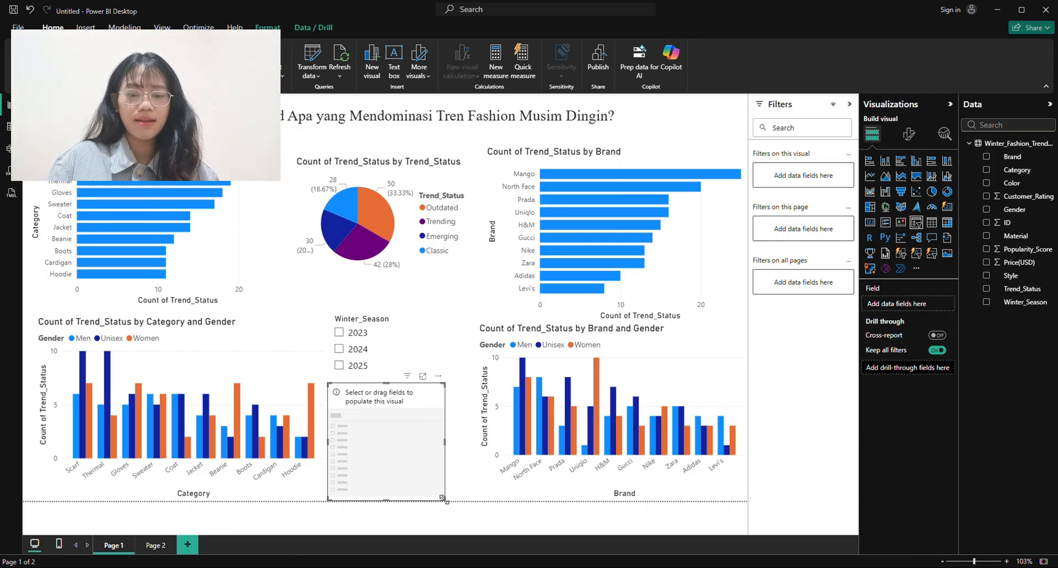
drag(445, 500, 422, 485)
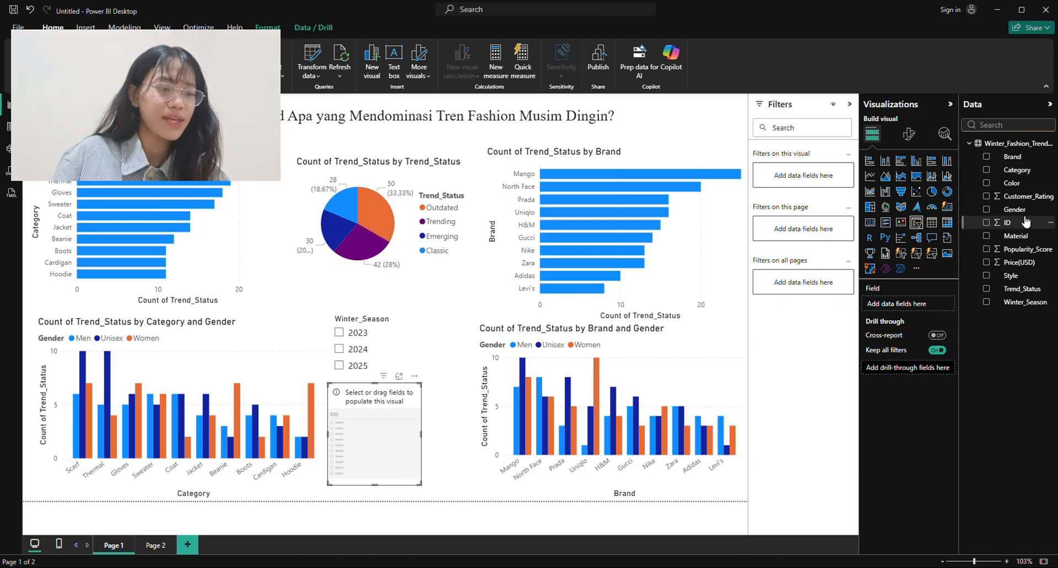
drag(1016, 210, 389, 405)
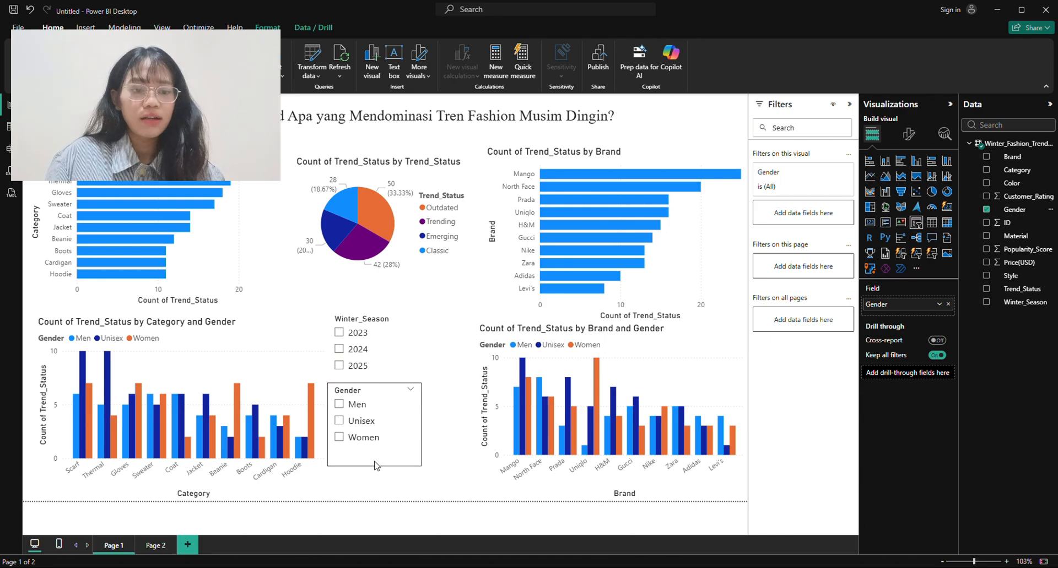
Step: Align the Winter_Season and Gender slicers one above the other between the two gender column charts, and filter Page 1 to 2025
mouse_move(401, 452)
mouse_down()
mouse_move(427, 455)
mouse_move(410, 463)
mouse_up()
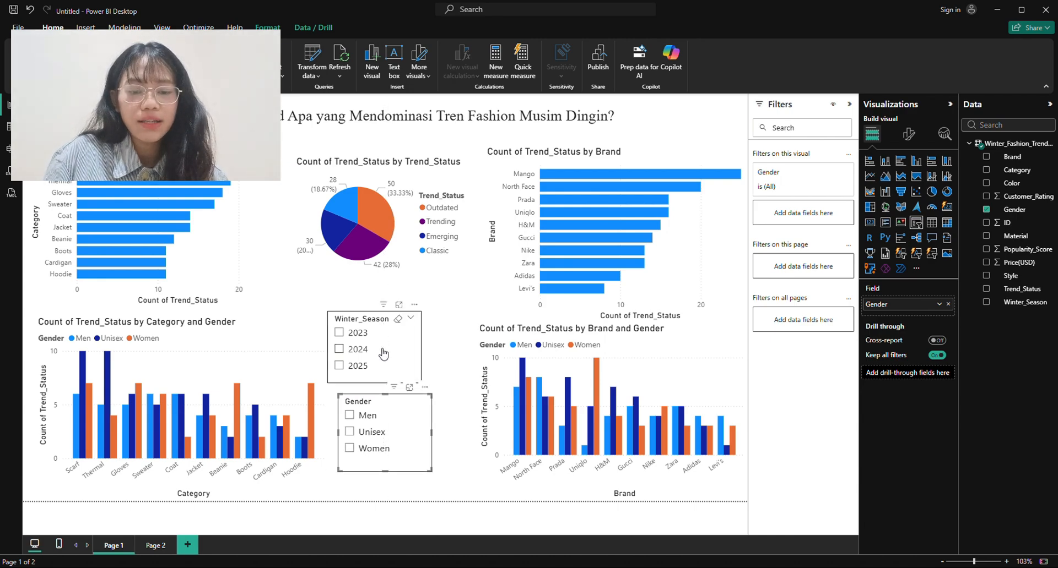
drag(399, 354, 414, 359)
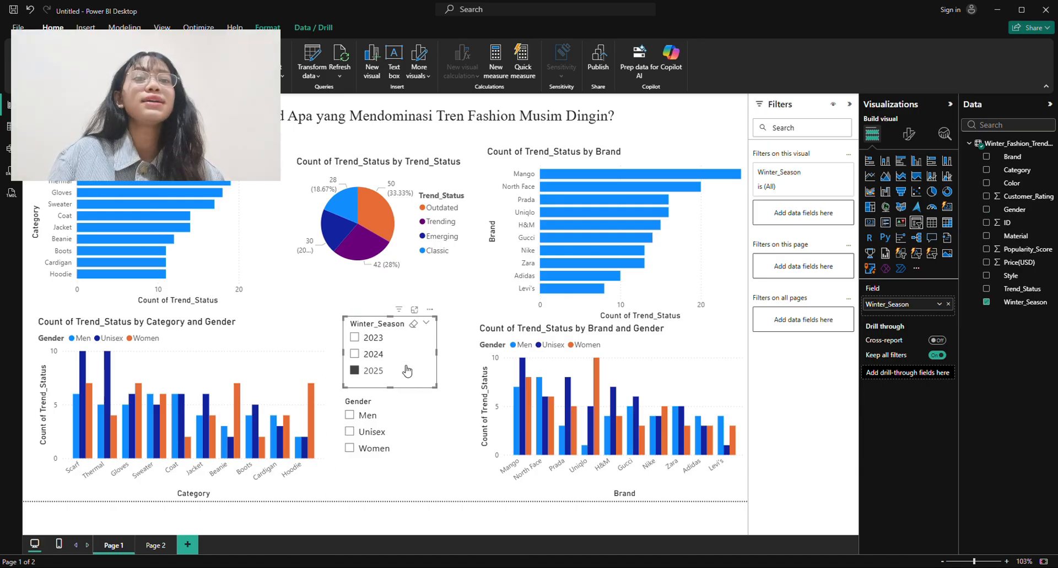
click(355, 370)
click(424, 411)
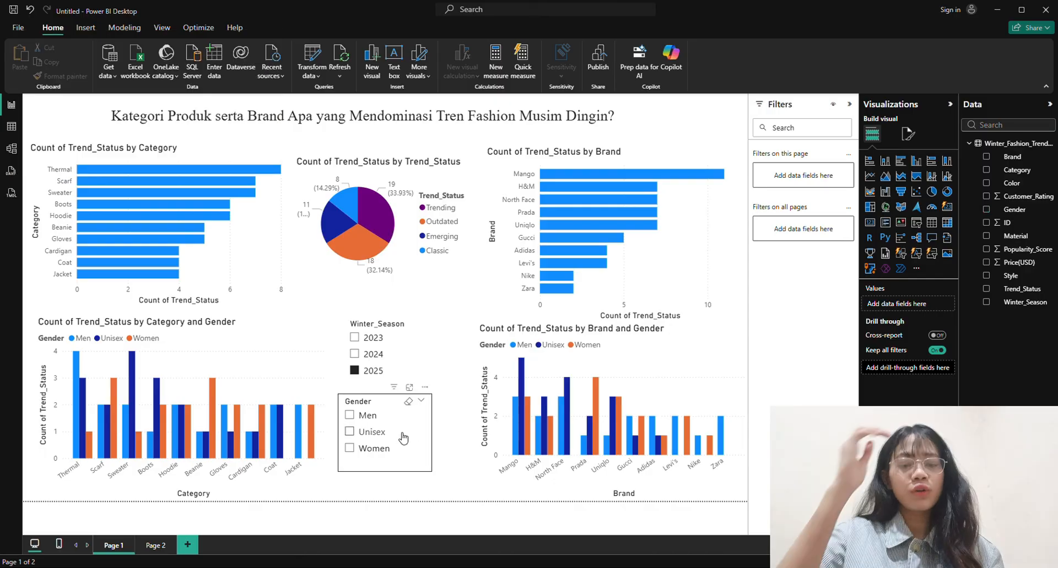
drag(403, 437, 407, 432)
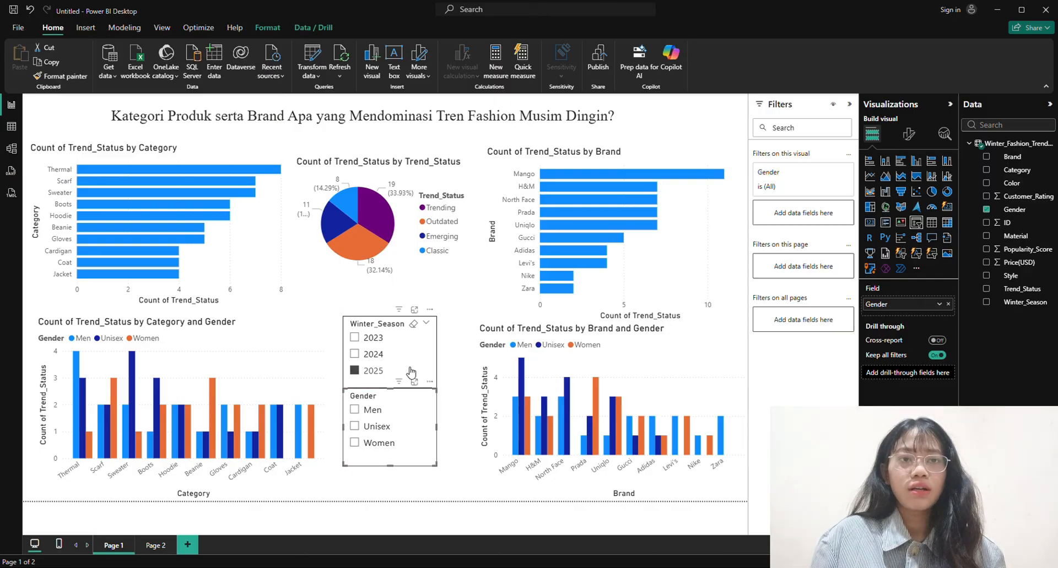
drag(409, 369, 408, 369)
click(484, 423)
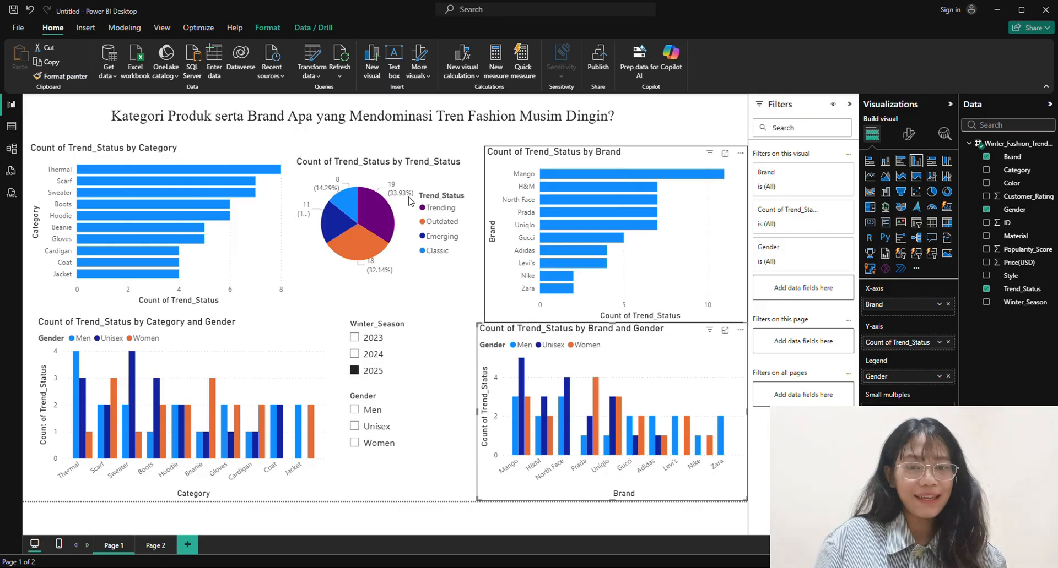
click(234, 174)
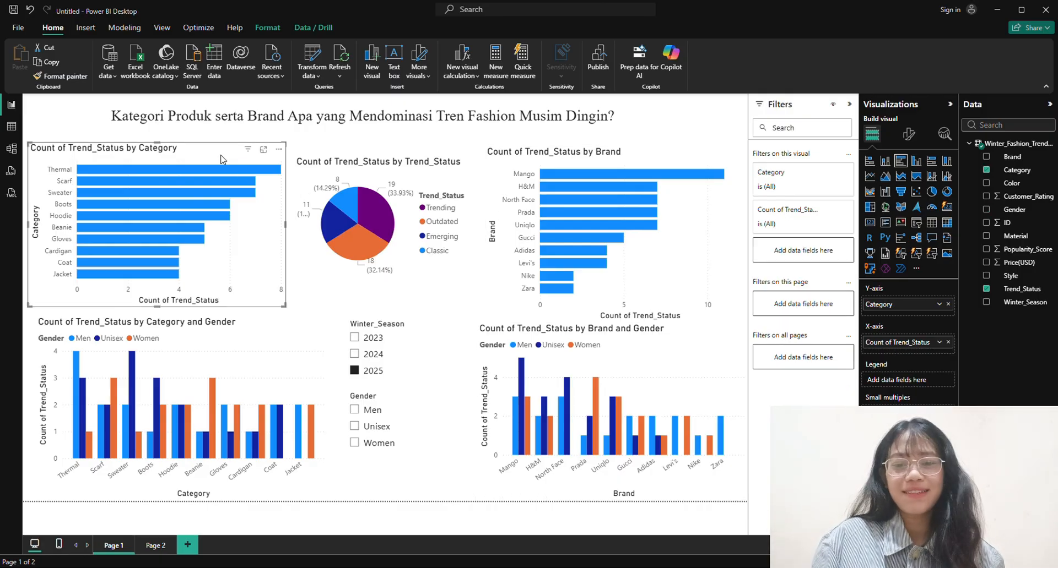
click(337, 173)
click(180, 137)
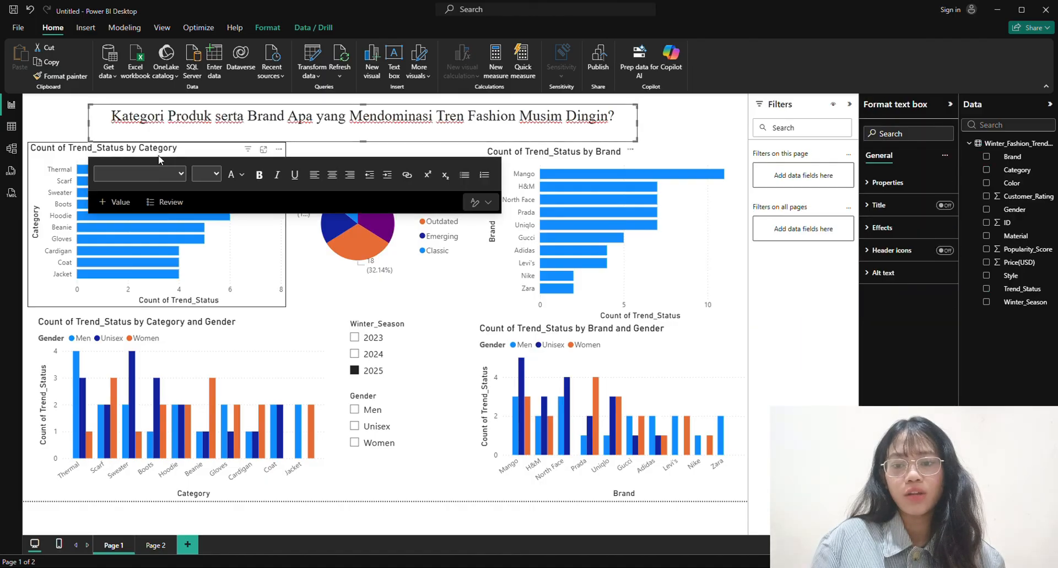
Step: Retitle the bar chart of Trend_Status count by Category on Page 1 as "Trend Category"
click(70, 157)
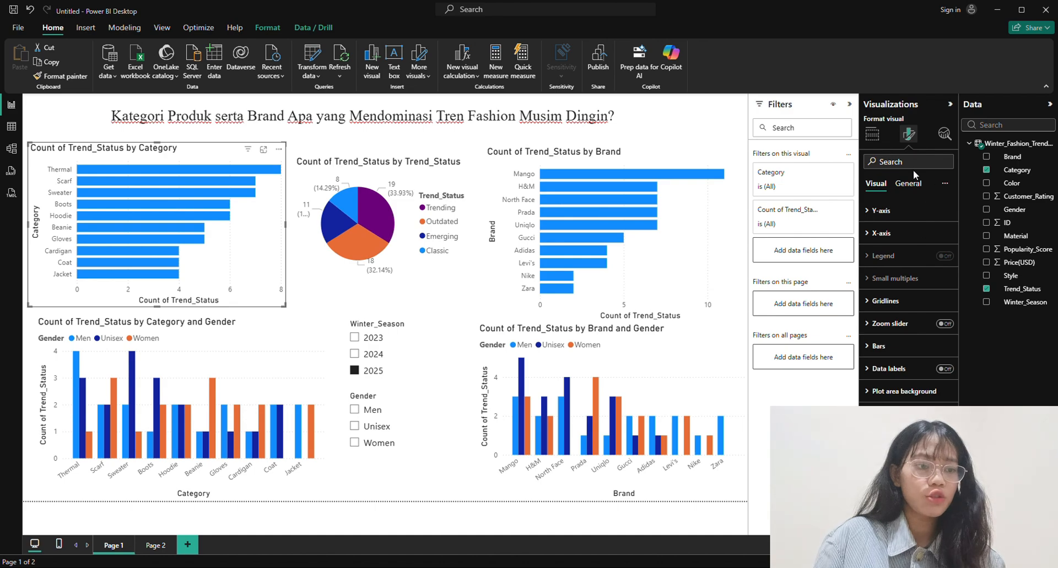
click(879, 146)
click(906, 143)
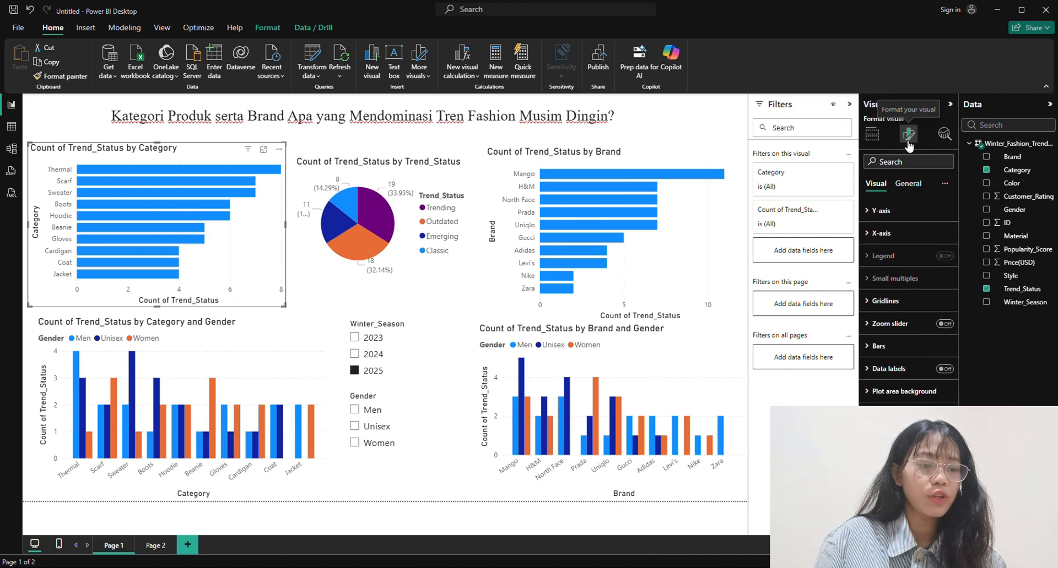
click(907, 183)
click(907, 233)
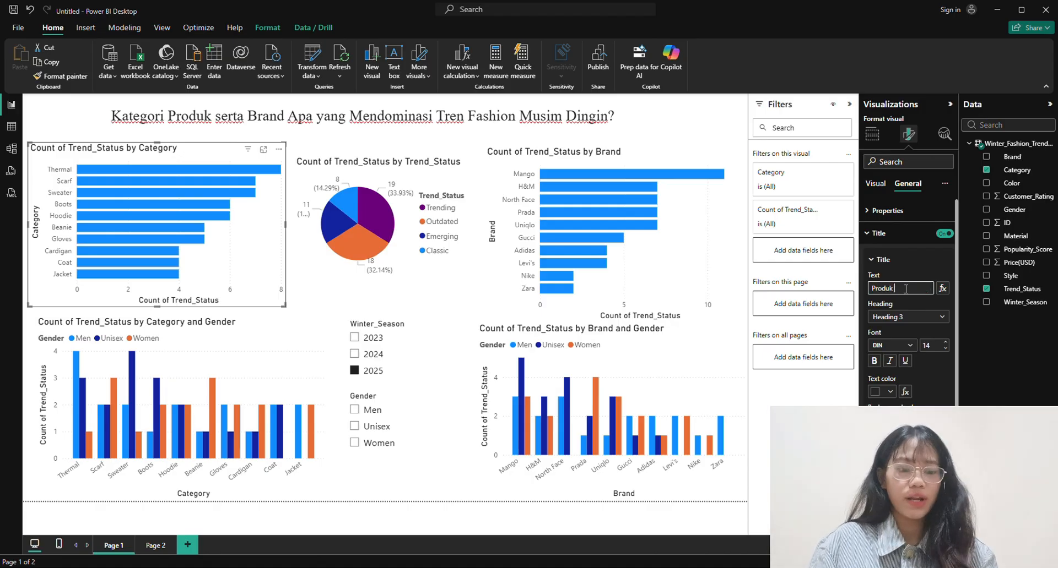
click(905, 288)
text(Prod)
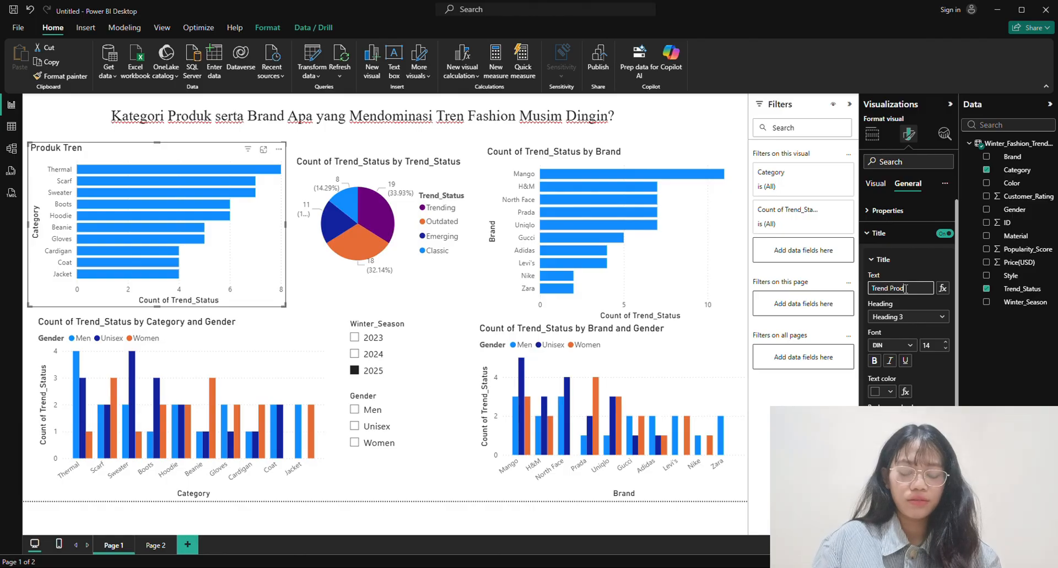
text(uk Trens)
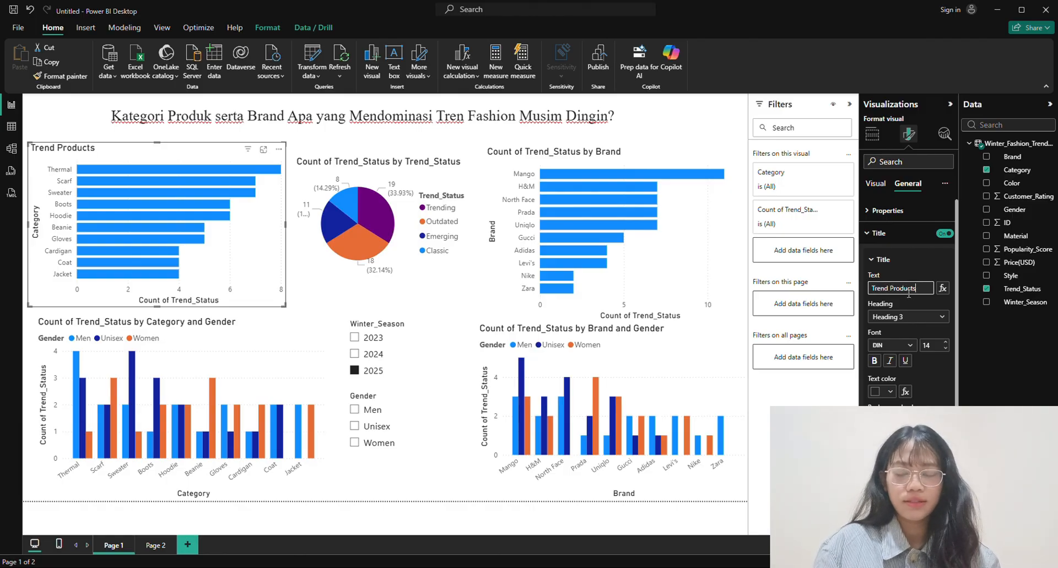
key(BackSpace)
key(BackSpace)
key(BackSpace)
key(BackSpace)
key(BackSpace)
key(BackSpace)
key(BackSpace)
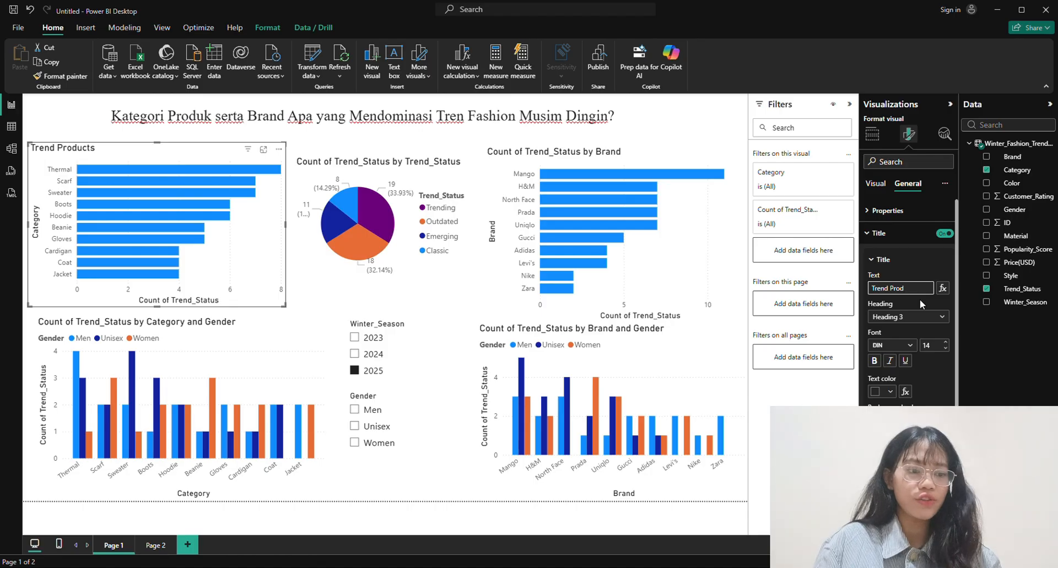
key(BackSpace)
text(Category)
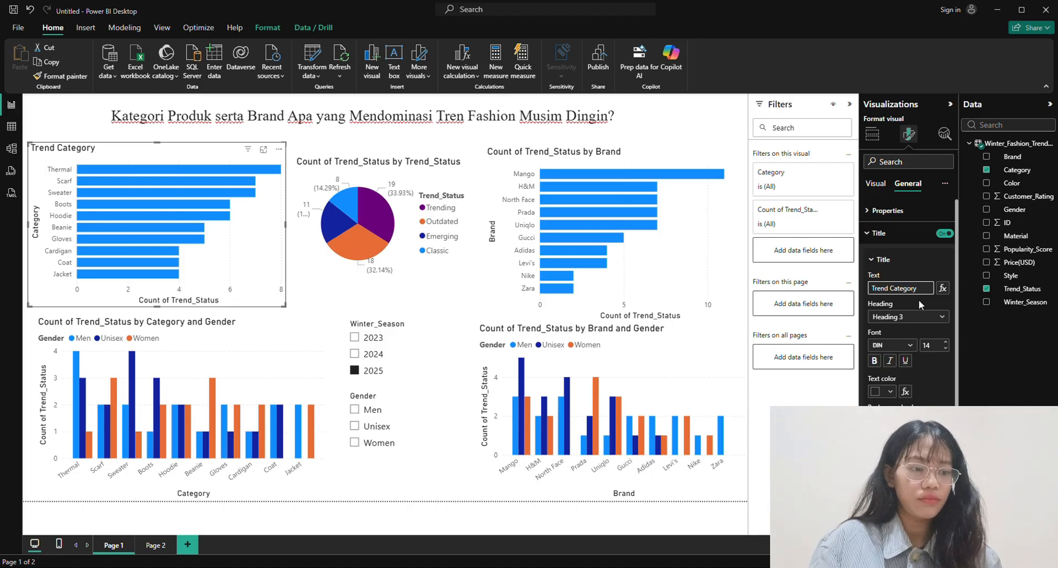
Step: Set the font of the Trend Category chart title to Times New Roman and centre the title
click(906, 347)
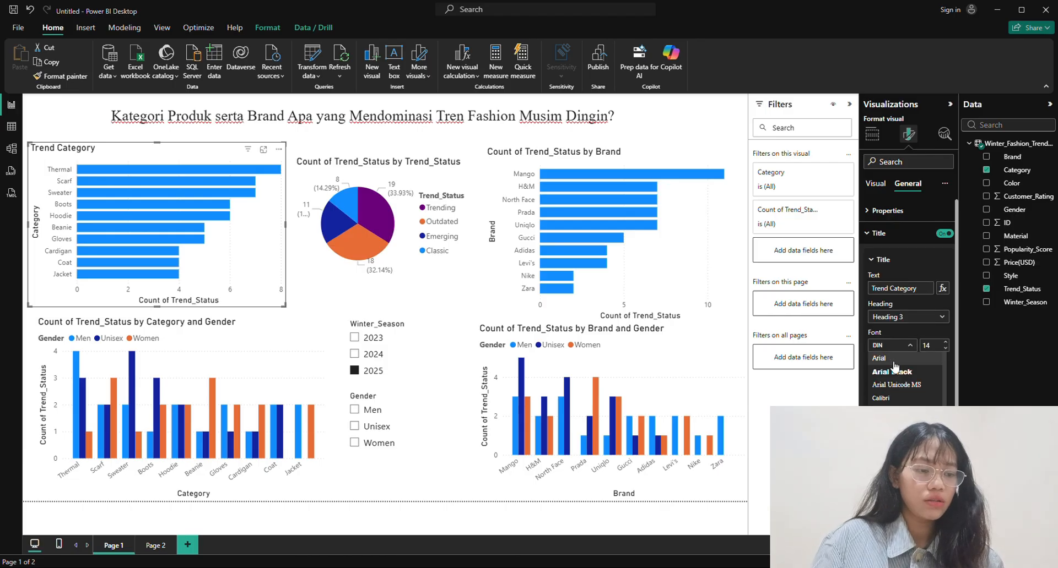
click(900, 347)
click(900, 347)
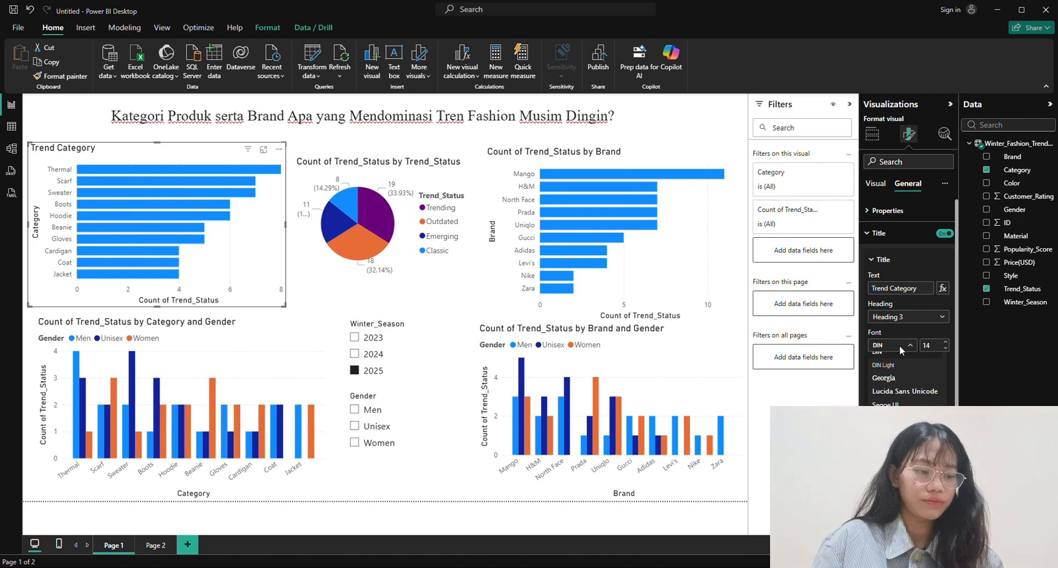
key(Return)
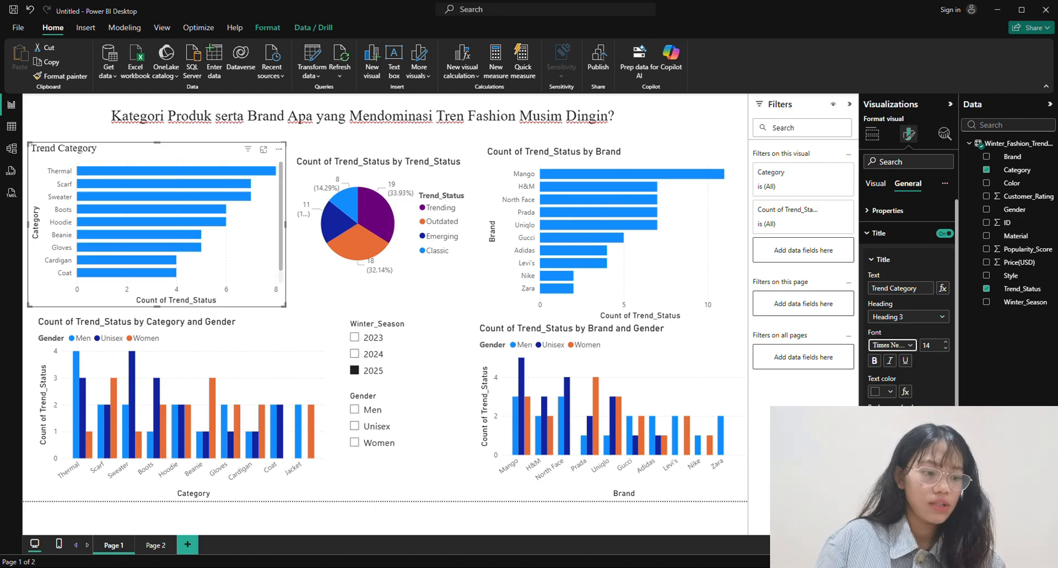
click(890, 450)
click(719, 452)
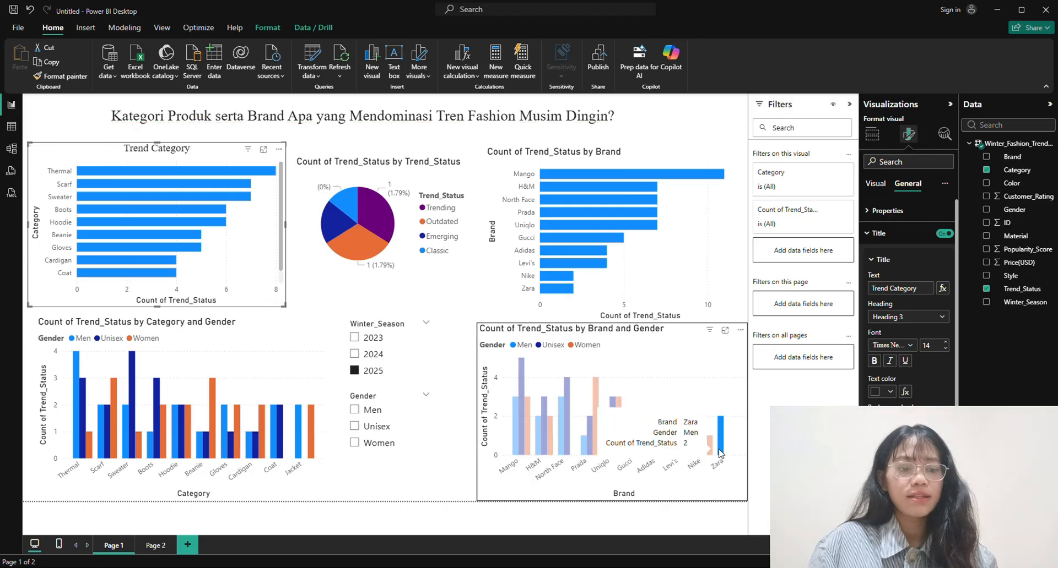
click(725, 451)
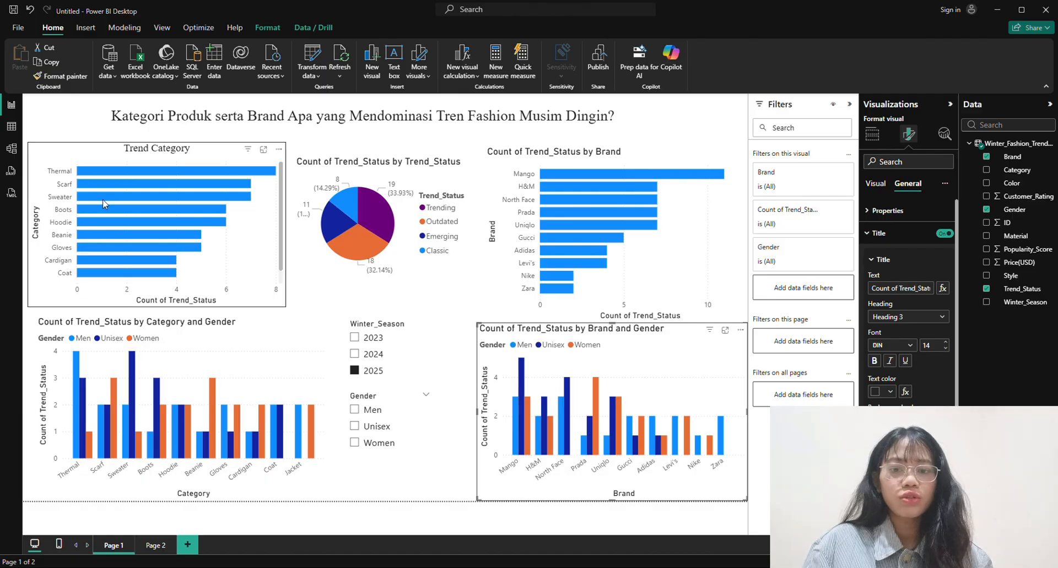
Step: Recolour all bars of the Trend Category chart with the 50% darker shade of the pink theme colour
click(260, 257)
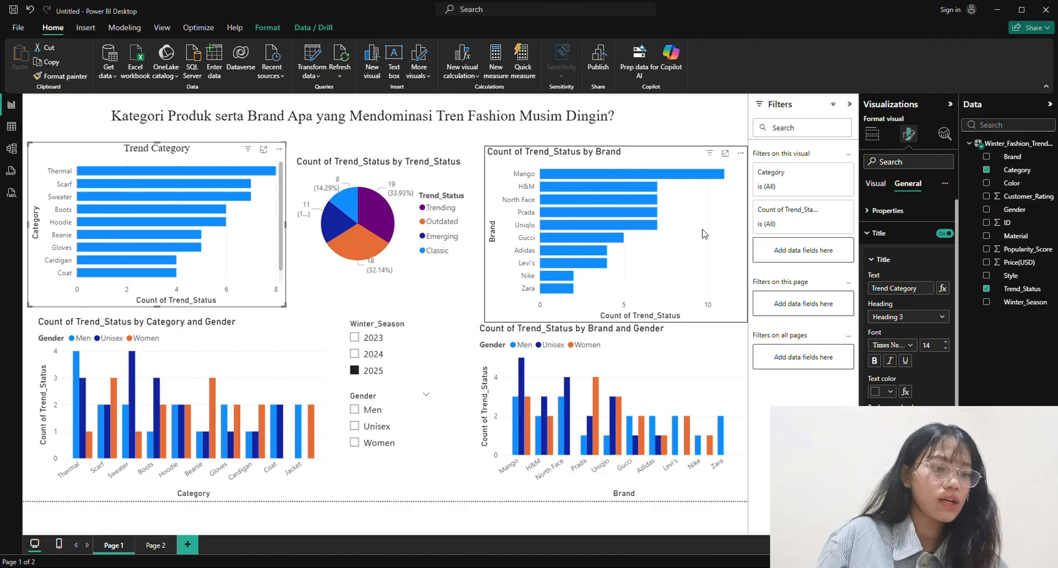
click(877, 184)
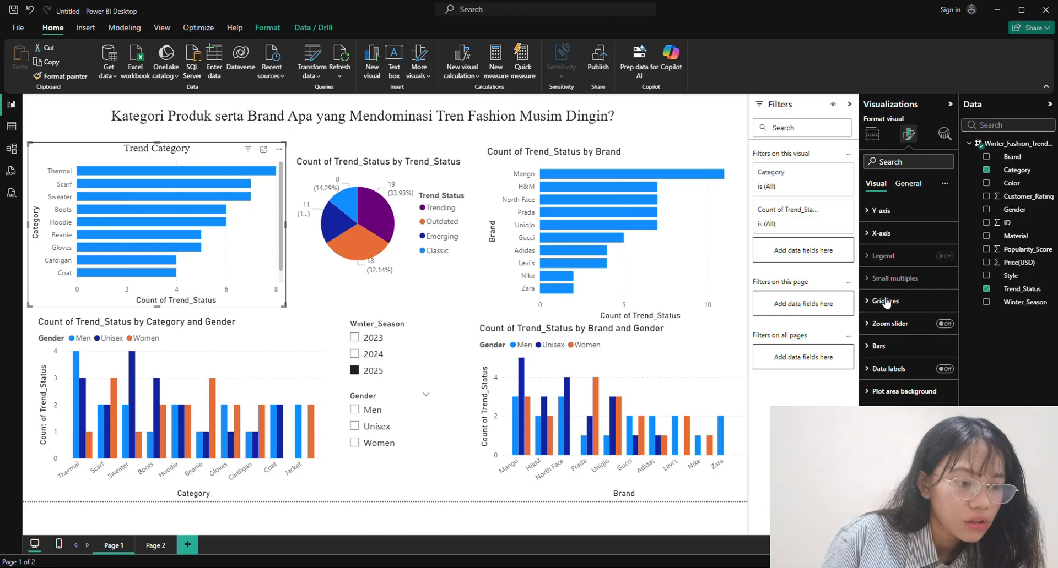
click(881, 345)
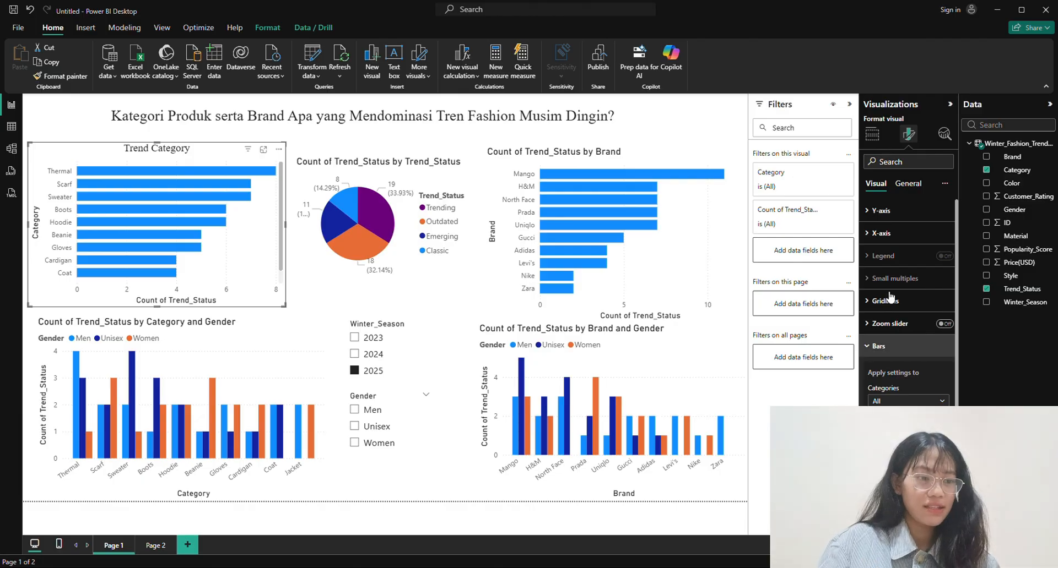
scroll(903, 348, down, 3)
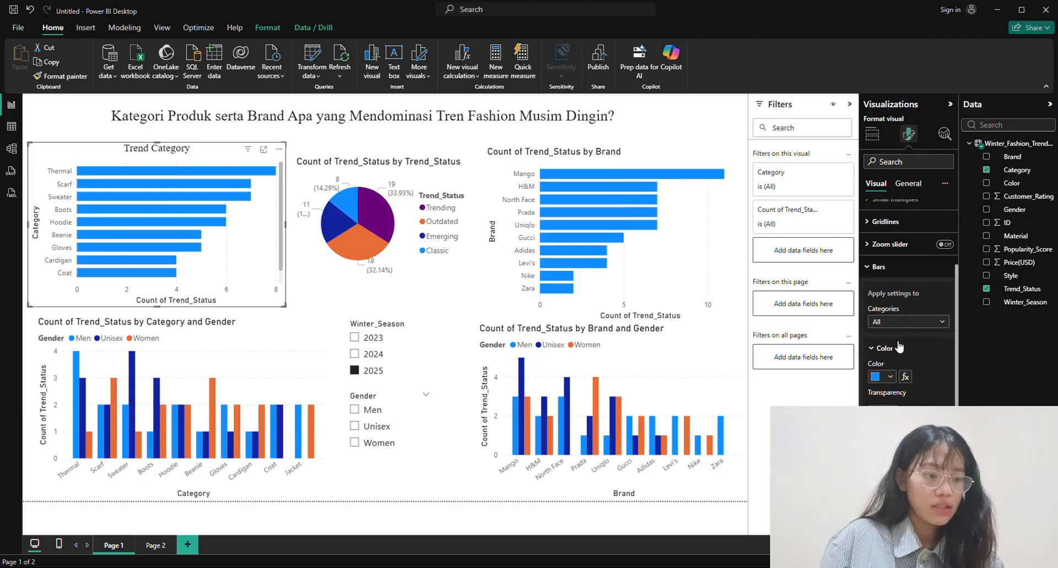
click(889, 377)
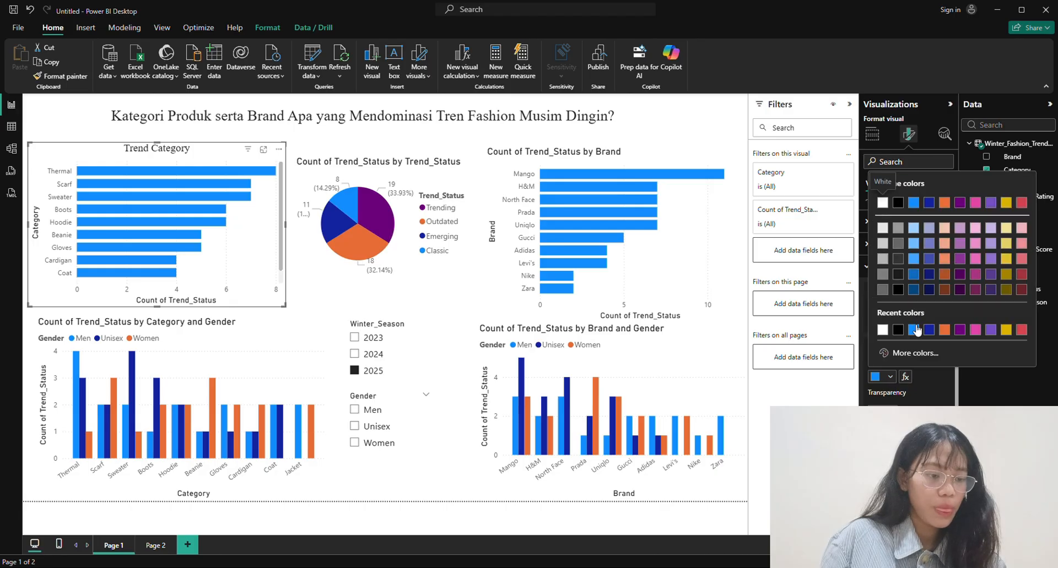
click(887, 378)
click(888, 377)
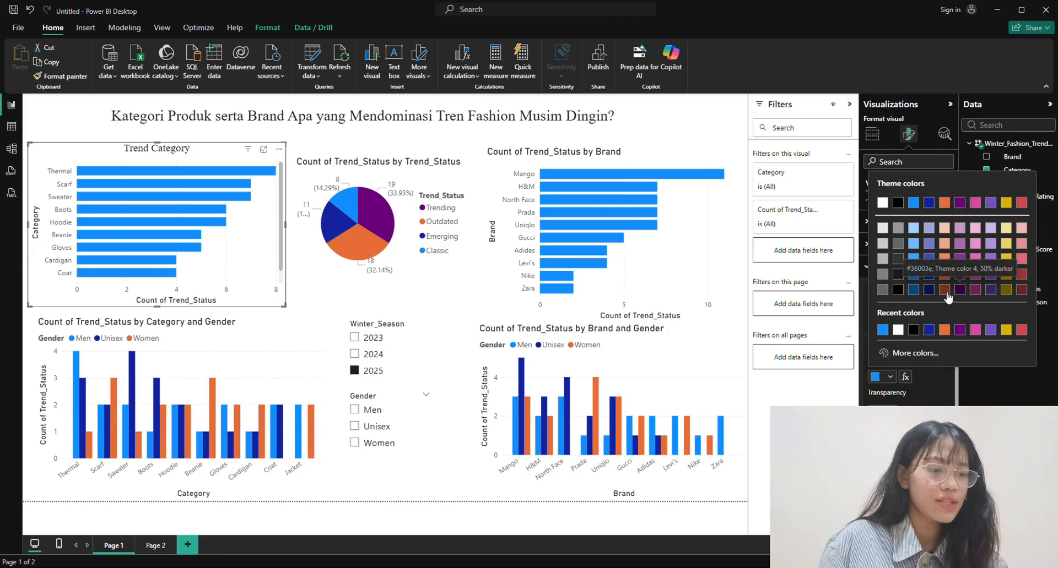
click(975, 290)
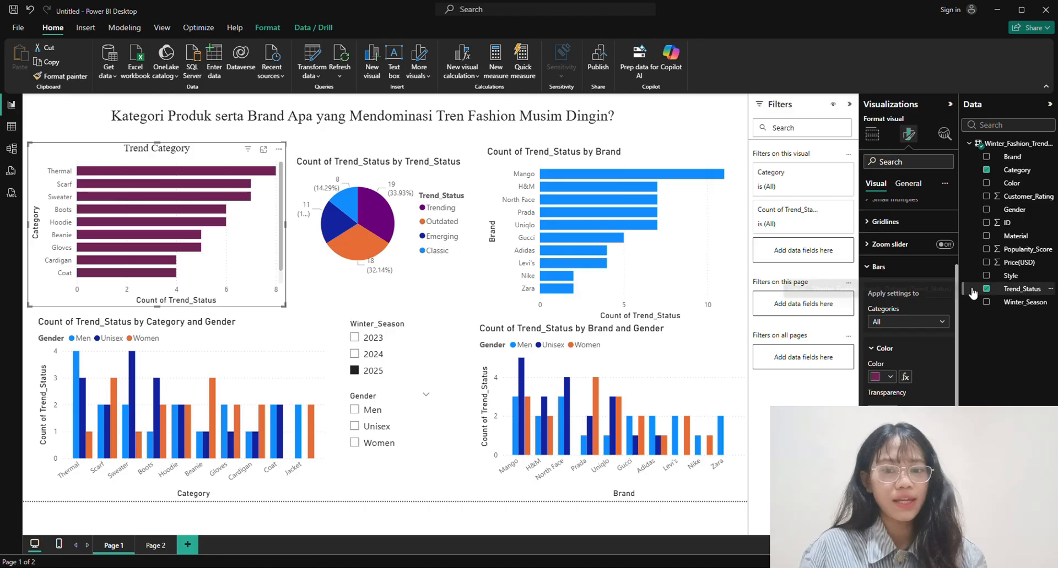
Step: Recolour all bars of the Trend Category chart with a dark brown shade of the orange theme colour, and check Page 2
click(893, 376)
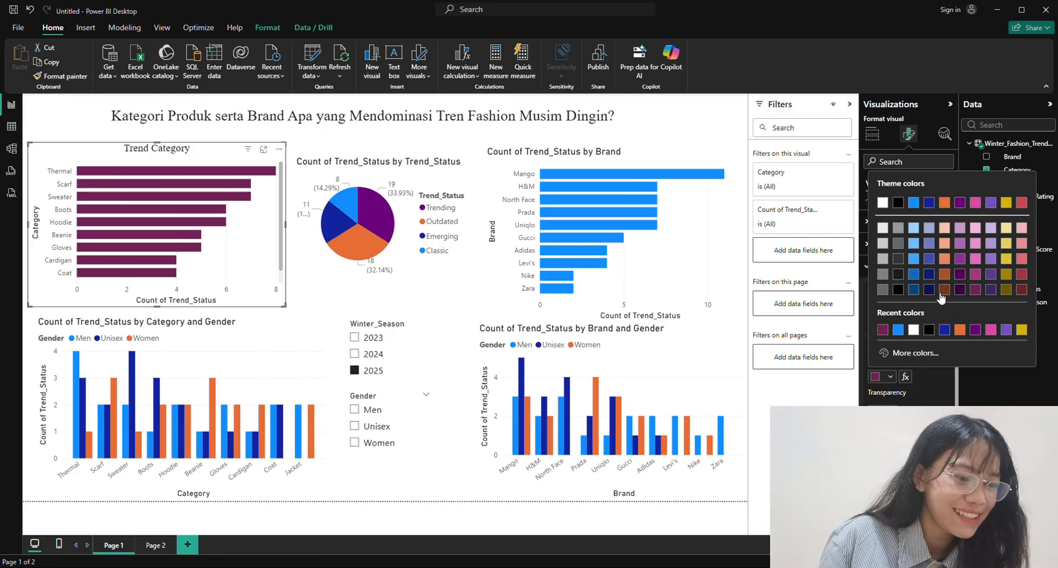
click(944, 274)
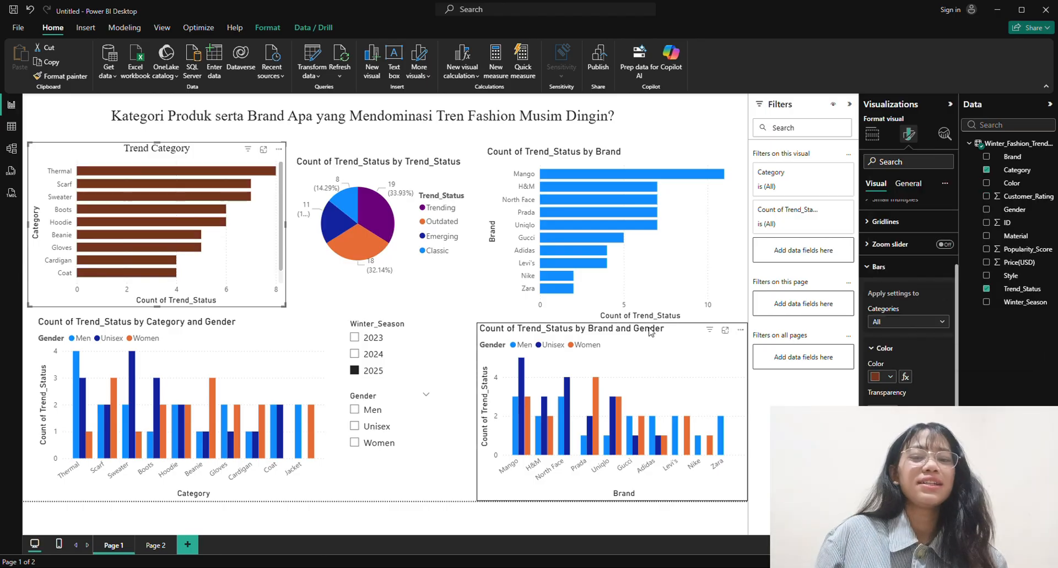
click(480, 315)
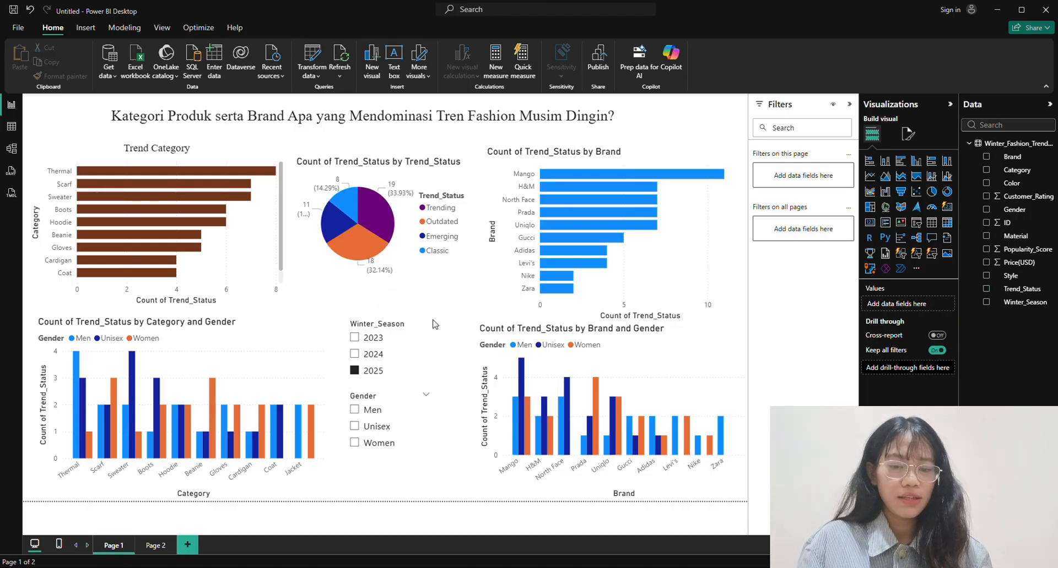
click(147, 546)
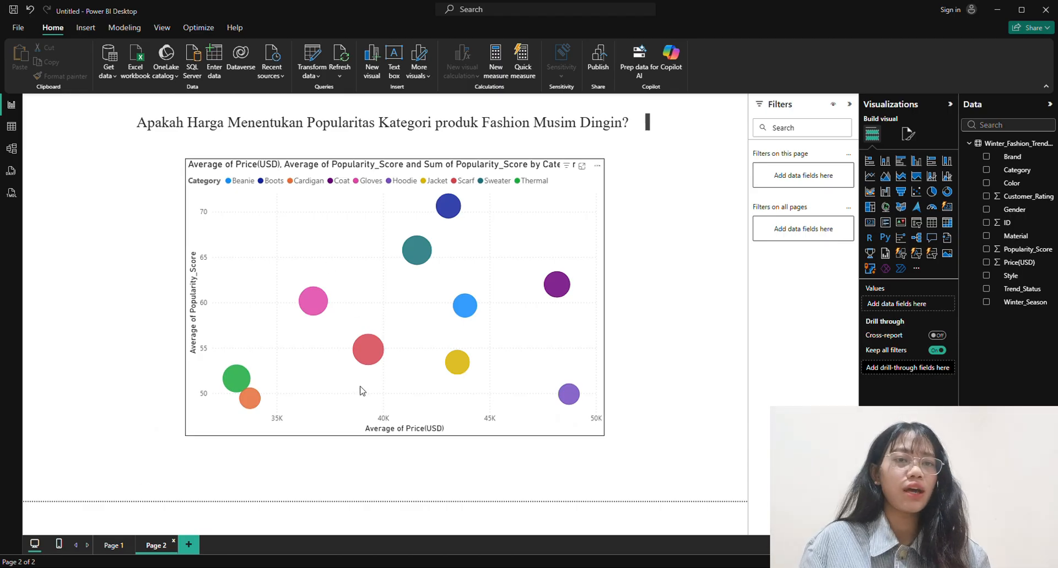
click(112, 545)
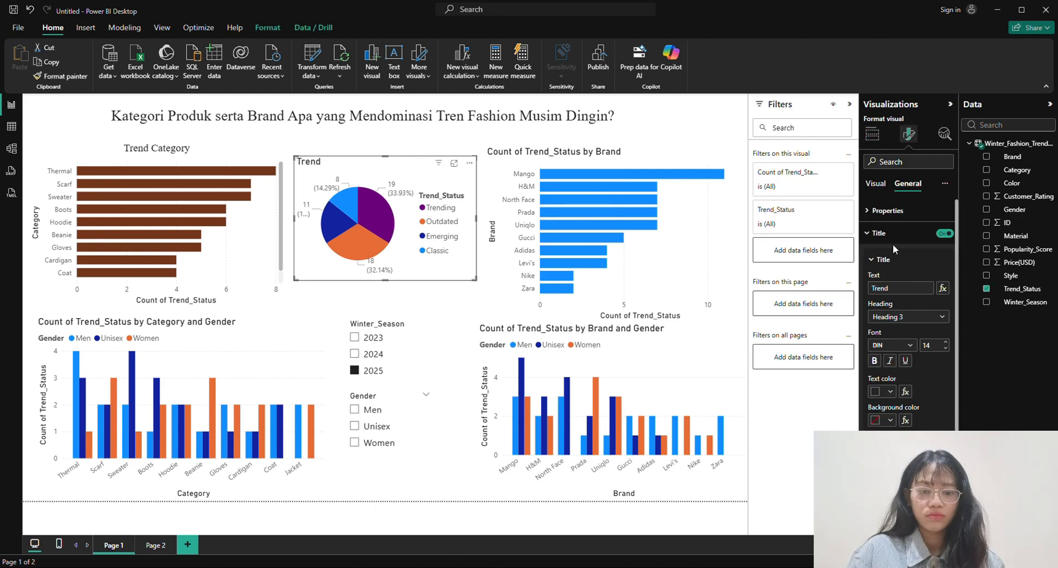
Step: Title the pie chart "Brand (Trend)" in centred Times New Roman, and the bar chart of brands "Trend for Brands"
click(891, 345)
click(364, 235)
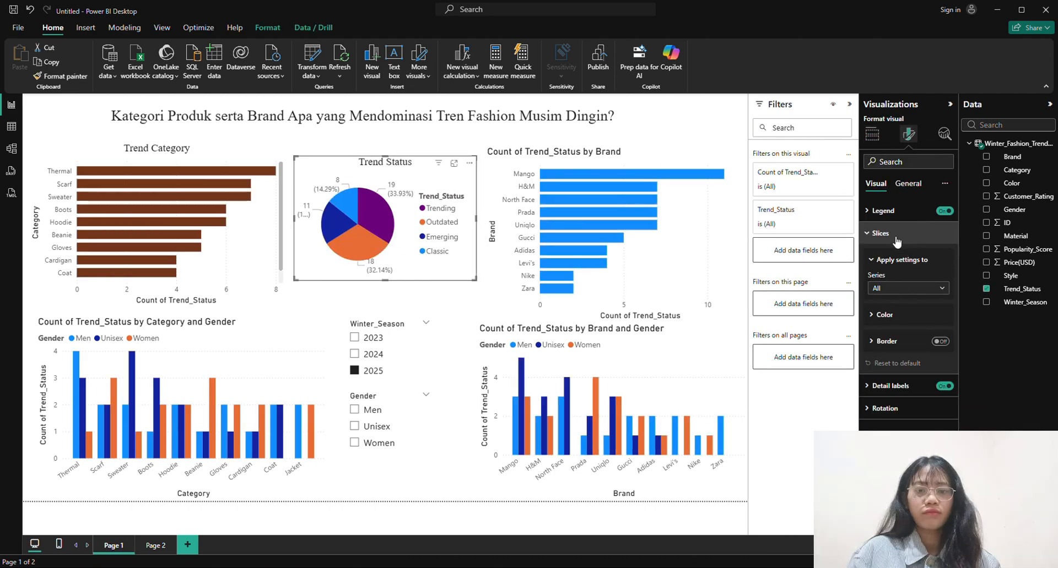
click(911, 288)
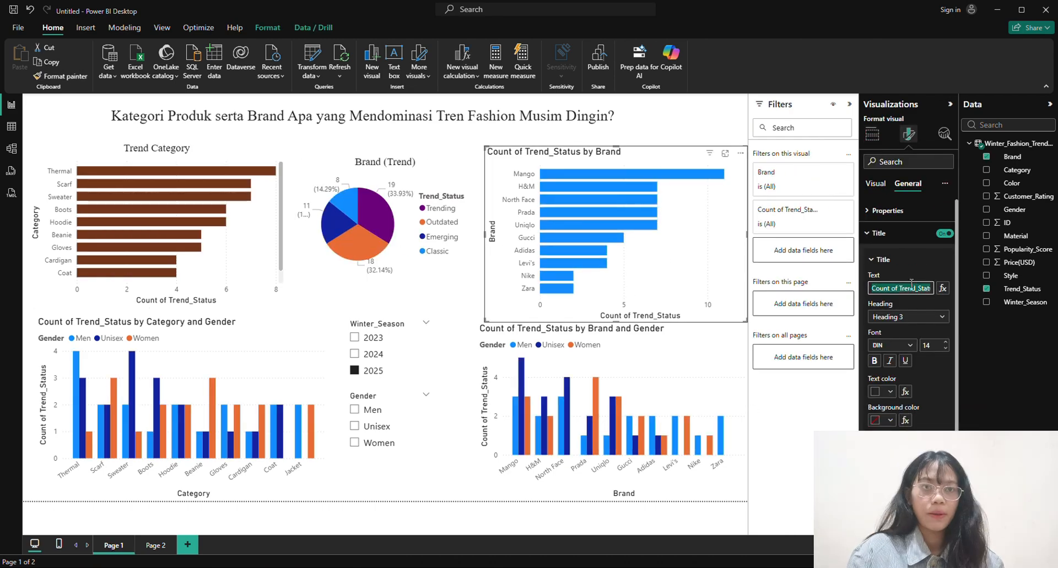
text(Trend for Brands)
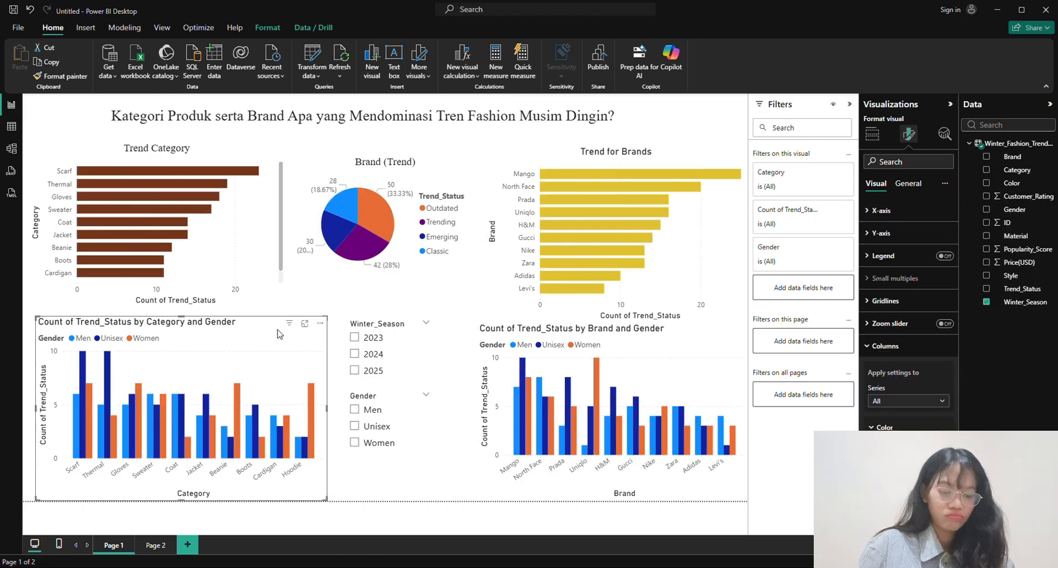
Step: Title the category column chart "Category + Gender", and recolour both gender charts' series: Men navy, Unisex light purple, Women light red
text(Category + Gender)
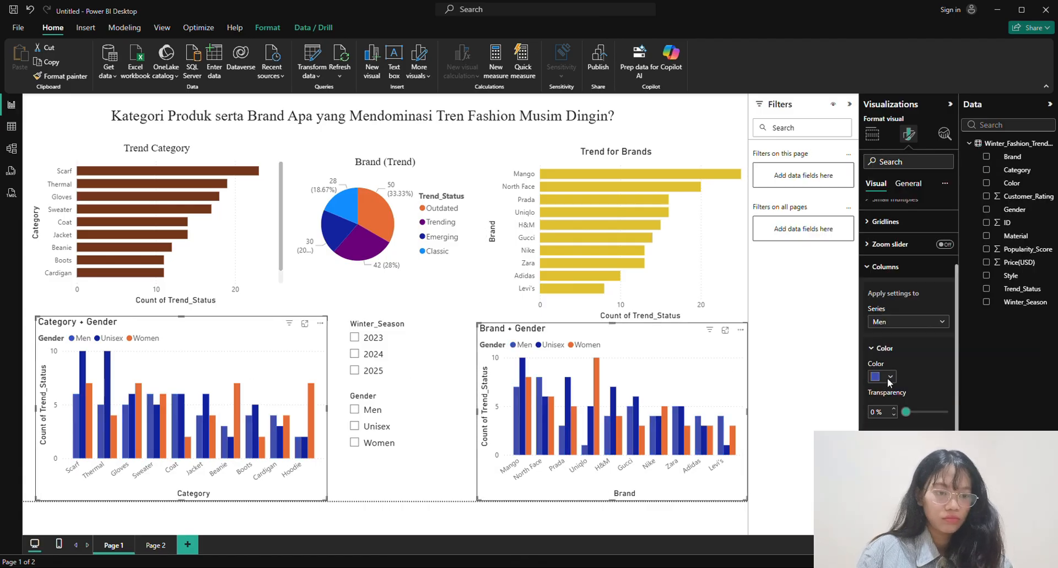
click(888, 377)
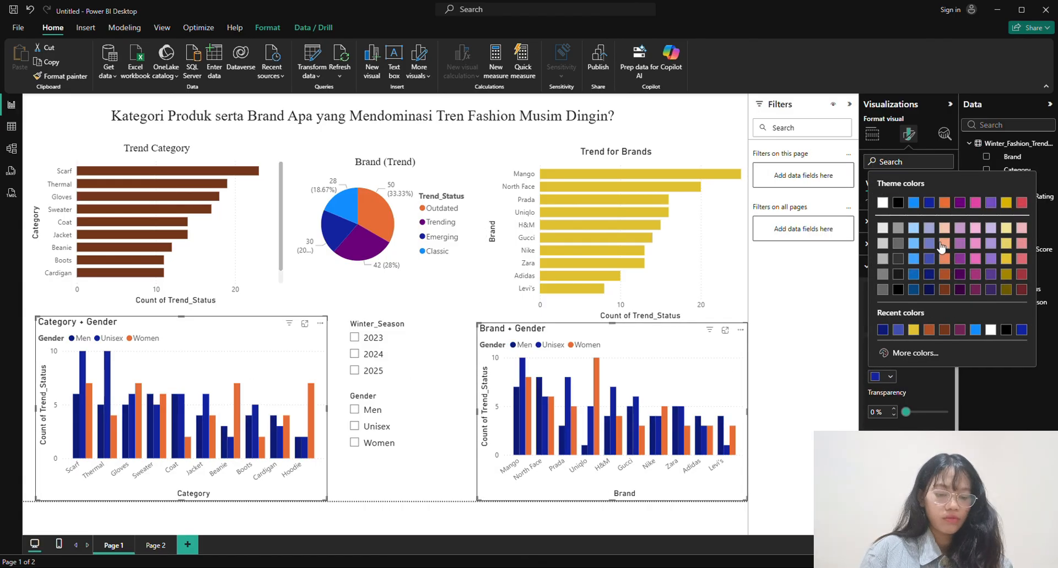
click(912, 304)
click(930, 325)
click(900, 362)
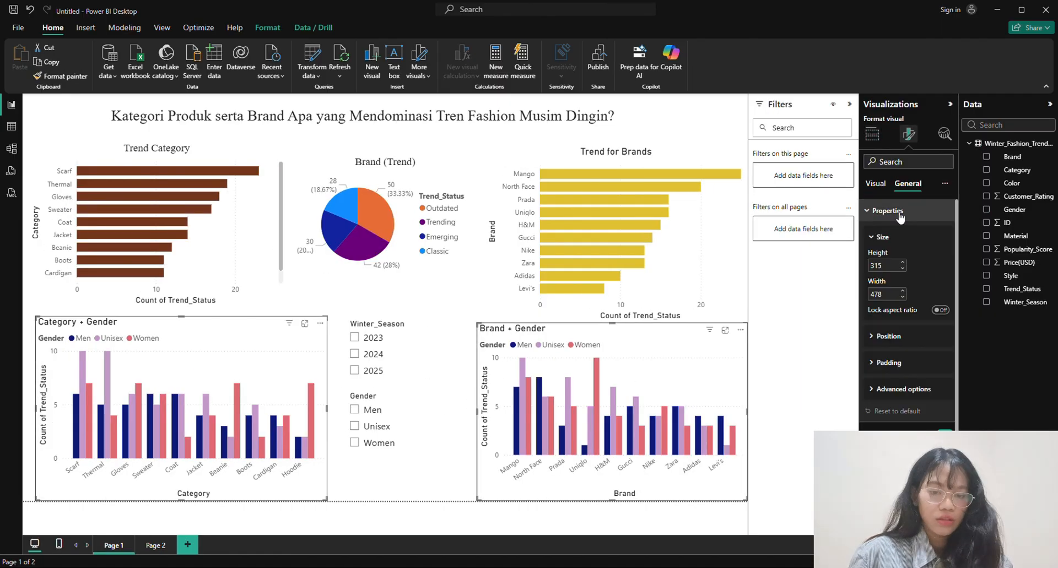
Step: Set both gender chart titles in centred Times New Roman, and recolour the Trend for Brands bars light tan with a custom colour
click(891, 346)
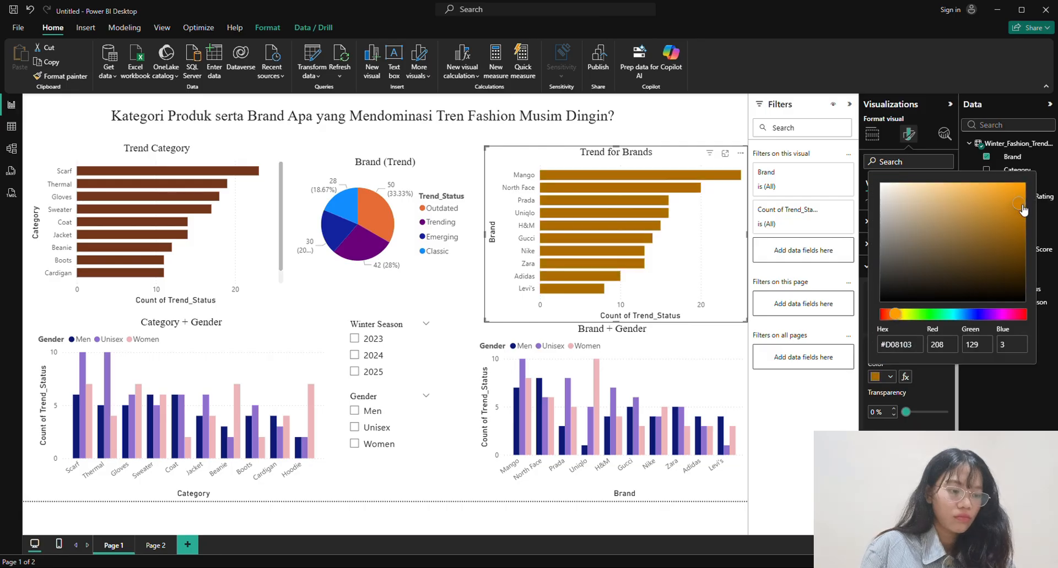
click(928, 205)
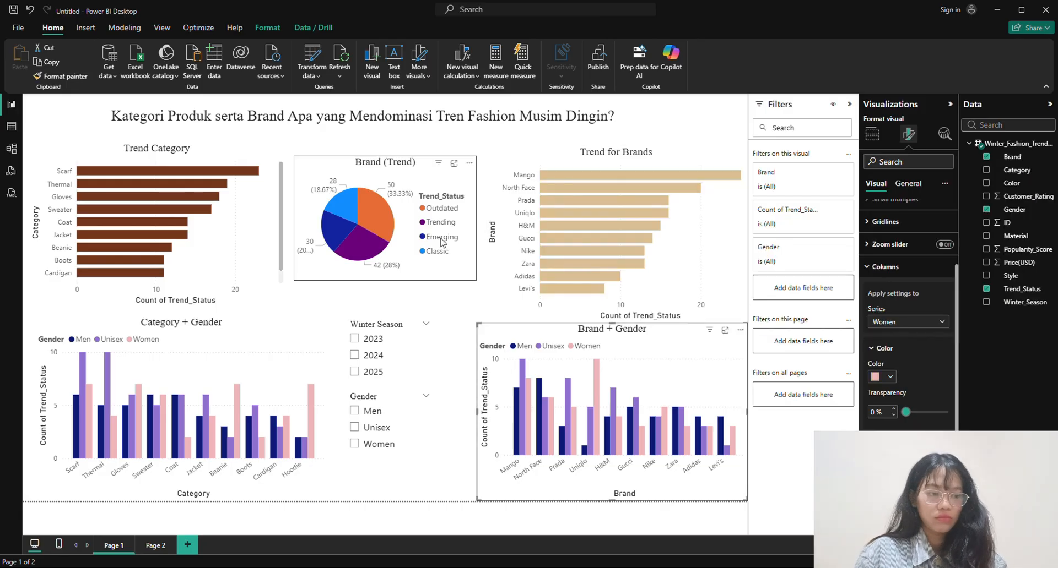
Step: Recolour the Brand (Trend) pie slices: Outdated light pink, Trending indigo blue, Emerging light purple and Classic grey
click(891, 342)
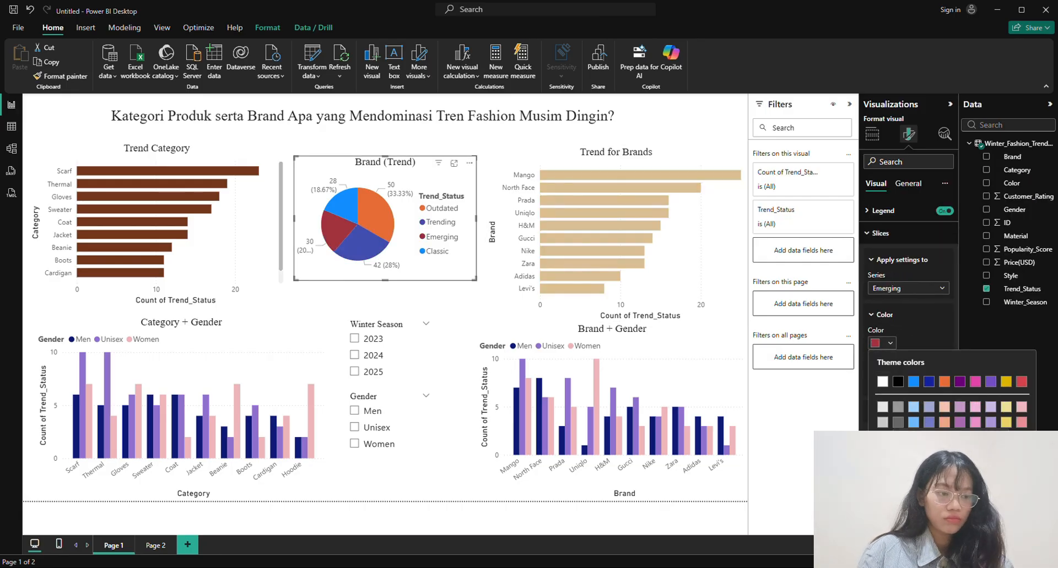
click(936, 385)
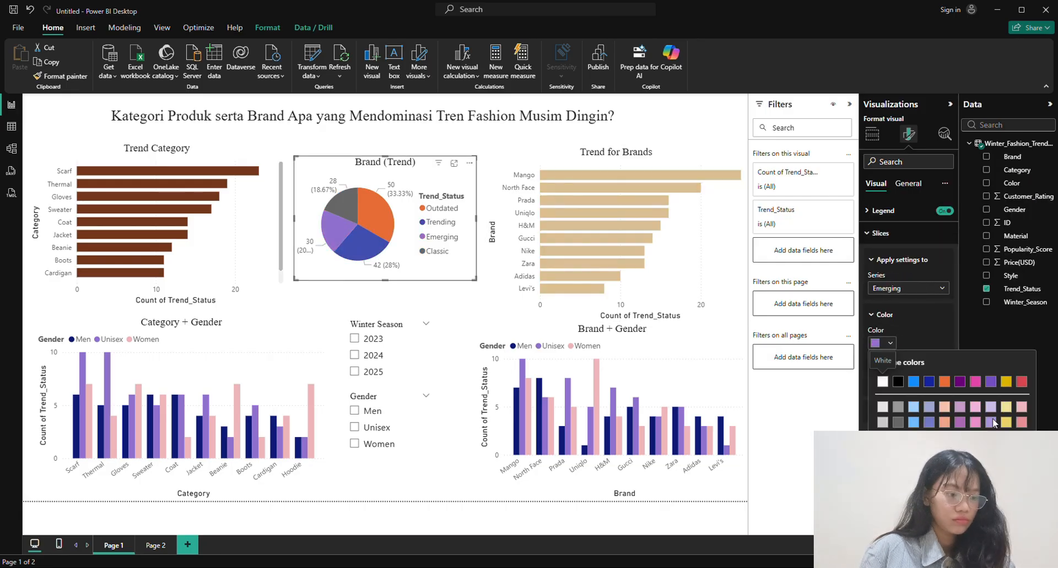
click(936, 385)
click(889, 342)
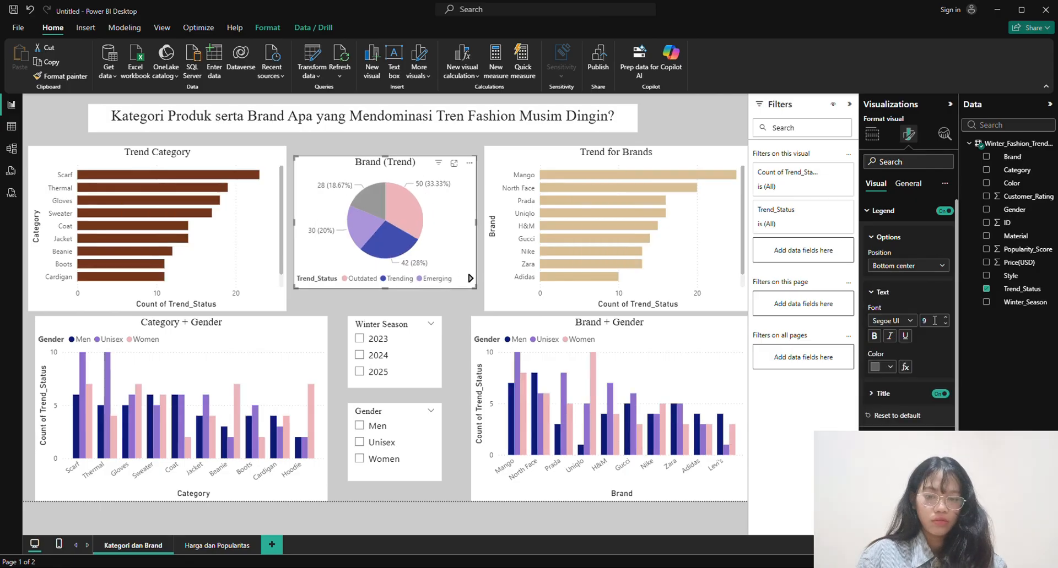
Step: Set the Brand (Trend) pie chart's legend text size to 8, and check the Harga dan Popularitas page
key(BackSpace)
text(8)
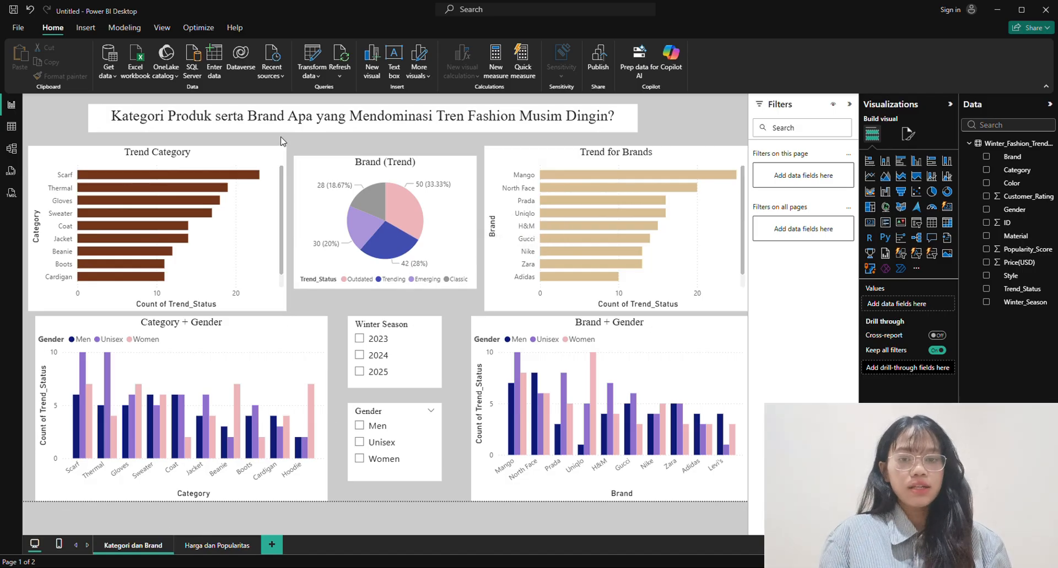
click(194, 549)
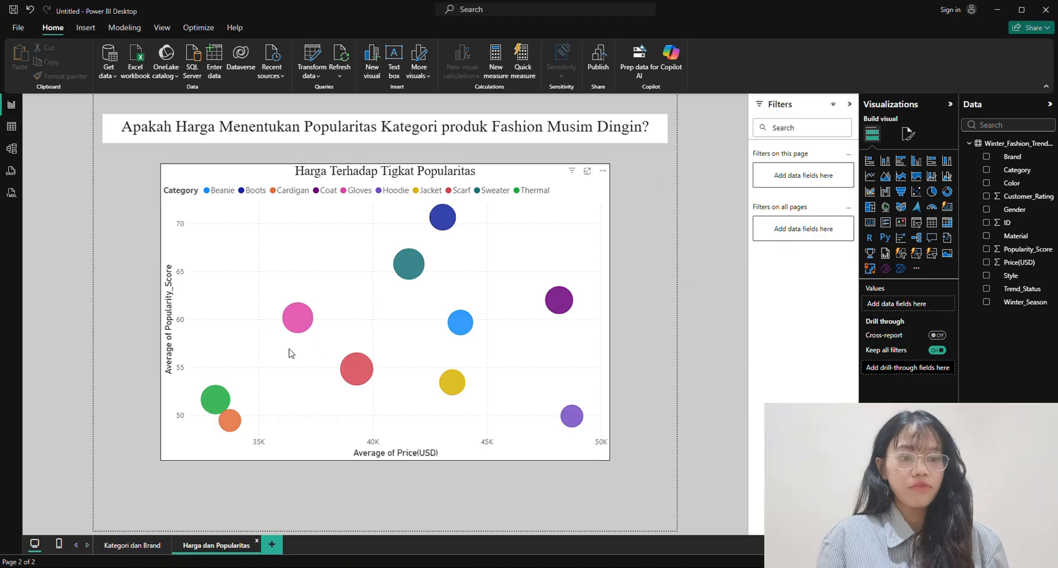
click(141, 545)
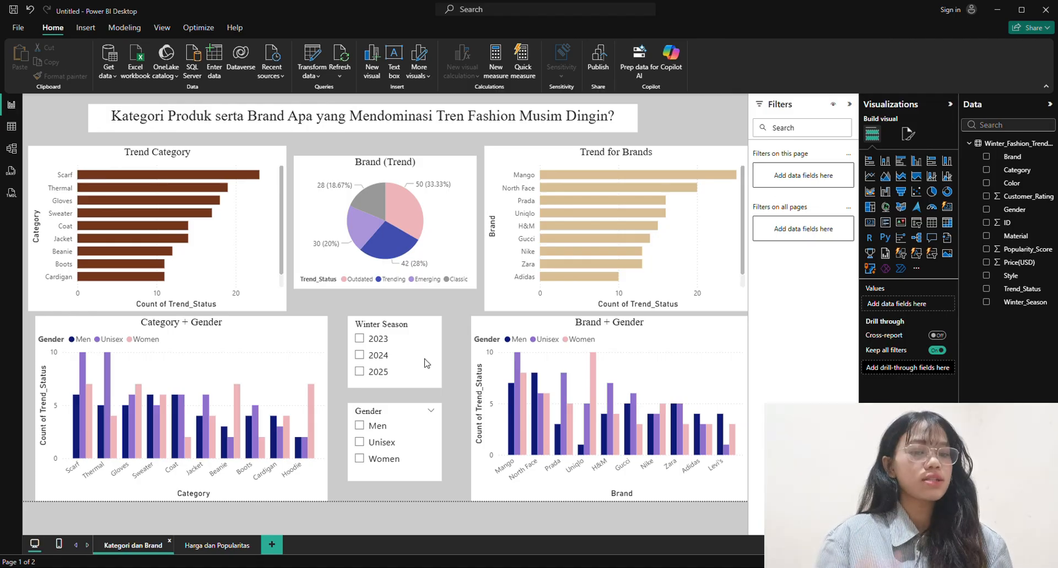
Step: Widen the Trend Category chart to the page's left edge, and shift the page heading text box slightly to the right
click(240, 266)
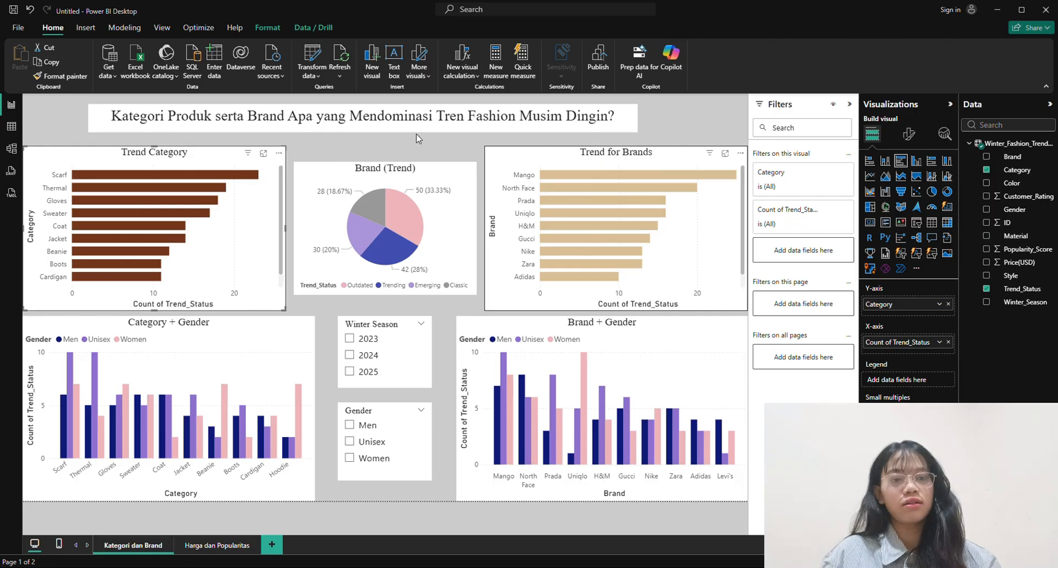
click(345, 132)
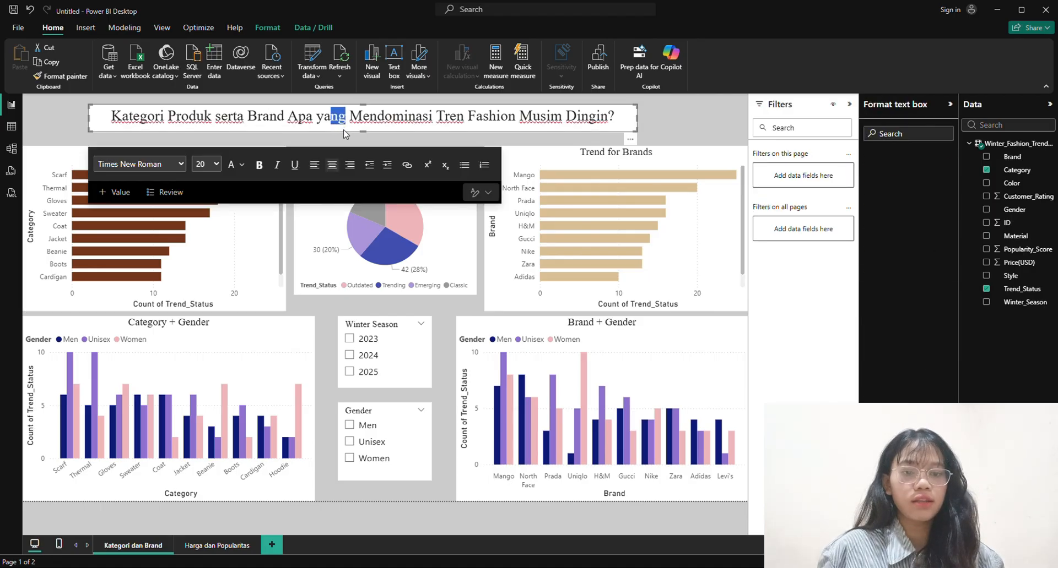
drag(344, 132, 353, 130)
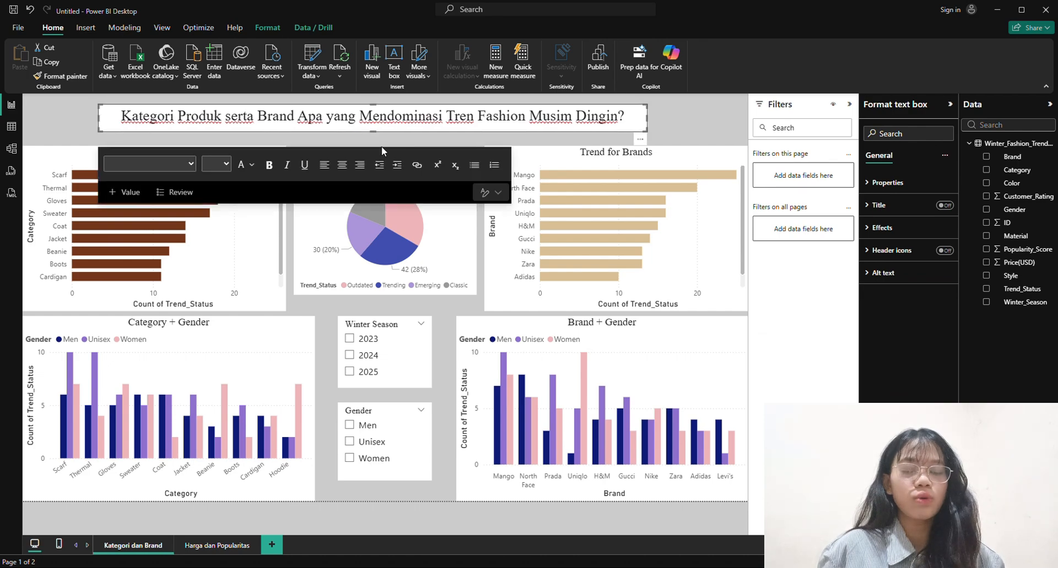
click(321, 135)
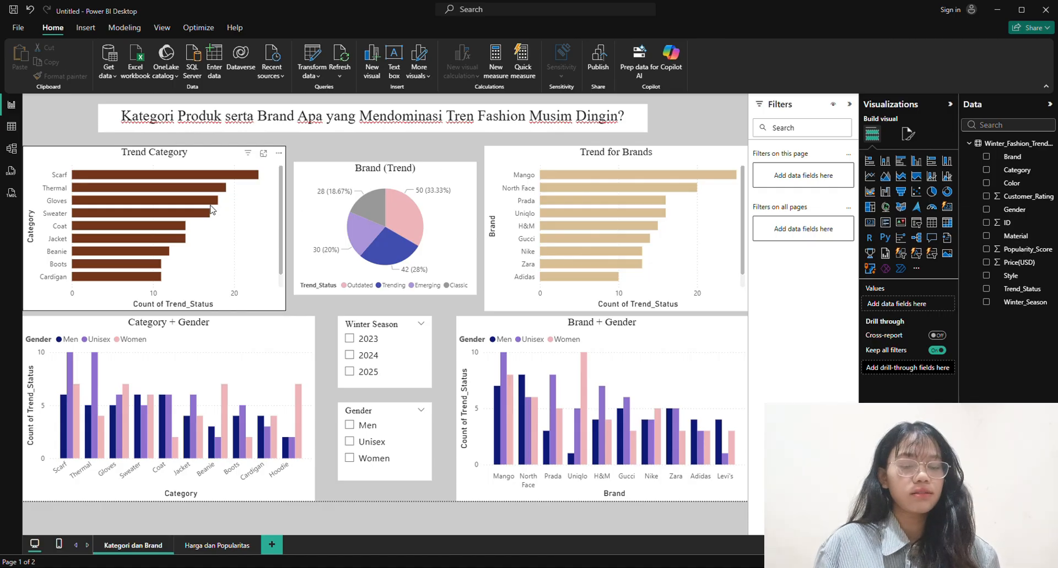
Step: Compare the category, status and brand charts for all seasons, Winter Season 2023 and 2025, and clear the season filter
mouse_move(206, 180)
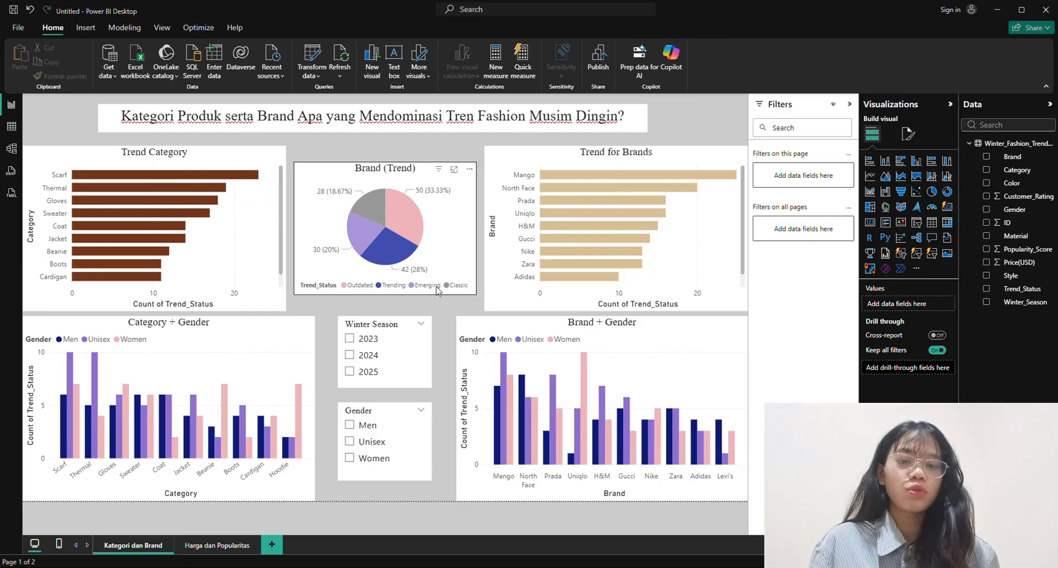
mouse_move(582, 232)
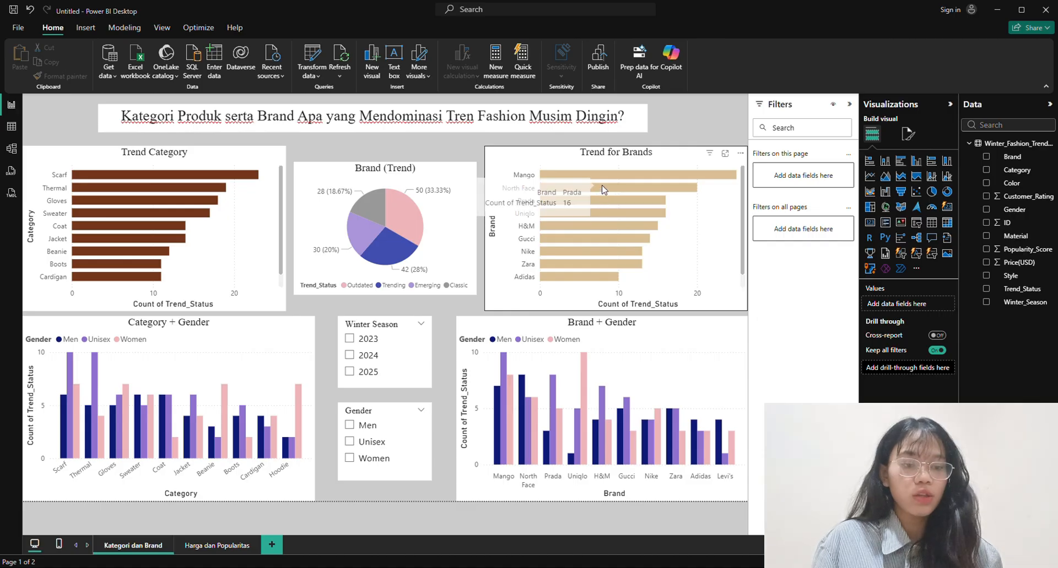
mouse_move(603, 174)
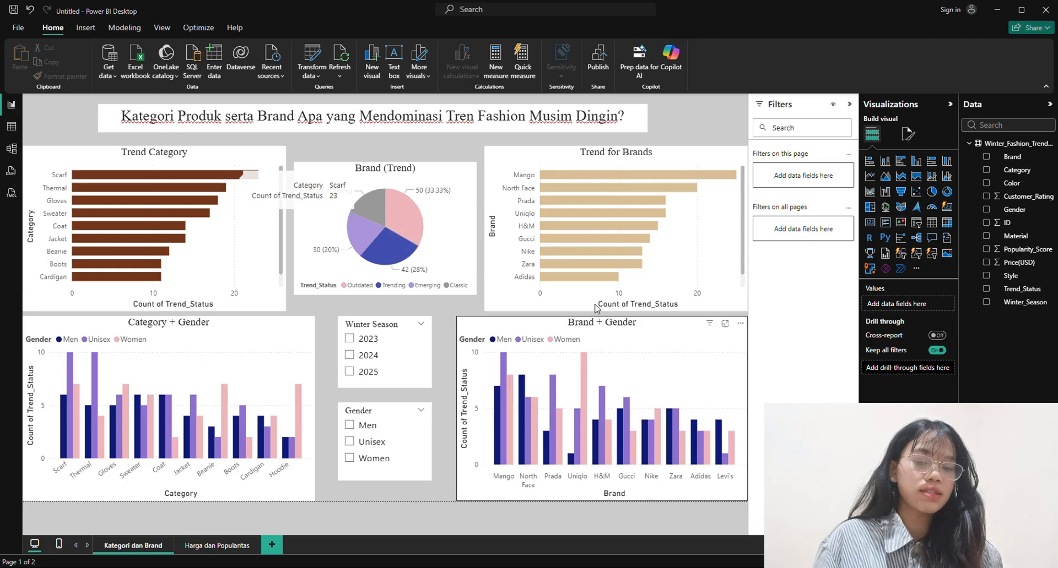
mouse_move(621, 227)
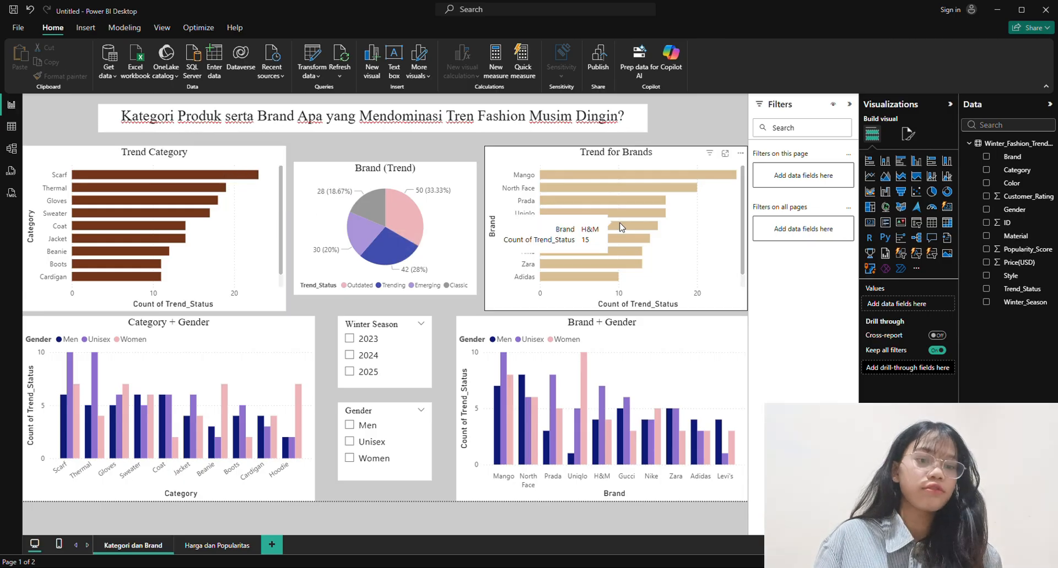
click(350, 339)
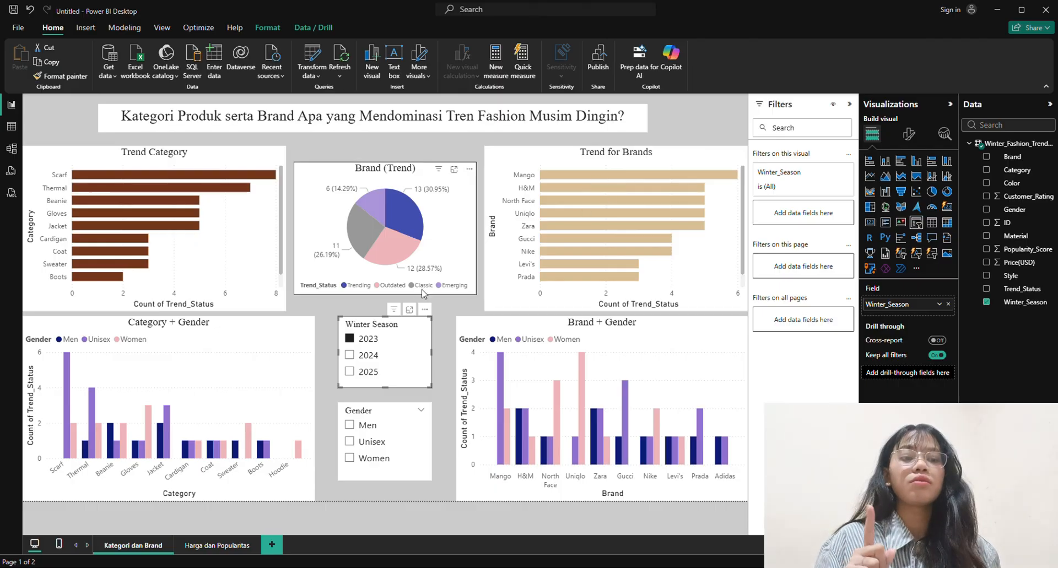
click(348, 372)
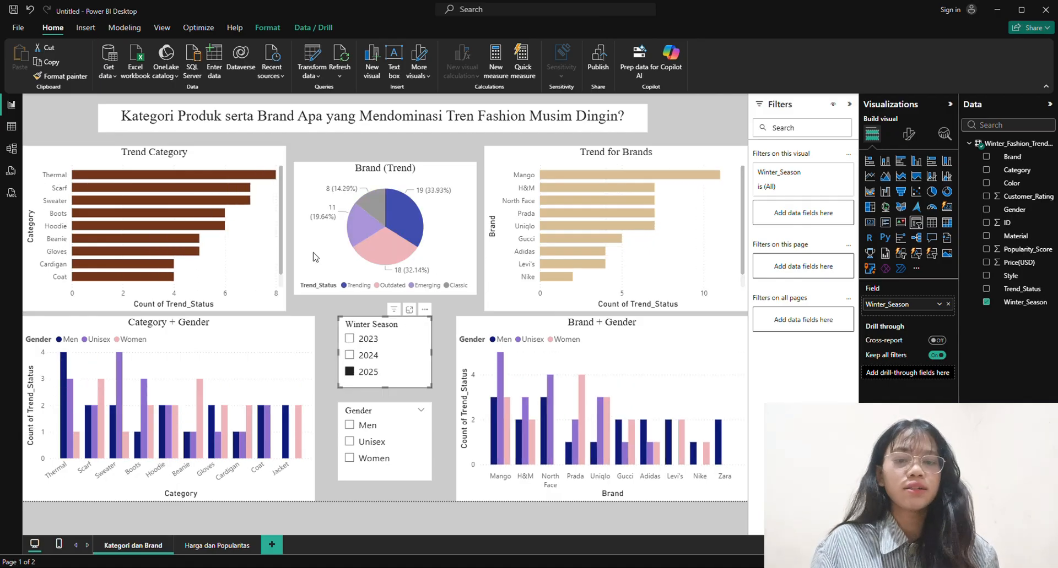
mouse_move(254, 179)
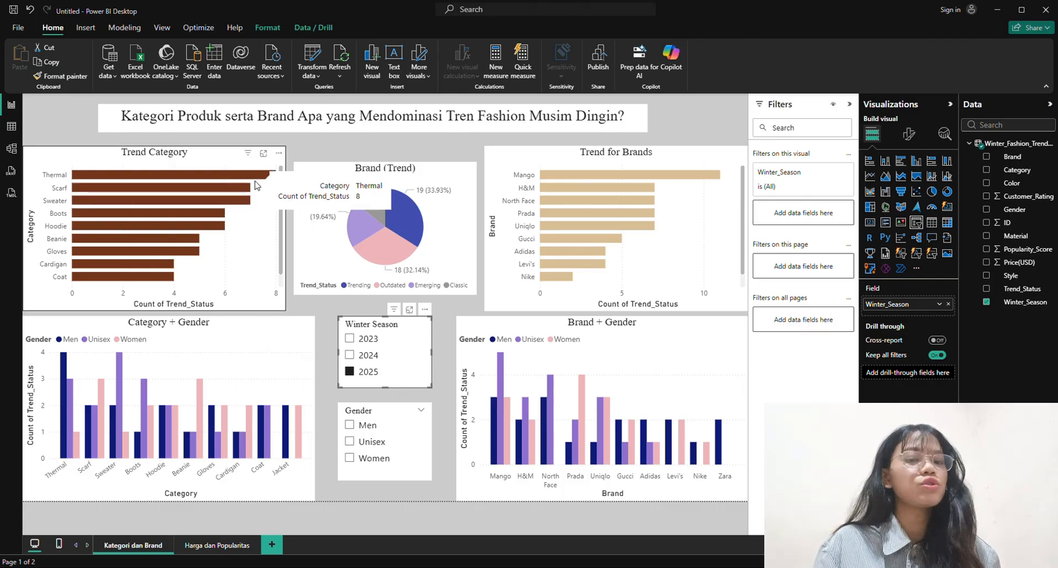
click(349, 371)
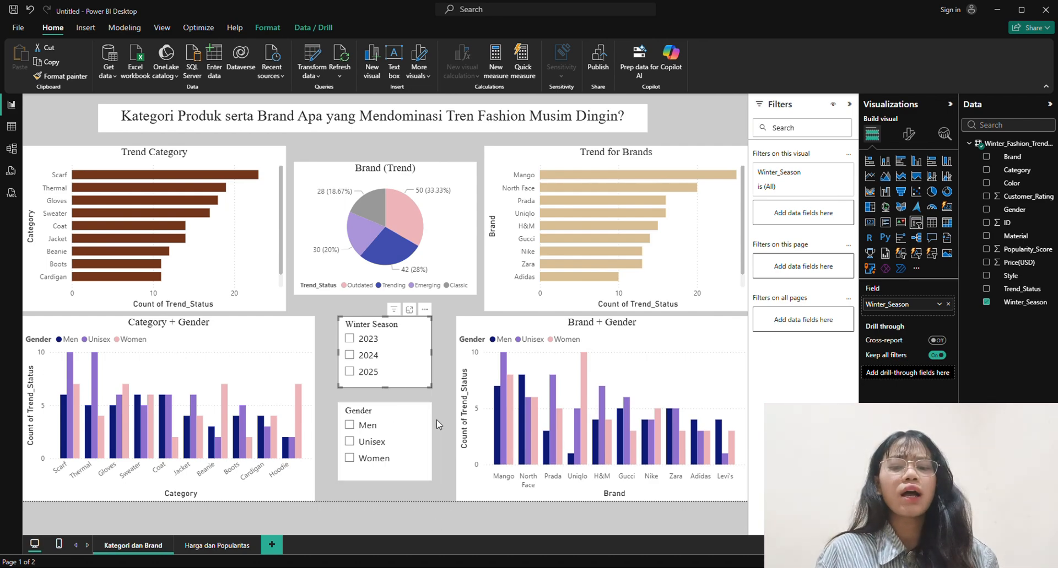
Step: Compare the charts for Women and for Men using the Gender slicer, and clear the gender filter
click(350, 458)
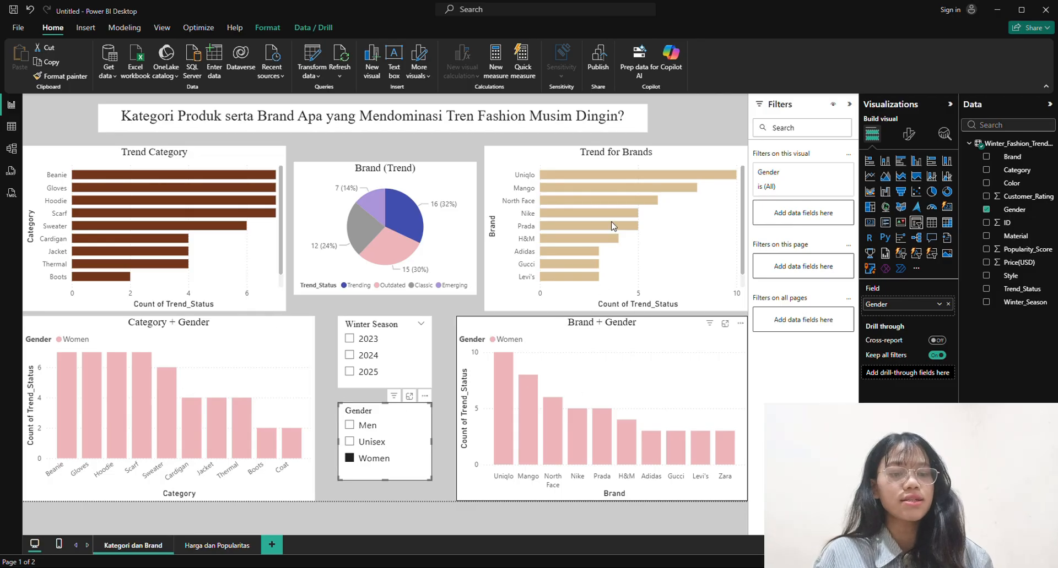
click(349, 459)
click(351, 427)
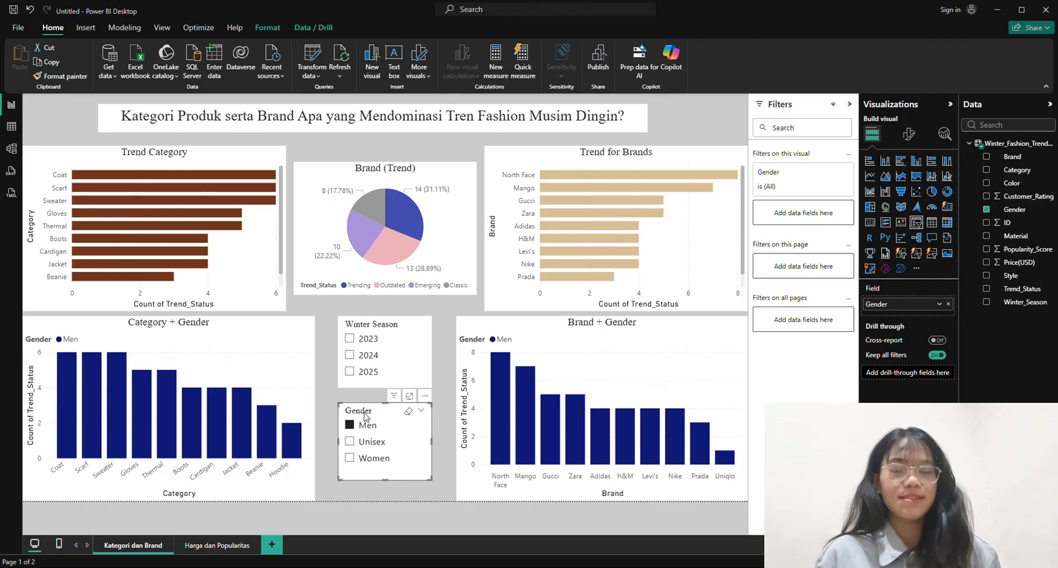
click(350, 425)
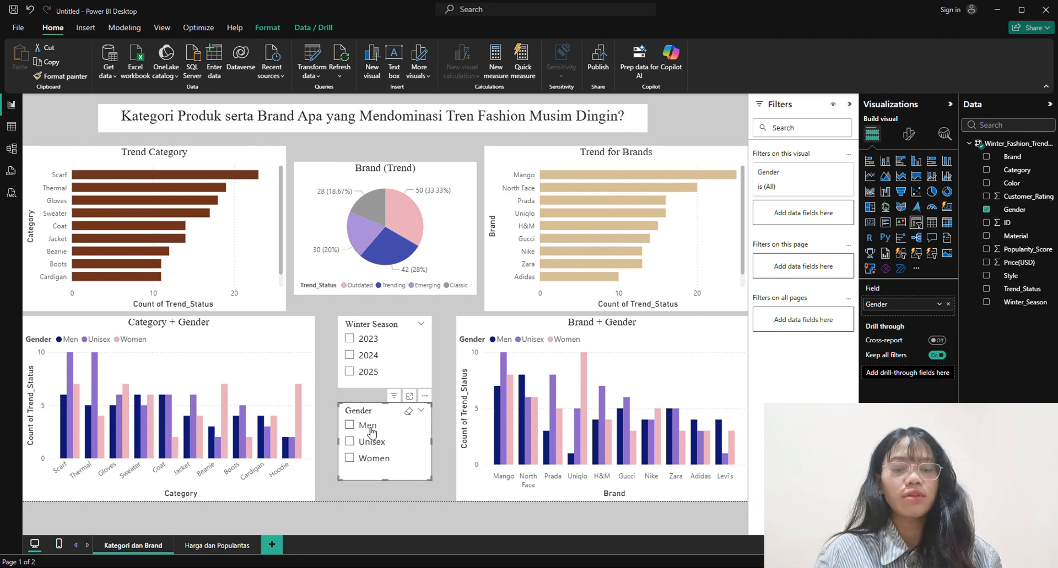
click(447, 389)
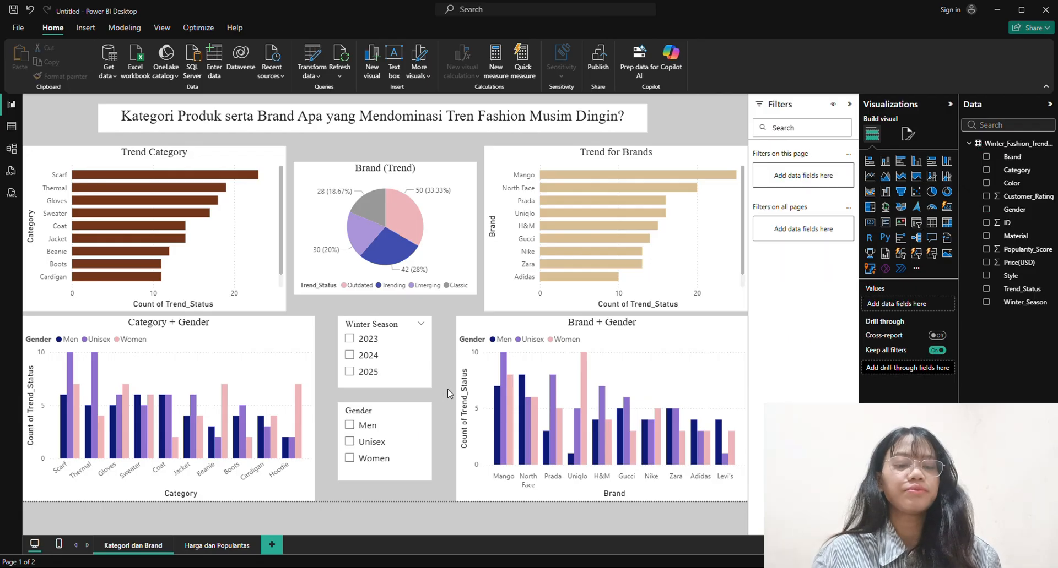
Step: Compare the category, status and brand charts for Unisex, season 2023, and Women in 2023, and clear the gender and season filters
click(349, 442)
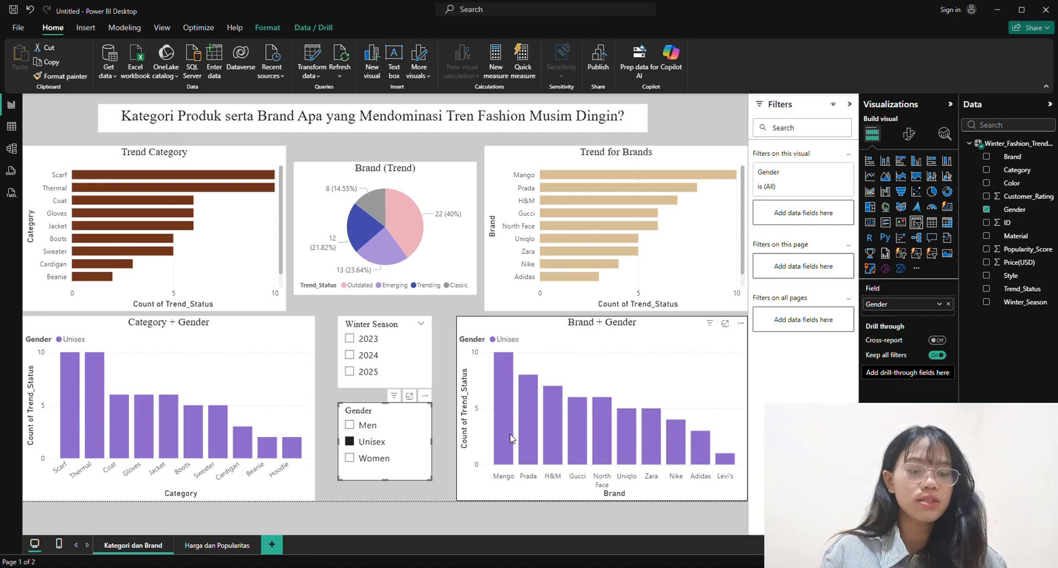
click(349, 442)
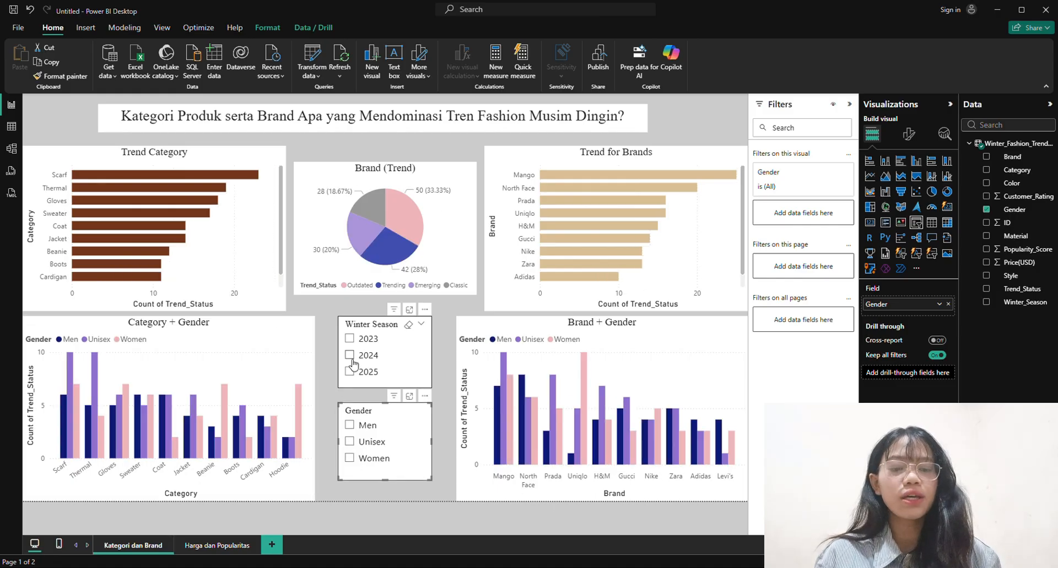
click(350, 341)
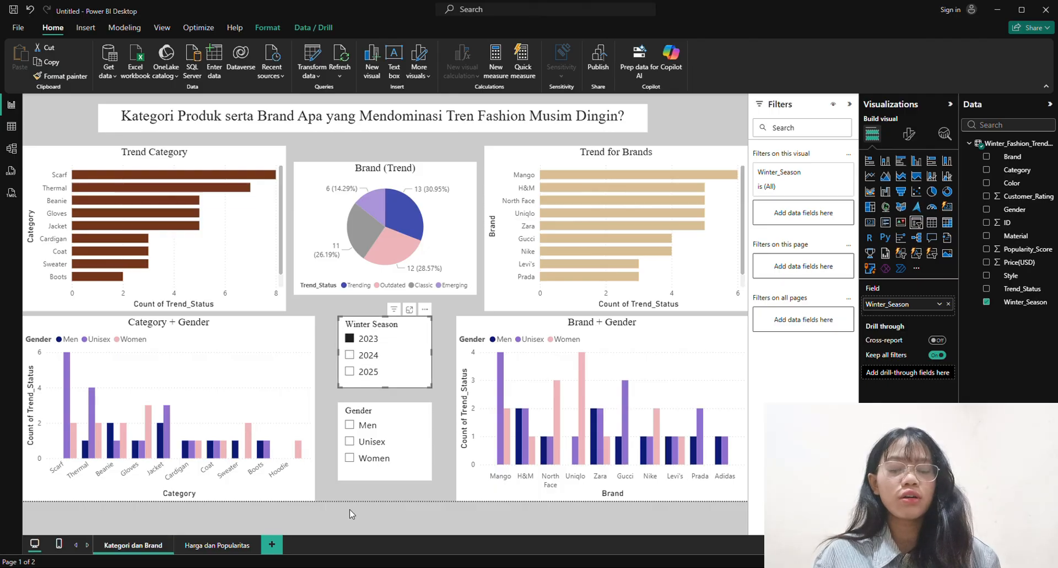
click(349, 459)
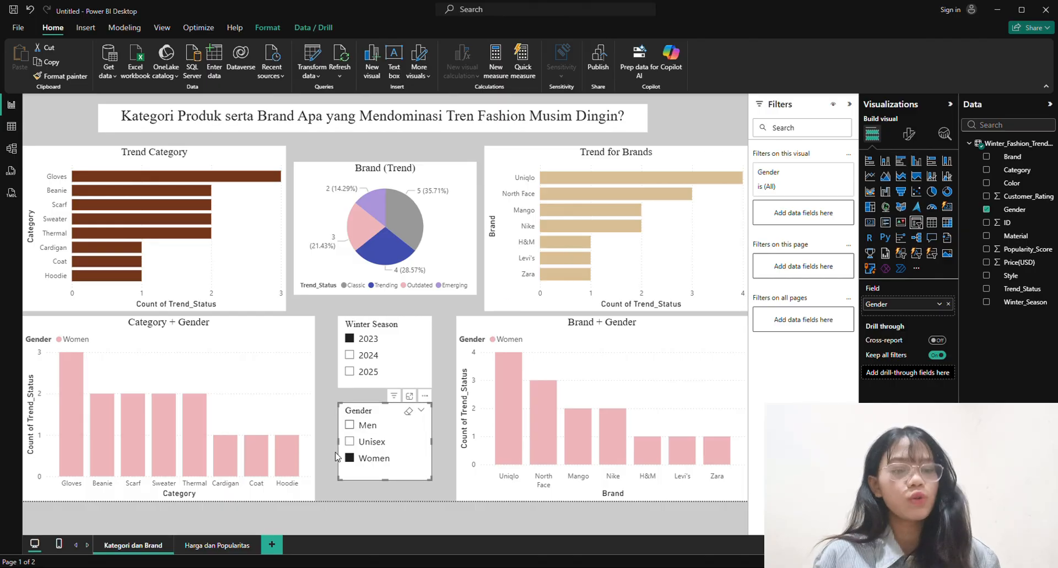
click(356, 460)
click(349, 339)
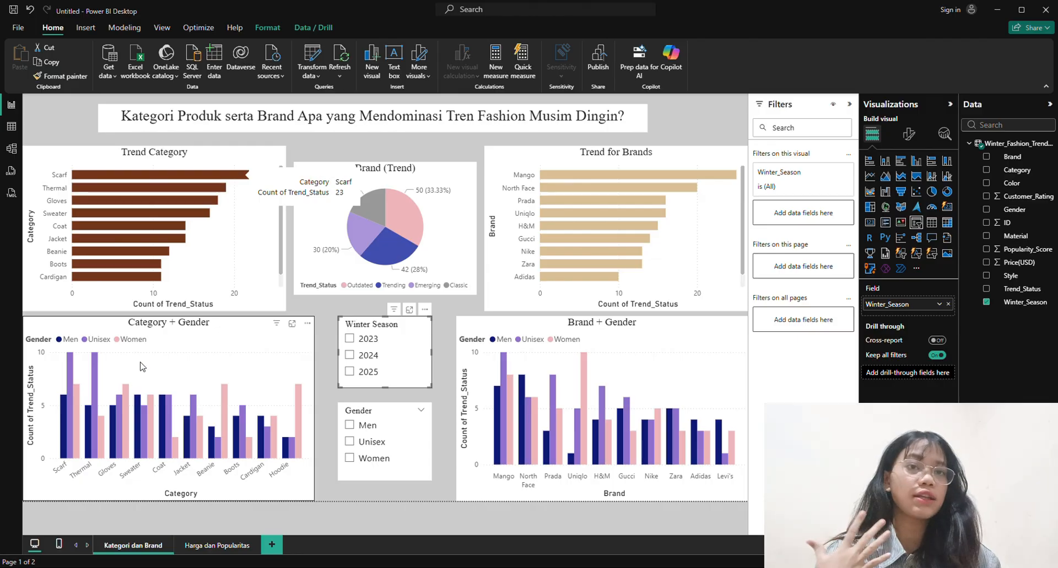
Step: Switch to the Harga dan Popularitas page and inspect the Thermal and Boots bubbles in the price versus popularity chart
click(223, 546)
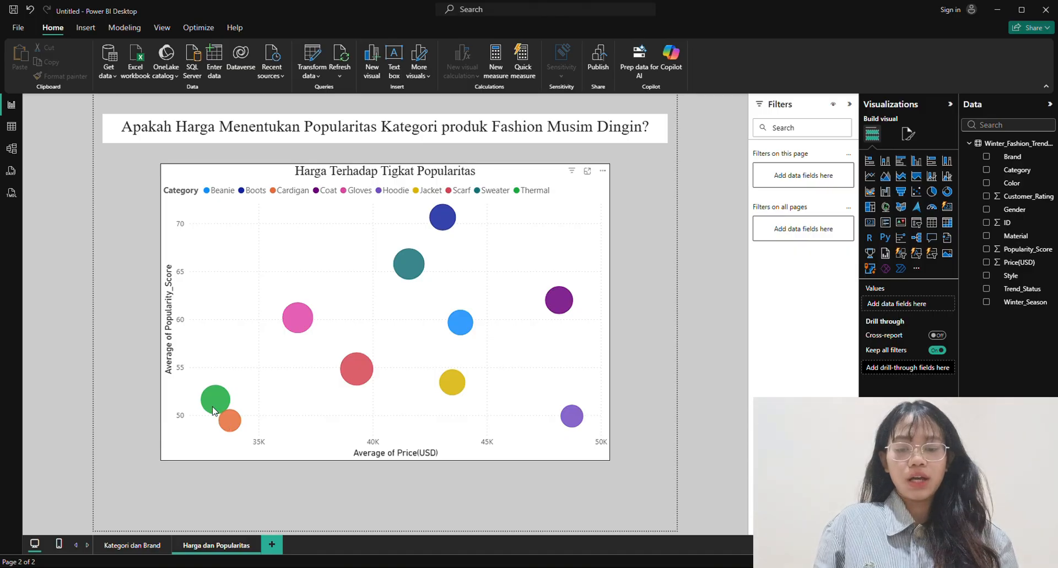
mouse_move(214, 411)
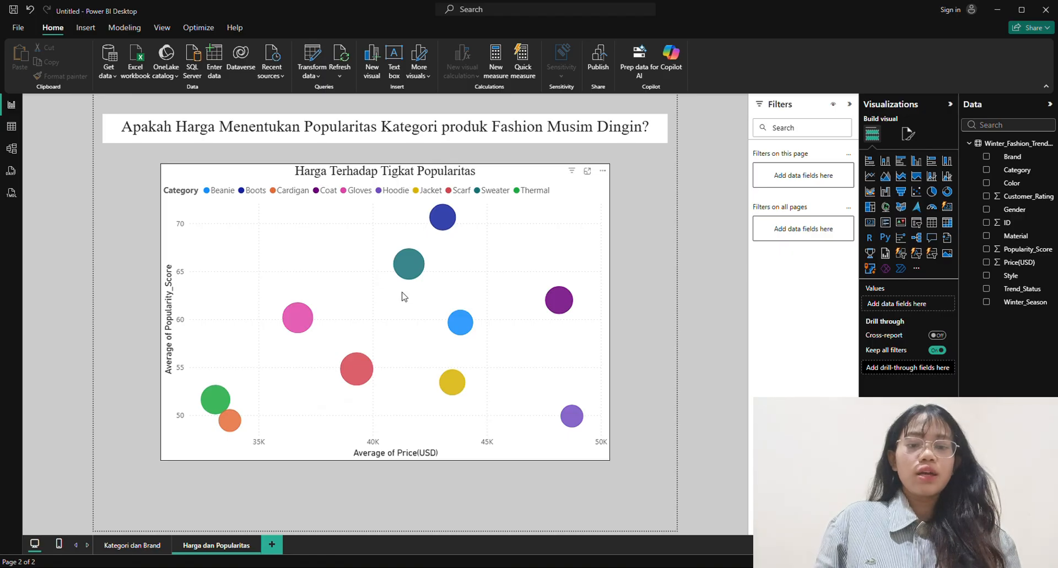
mouse_move(445, 225)
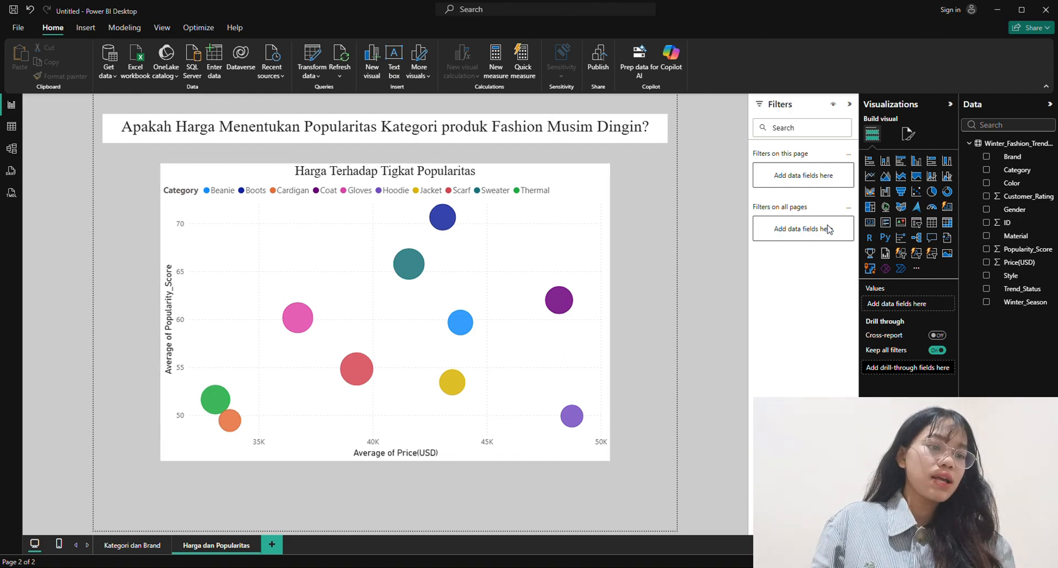
Step: Add a Winter_Season slicer, shrink it to fit its three options, and place it in the page's lower-right corner below the bubble chart
click(915, 223)
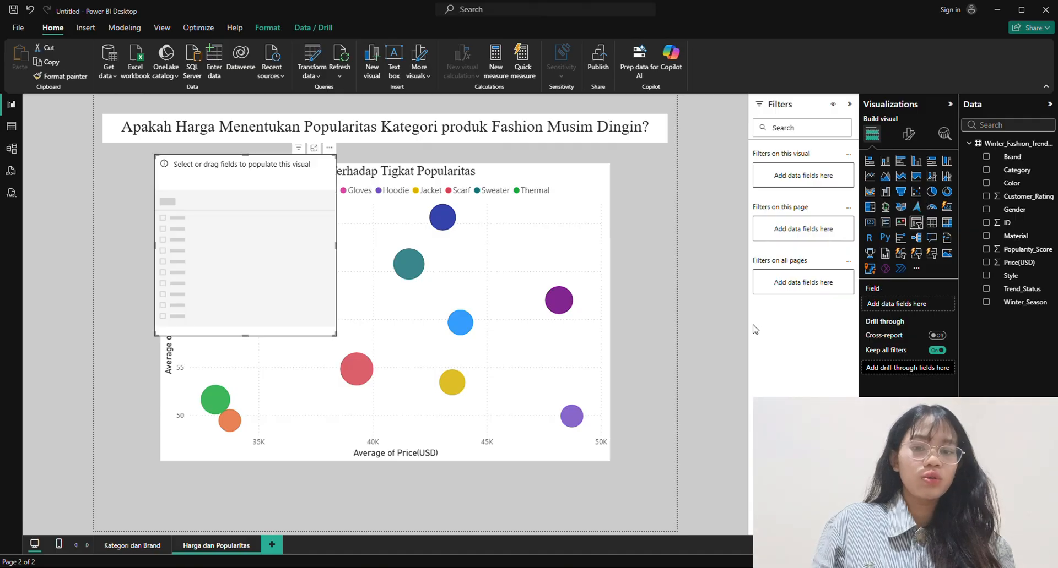
drag(316, 238, 360, 247)
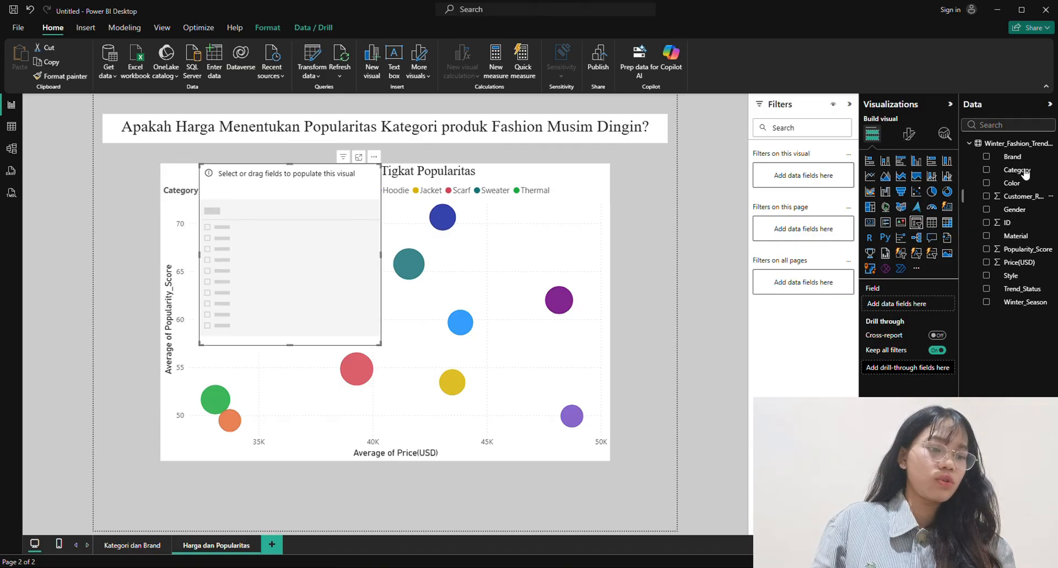
drag(1020, 302, 257, 270)
drag(380, 345, 284, 263)
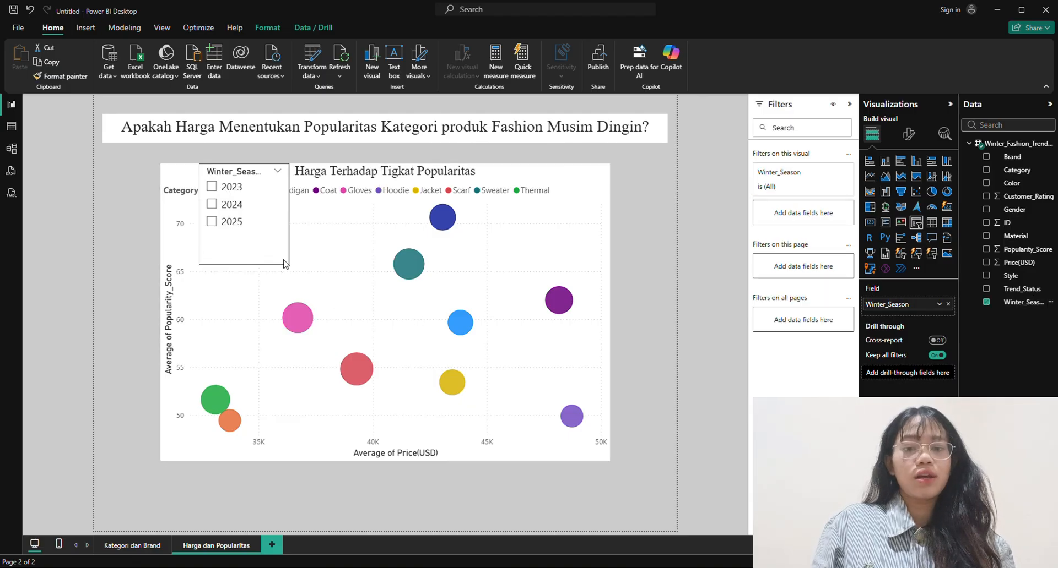
drag(279, 229, 664, 505)
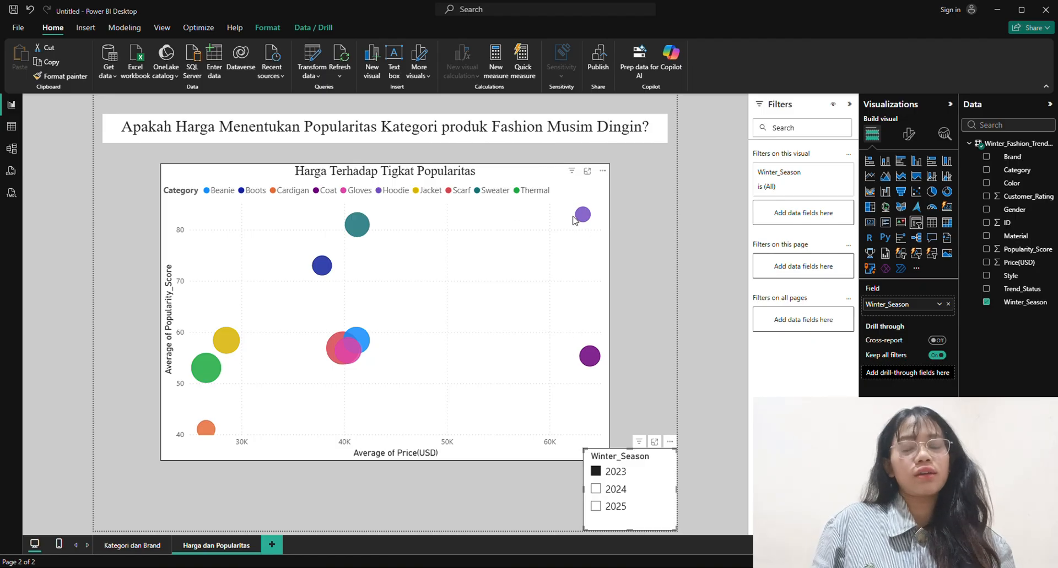
Step: Compare the bubble chart across seasons 2023, 2024 and 2025, inspecting the Gloves, Hoodie and Boots bubbles, and clear the season filter
click(596, 473)
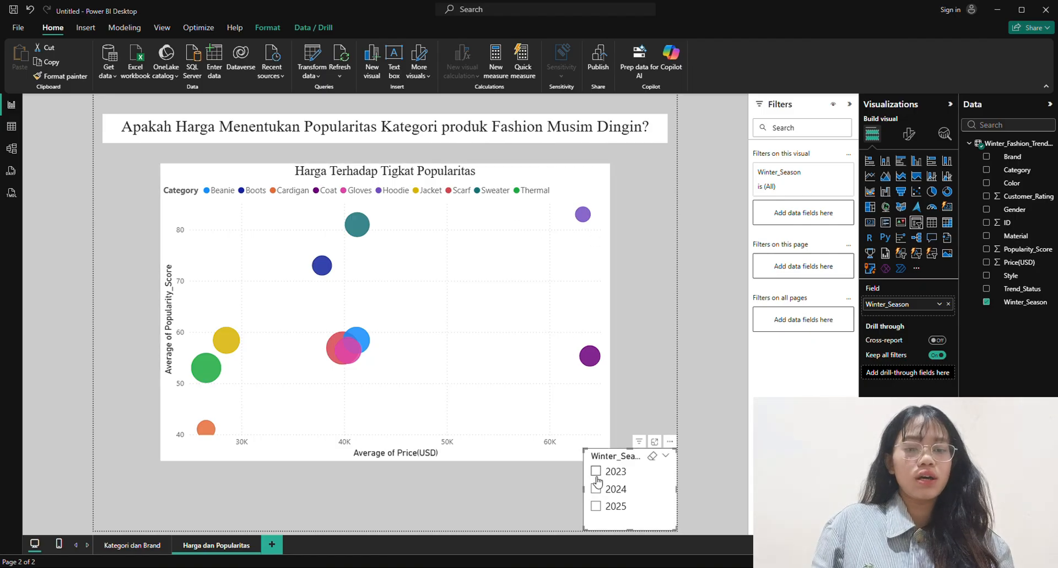
click(596, 488)
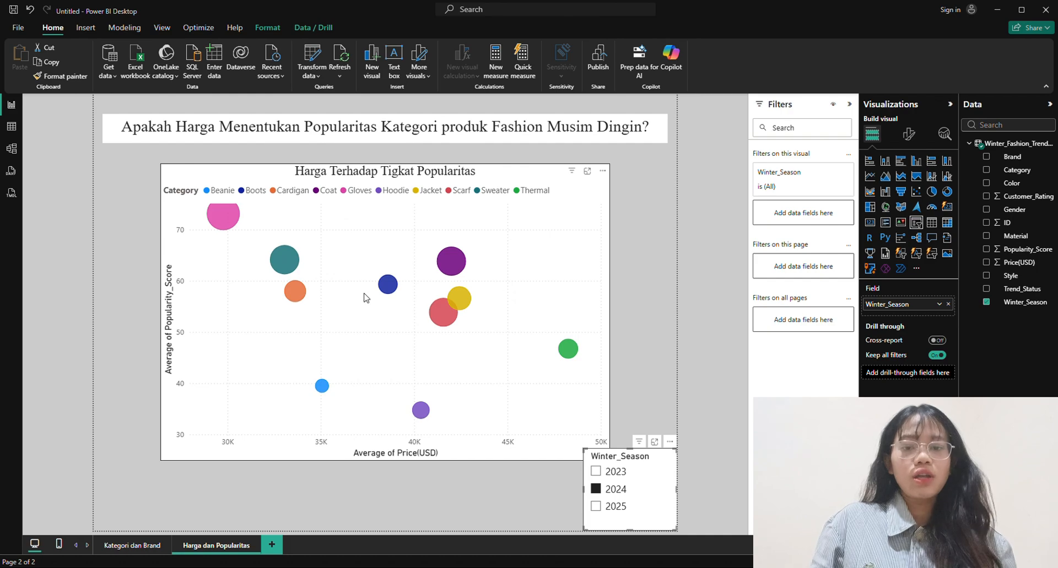
mouse_move(234, 226)
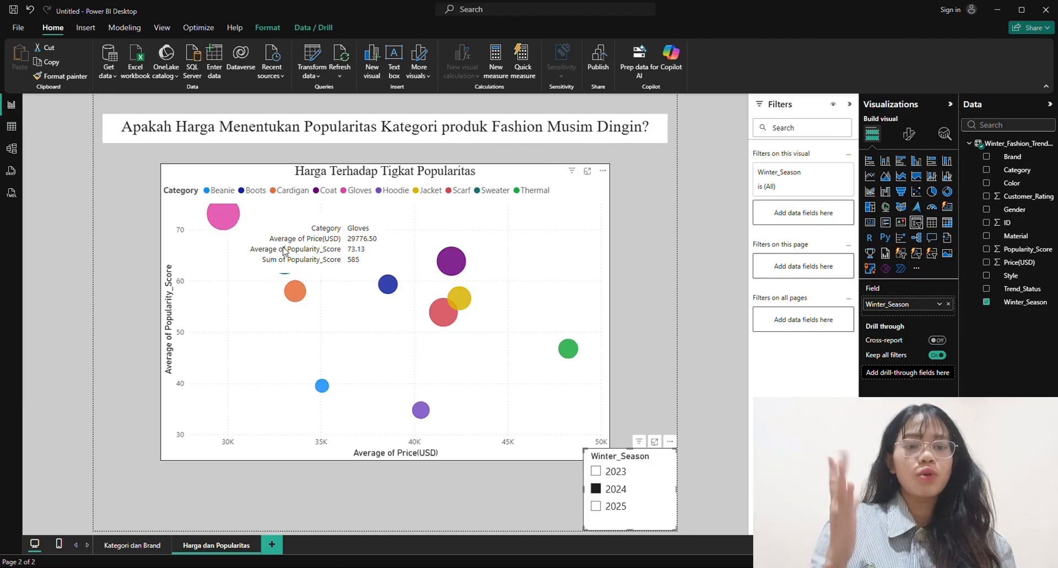
click(595, 472)
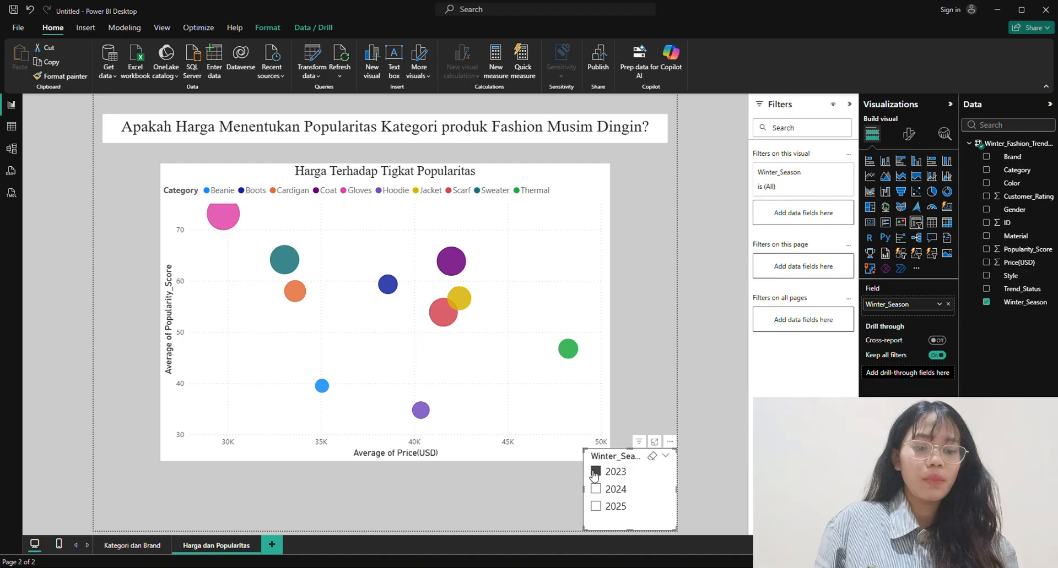
click(596, 489)
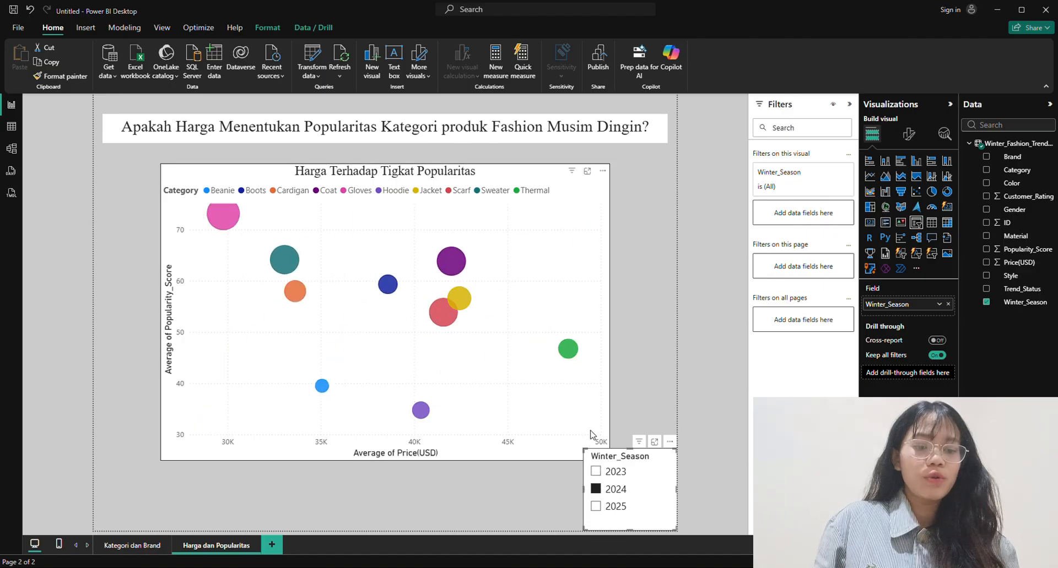
click(595, 472)
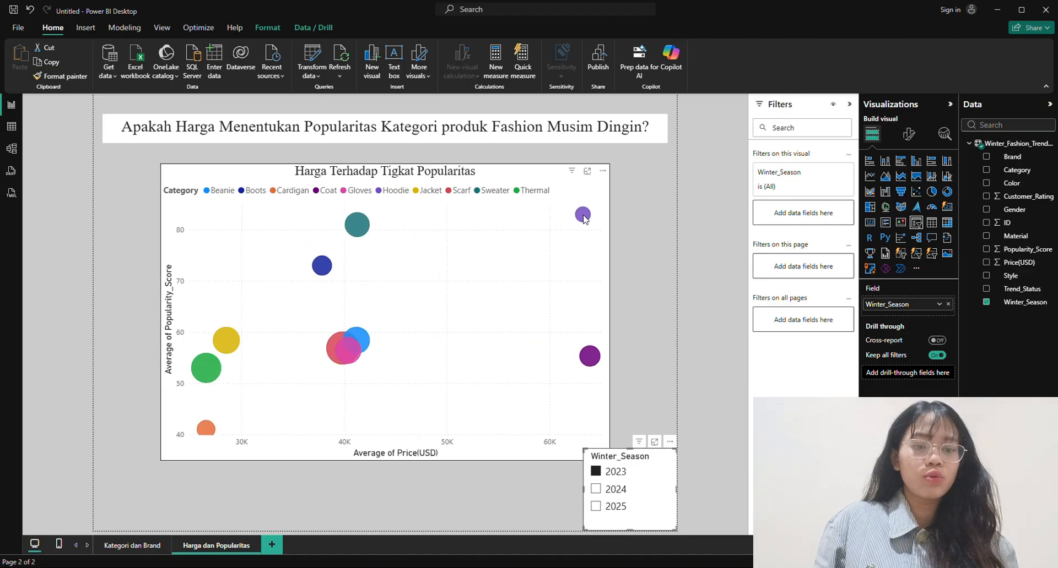
mouse_move(584, 219)
click(596, 507)
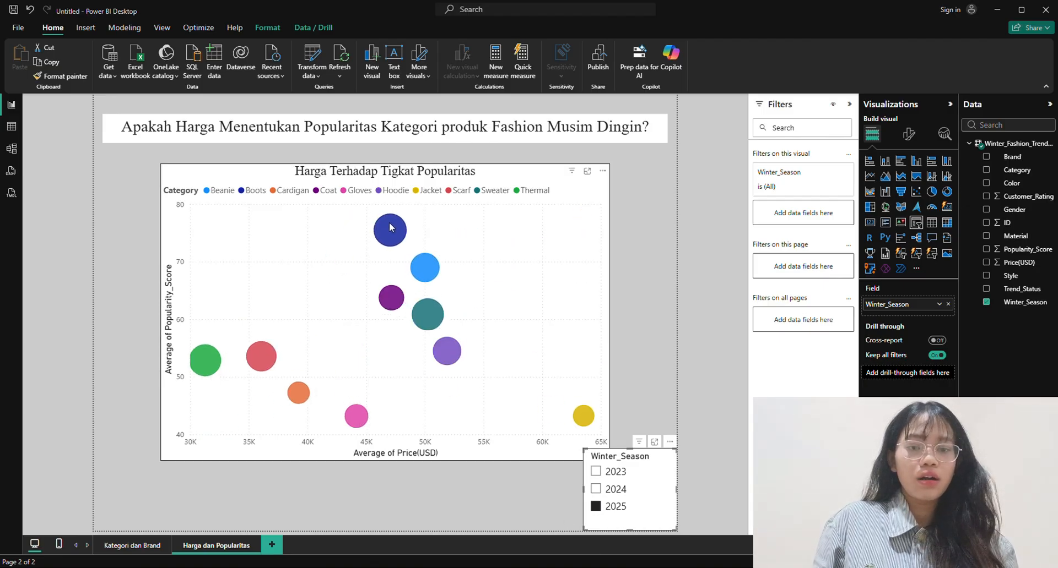
mouse_move(390, 228)
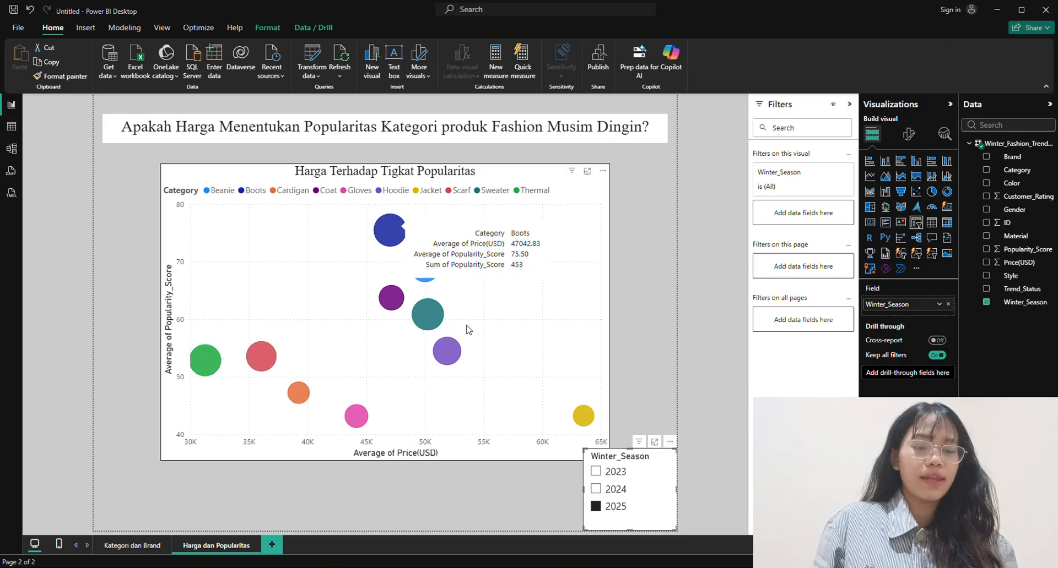
click(596, 508)
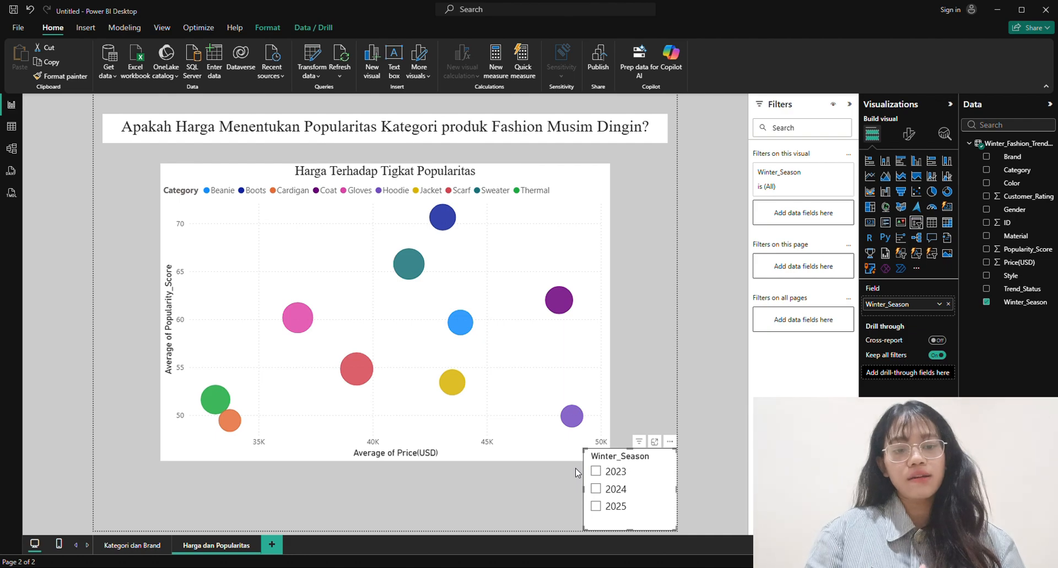
Step: Review the bubble chart for season 2023 and then 2024, and return to the Kategori dan Brand page
click(586, 473)
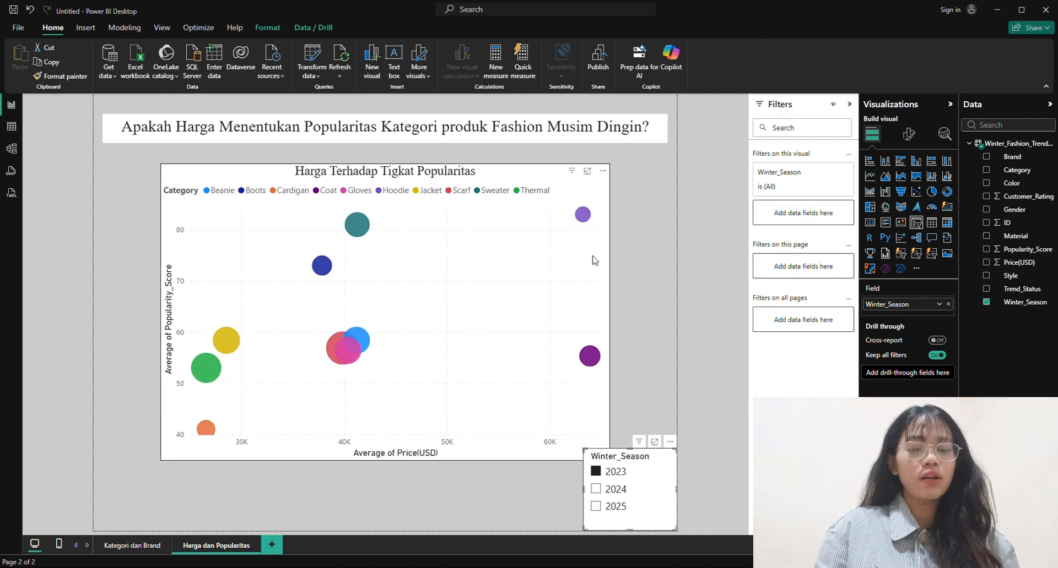
click(596, 489)
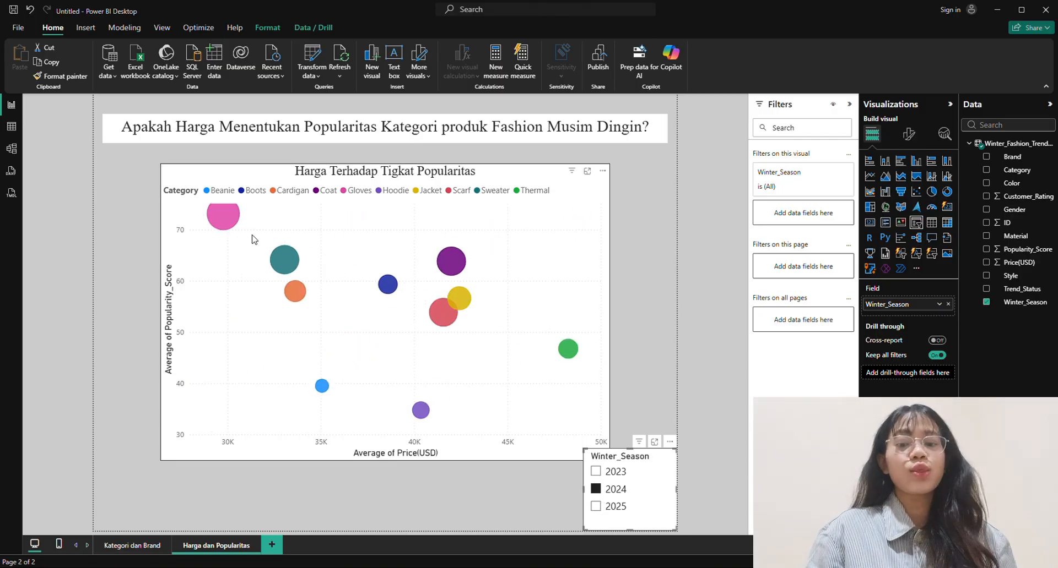
click(132, 544)
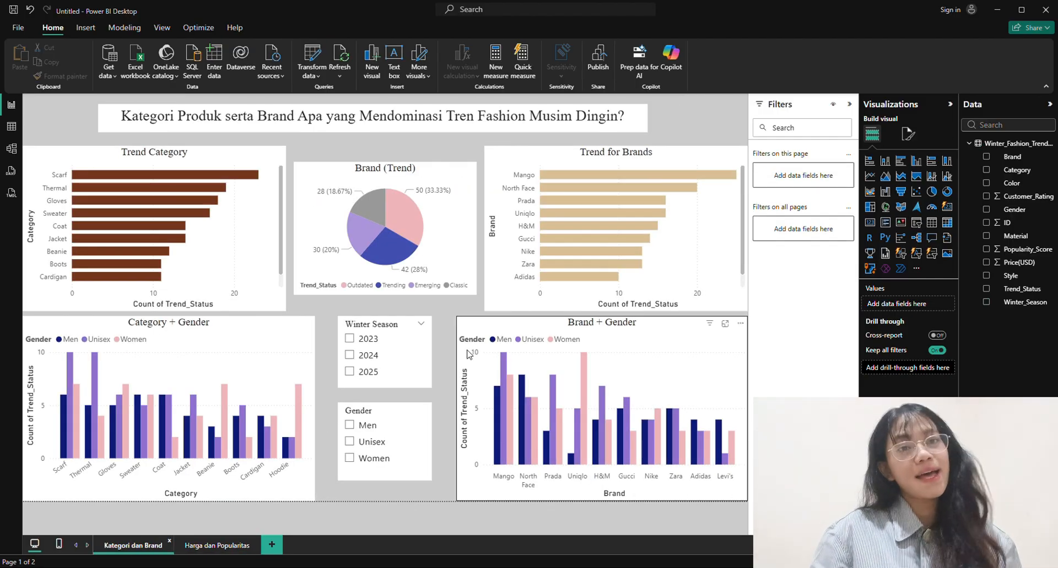